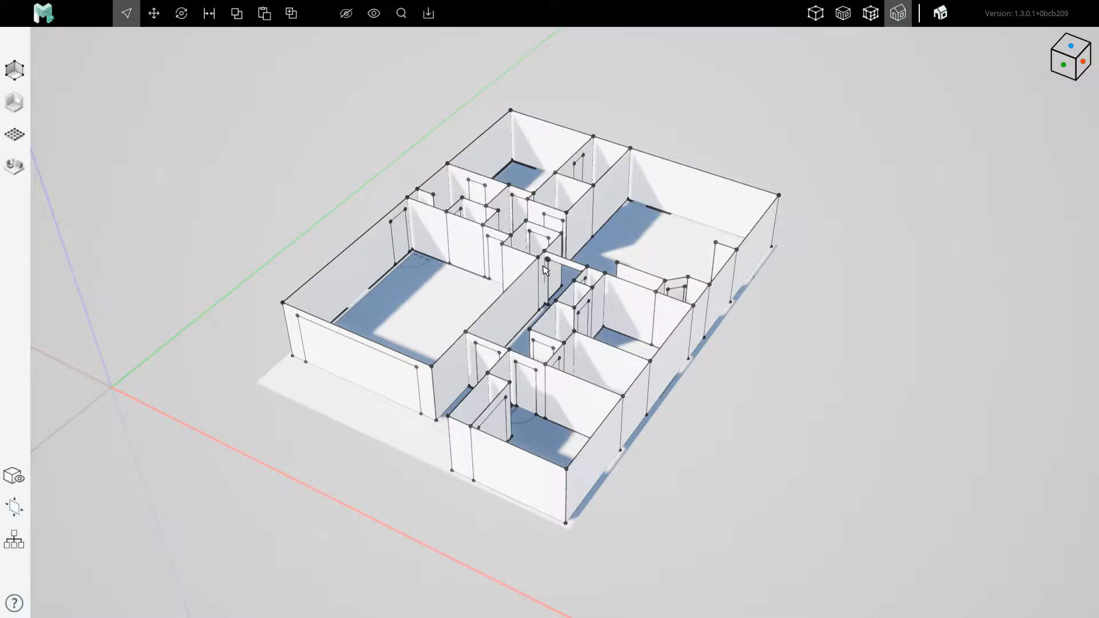
Examine the rooms, door outlines and floor-plan underlay of the house massing model from several angles
middle_drag(538, 258, 516, 318)
scroll(483, 219, up, 6)
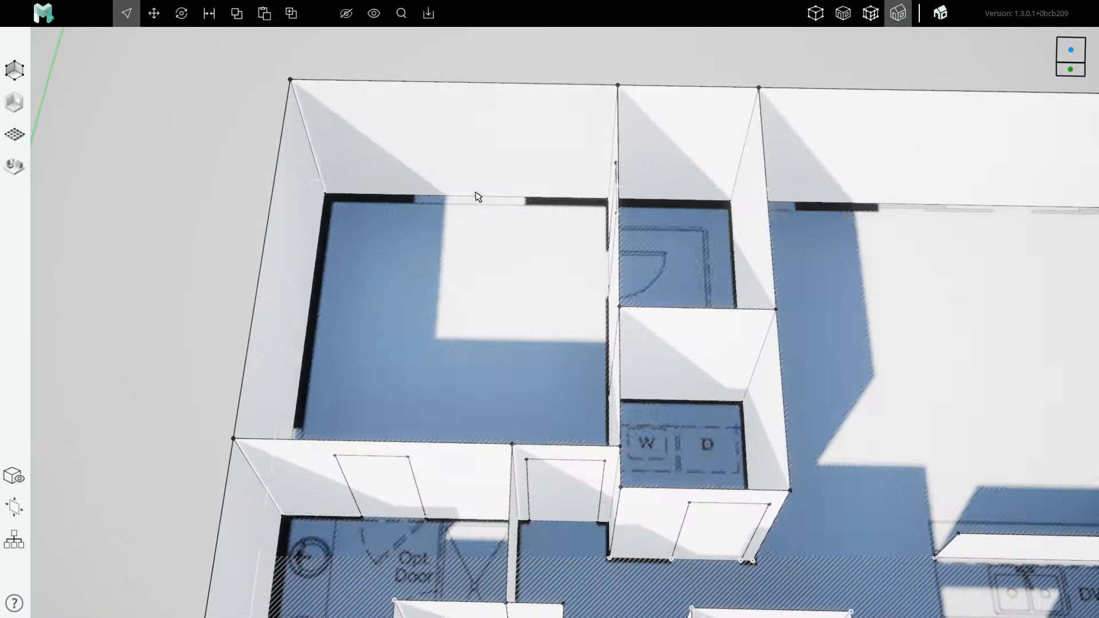
scroll(325, 219, down, 3)
middle_drag(321, 225, 515, 277)
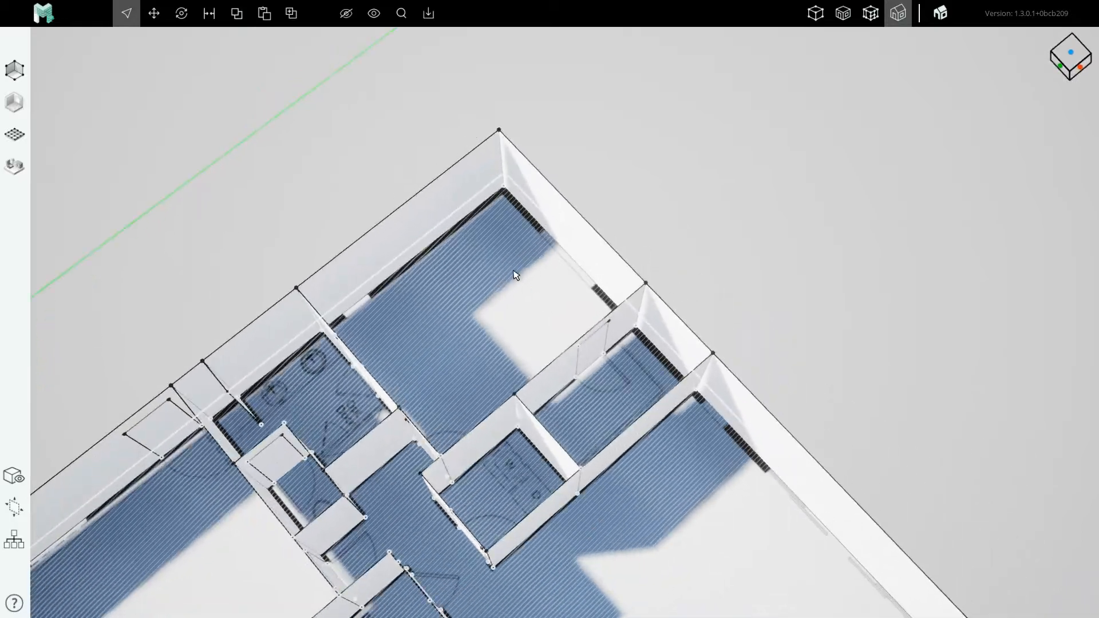
middle_drag(377, 311, 172, 249)
scroll(457, 240, down, 5)
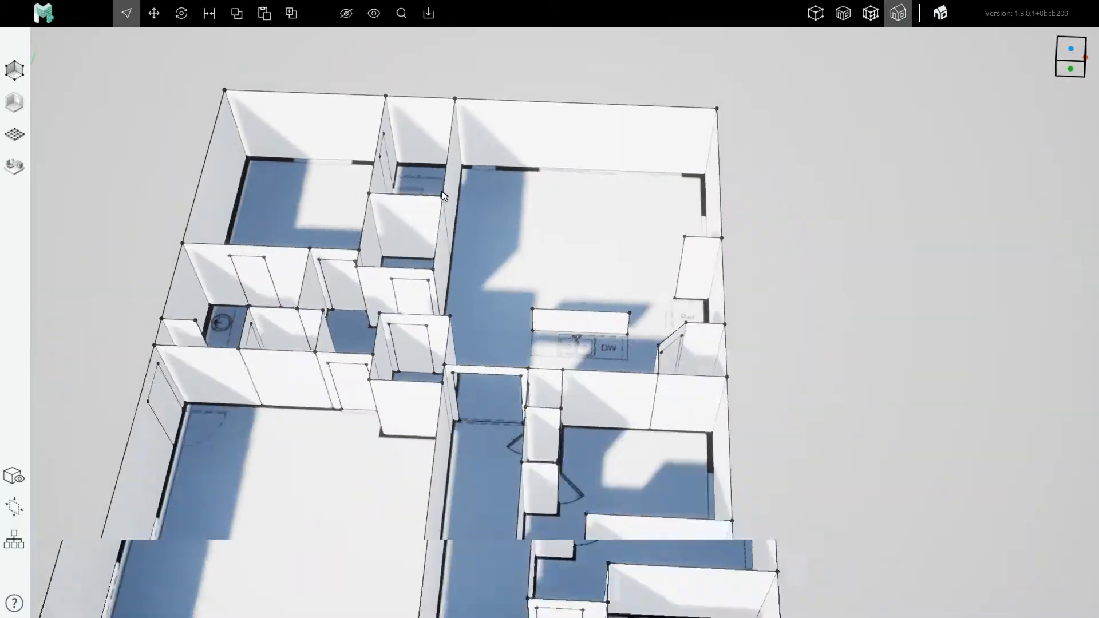
scroll(406, 334, up, 2)
middle_drag(419, 339, 564, 303)
middle_drag(650, 171, 547, 282)
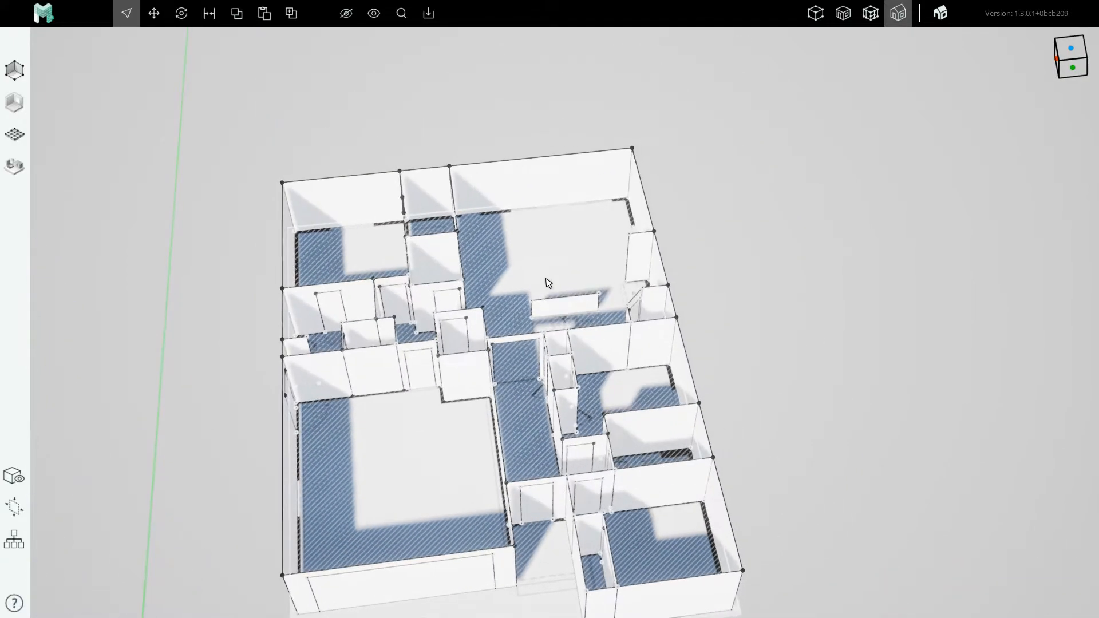
Mark the wide sliding-door opening along the base of the large room's rear wall, starting about 1'-11" from the outer corner
scroll(578, 162, up, 3)
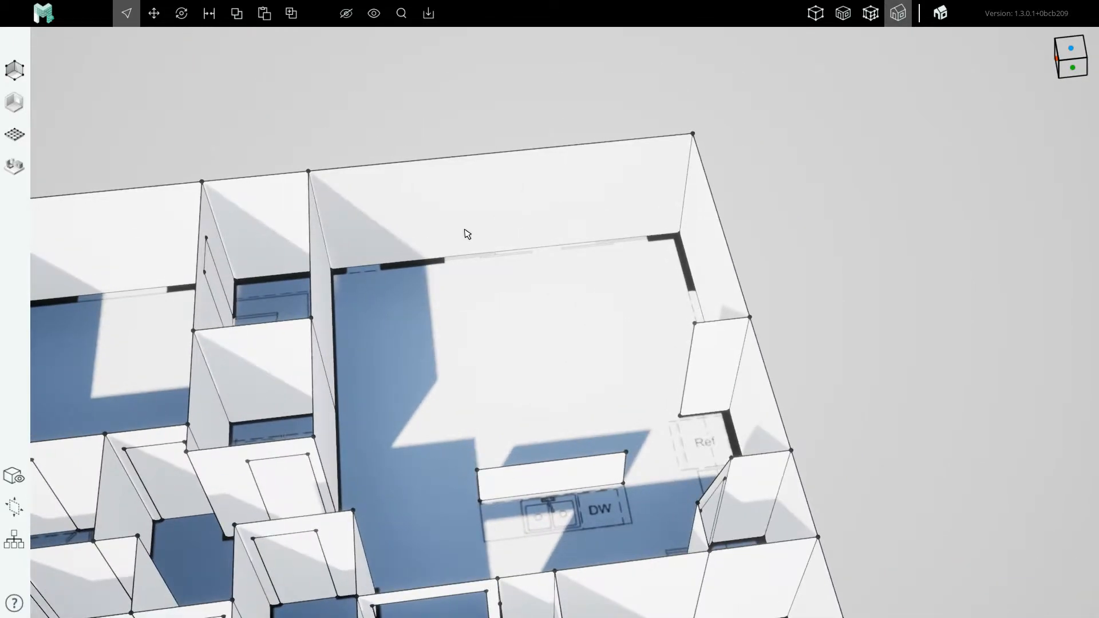
scroll(464, 222, up, 2)
middle_drag(462, 221, 586, 299)
scroll(770, 336, up, 3)
scroll(644, 312, up, 2)
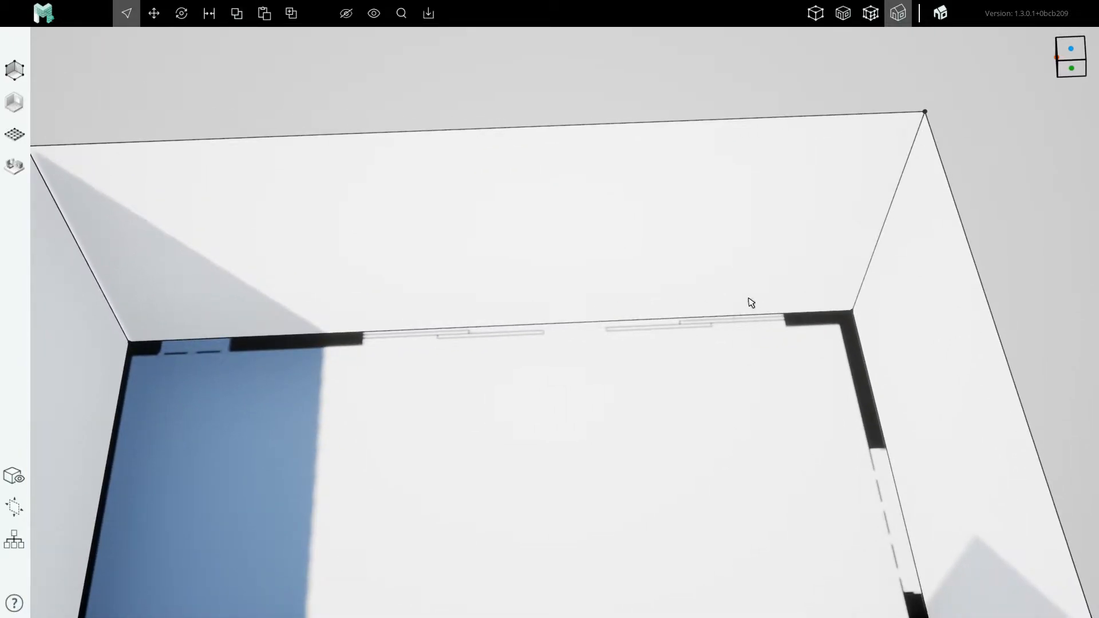
key(l)
click(849, 311)
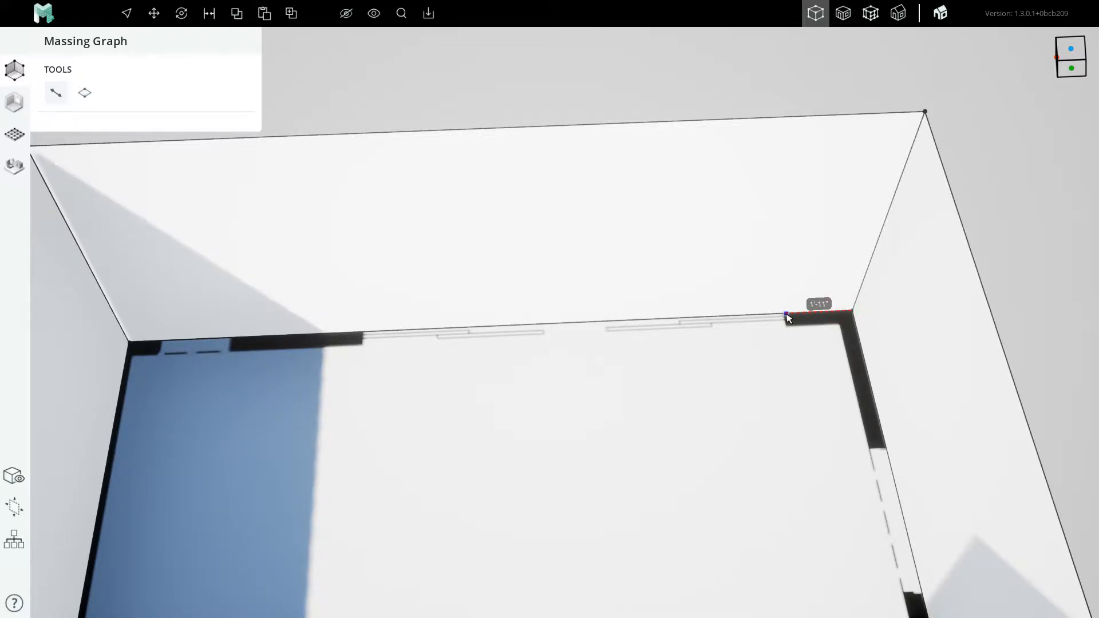
click(784, 315)
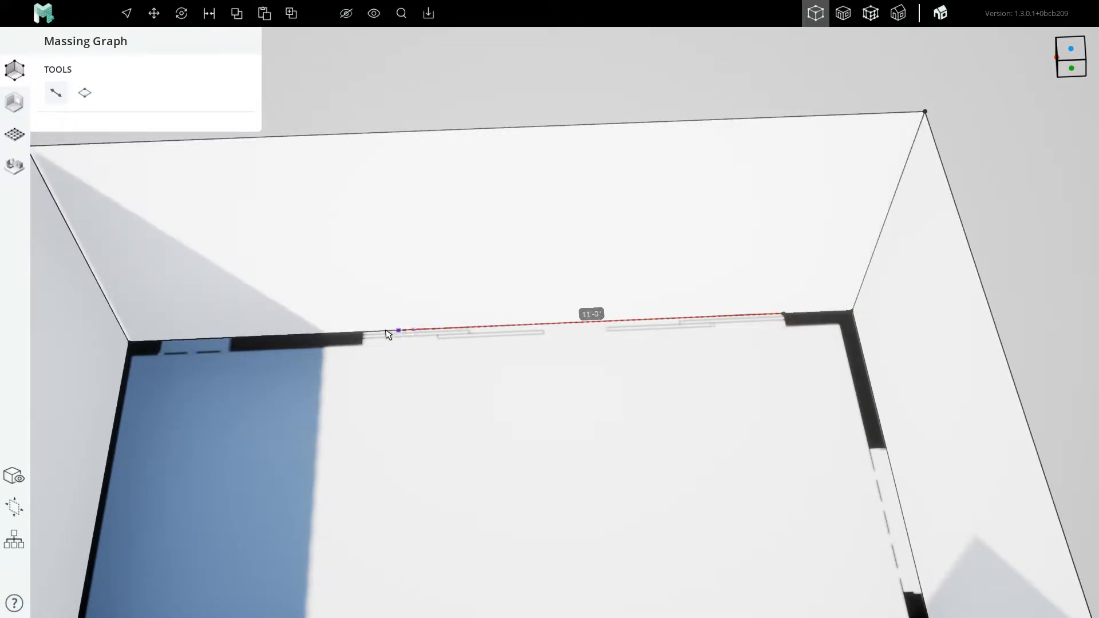
click(360, 333)
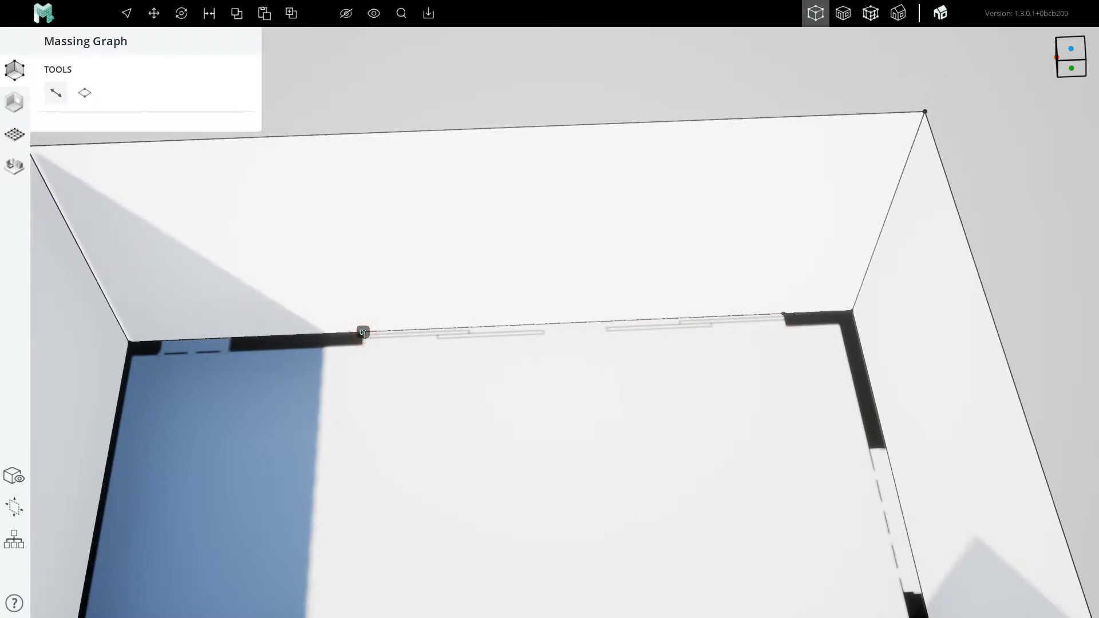
key(Escape)
Raise the marked base edge into a rectangular sliding-door opening 6'-8" high on the rear wall
key(r)
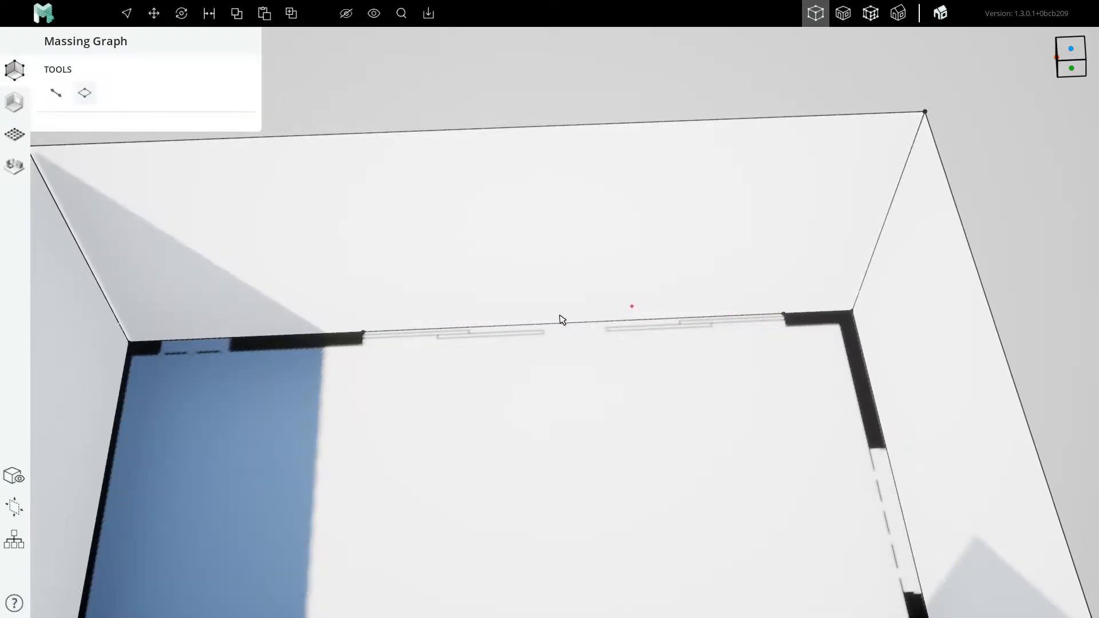
click(500, 326)
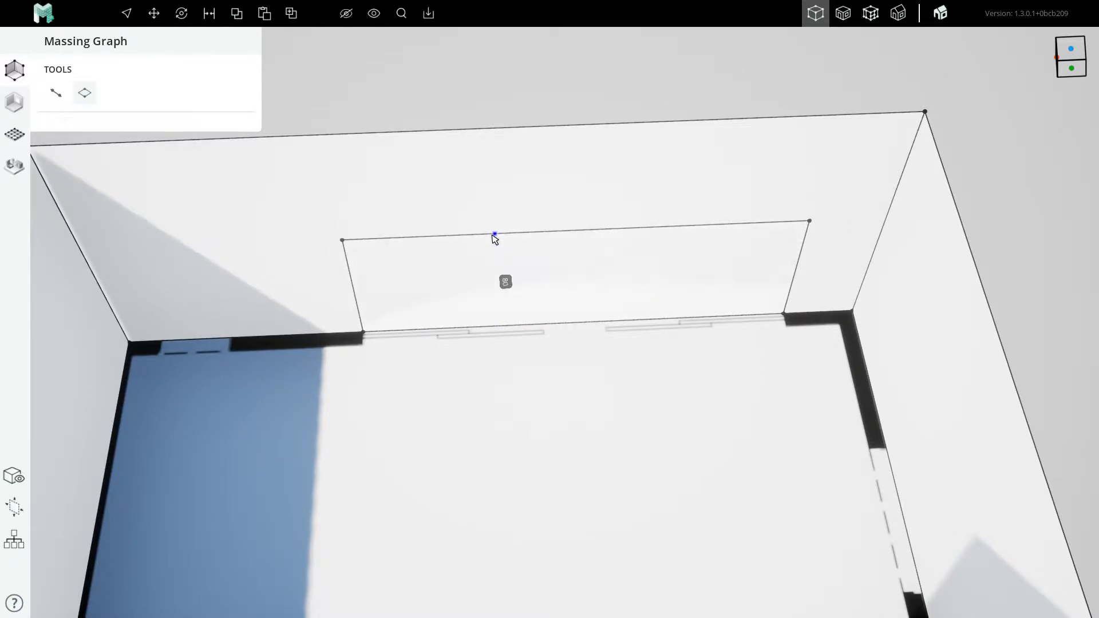
key(Return)
key(Escape)
Draw guide lines on the rear wall from the inner corner, 11" along the base and 2'-8" up to the window sill
scroll(607, 171, down, 5)
right_drag(620, 229, 574, 284)
scroll(561, 277, up, 5)
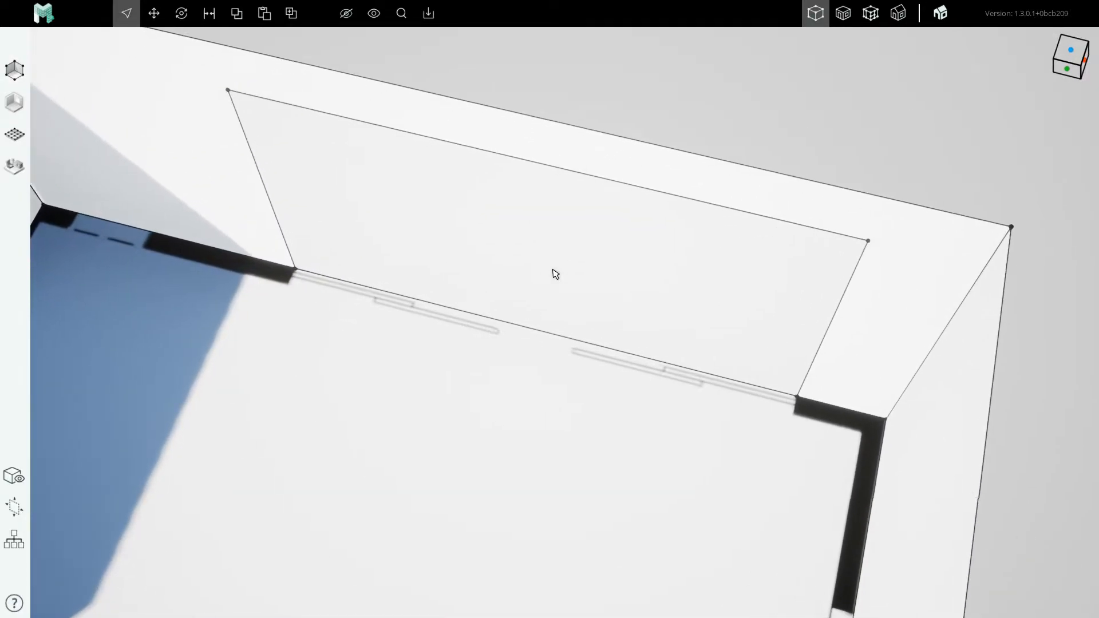
scroll(710, 235, down, 3)
scroll(710, 234, down, 3)
right_drag(532, 232, 533, 264)
scroll(675, 277, down, 3)
scroll(574, 287, up, 8)
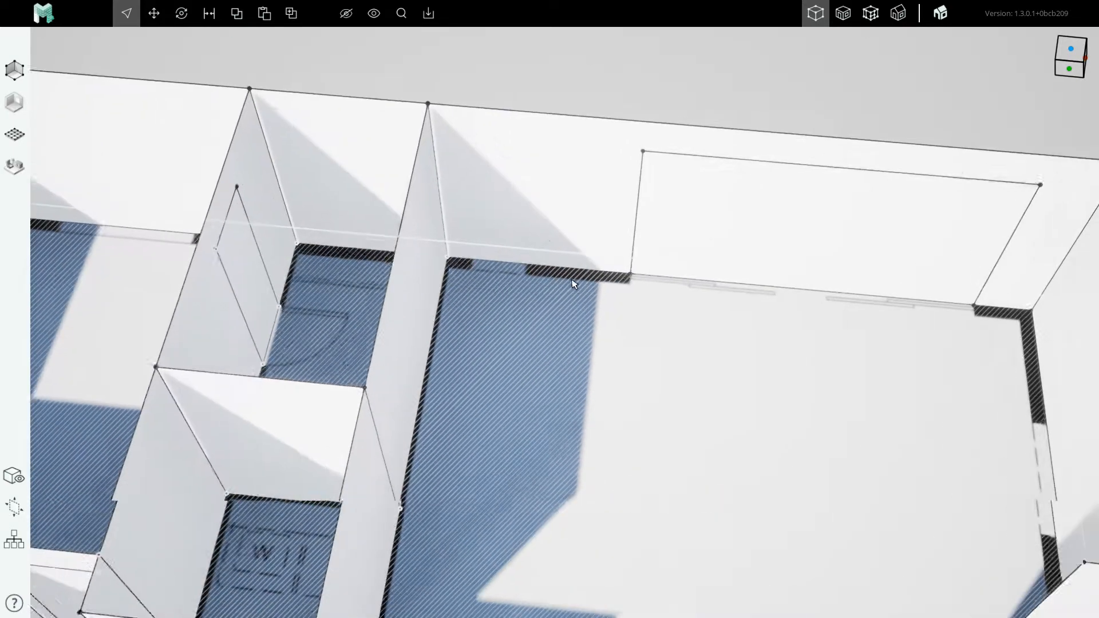
scroll(481, 333, down, 6)
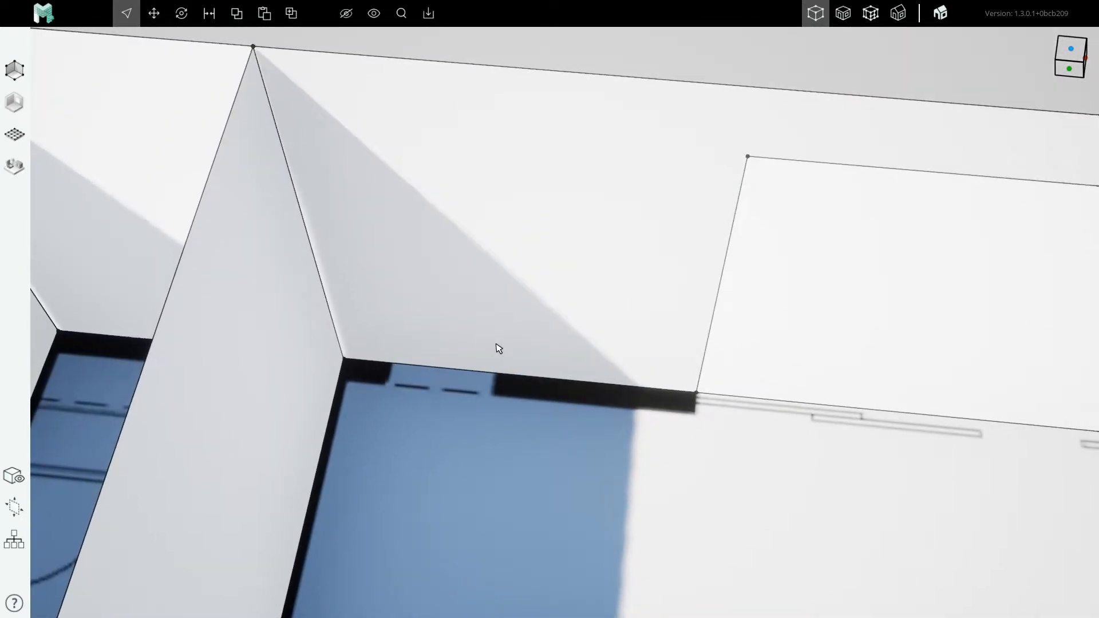
right_drag(485, 320, 554, 314)
key(l)
click(449, 329)
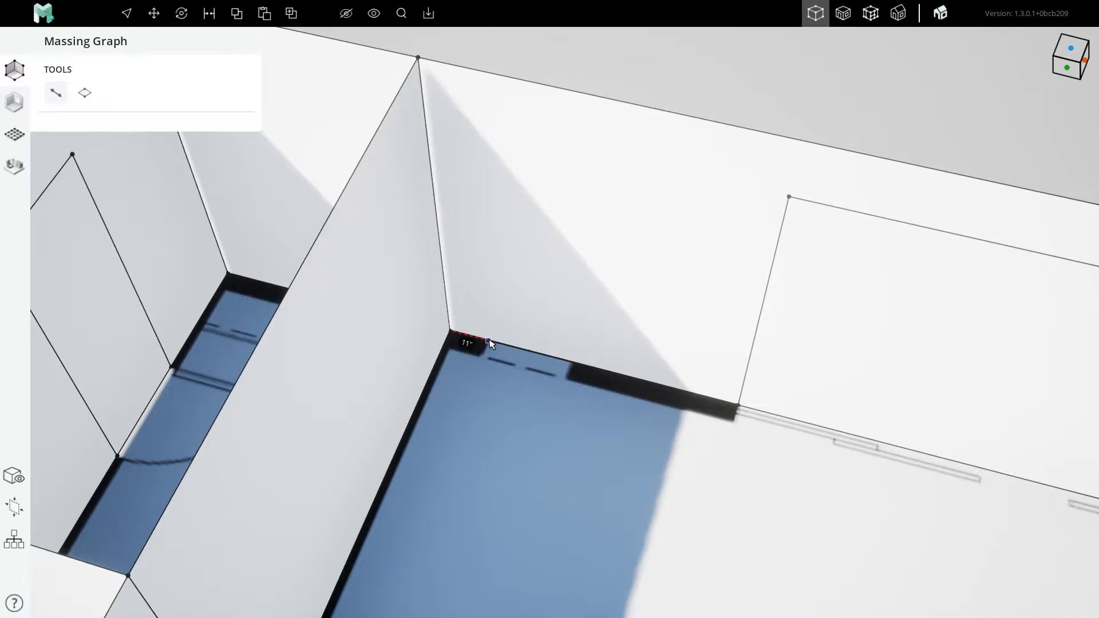
scroll(481, 342, up, 2)
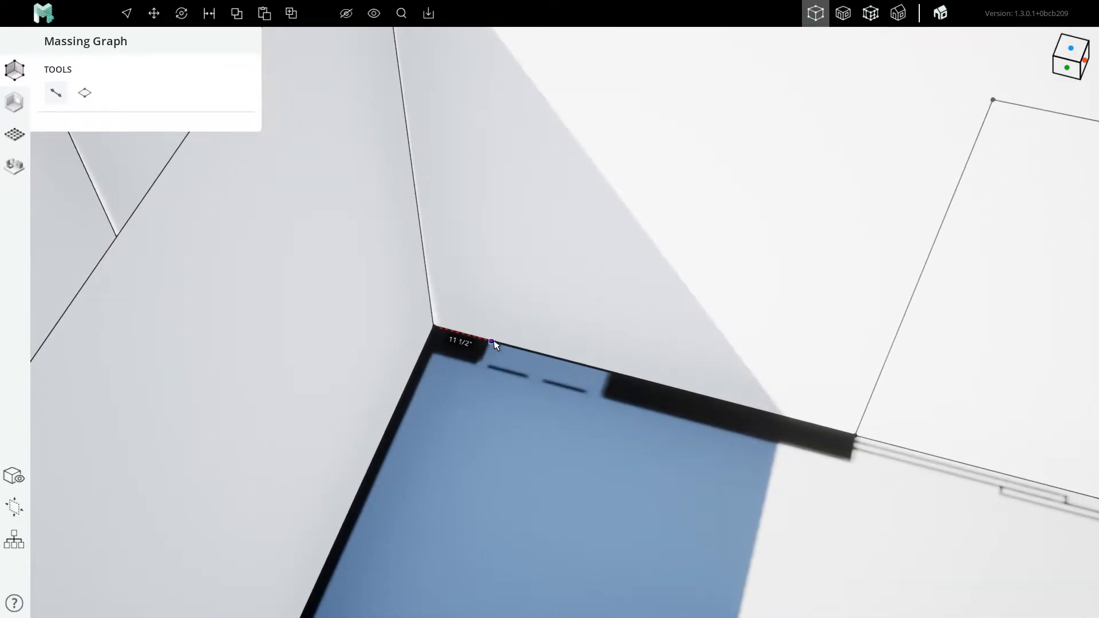
click(489, 341)
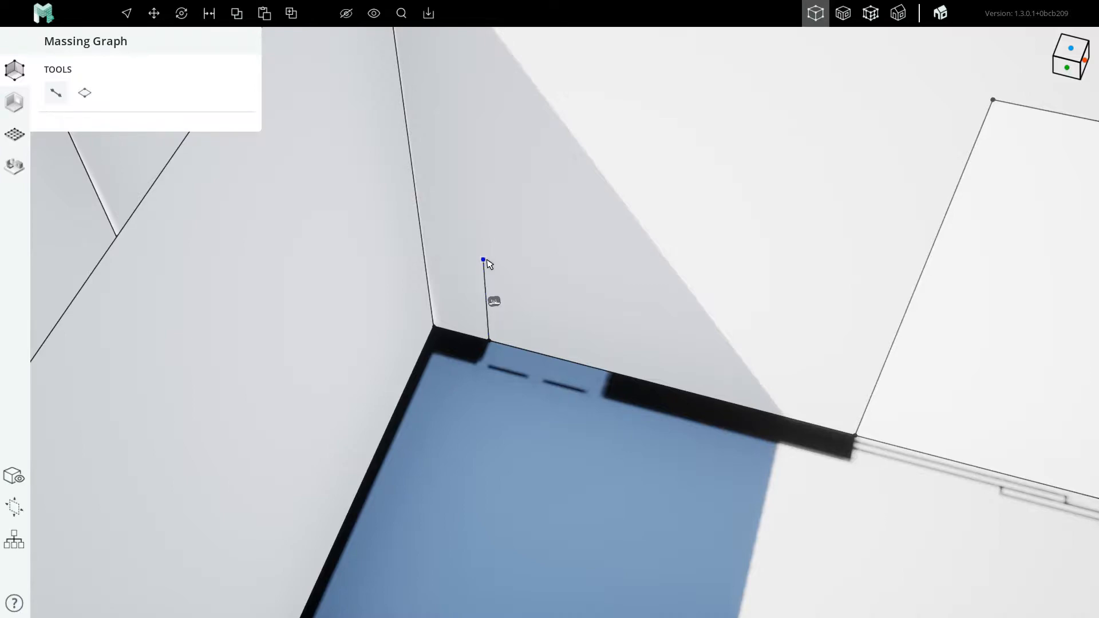
click(481, 229)
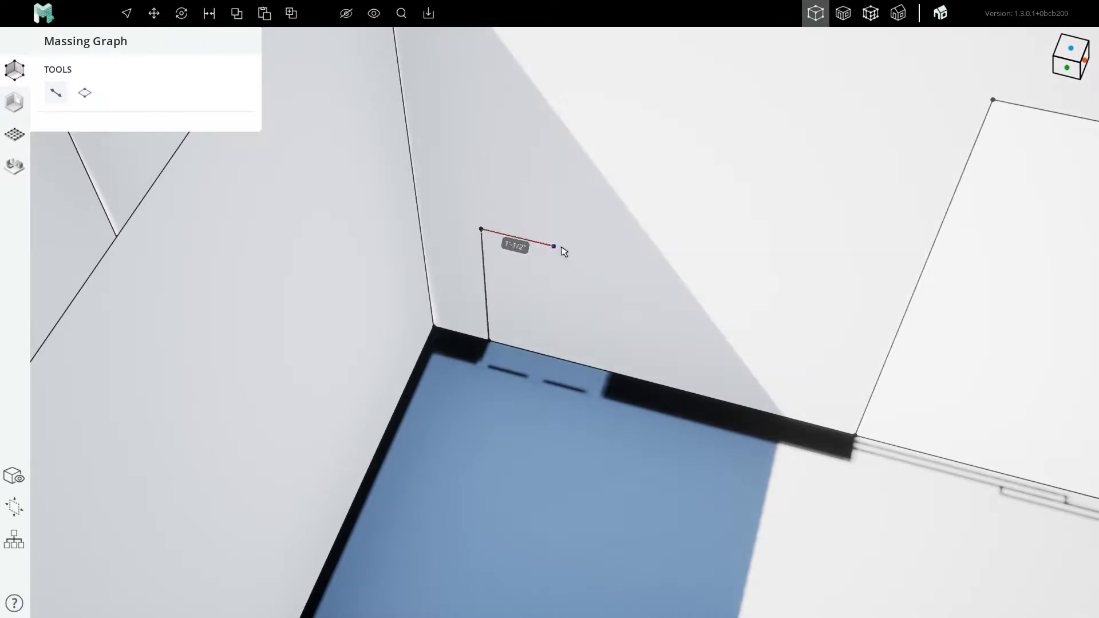
click(616, 261)
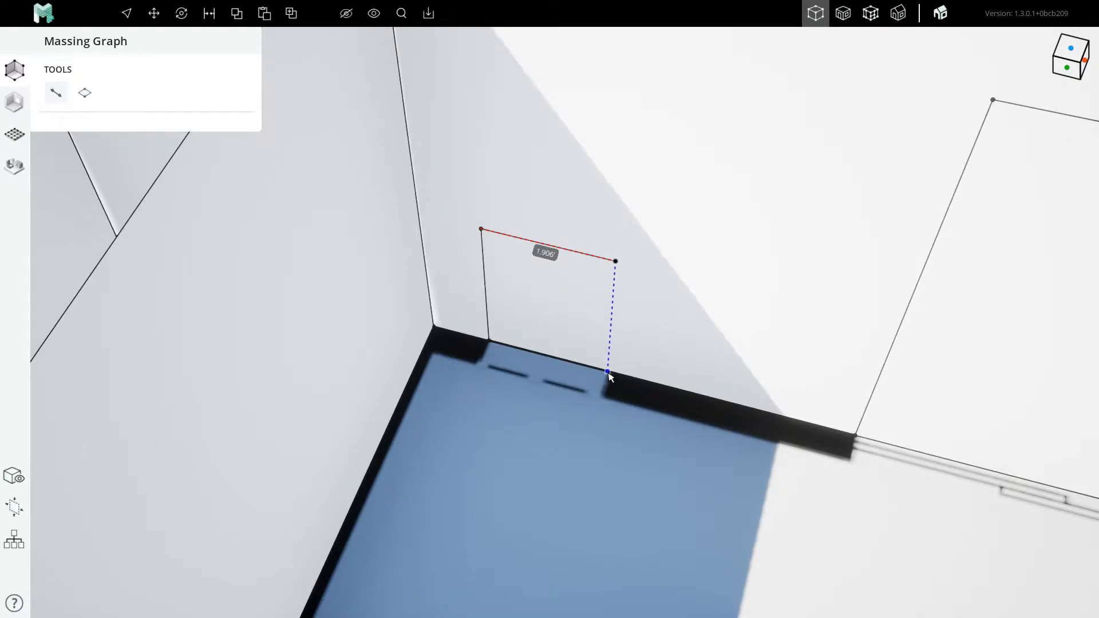
click(608, 264)
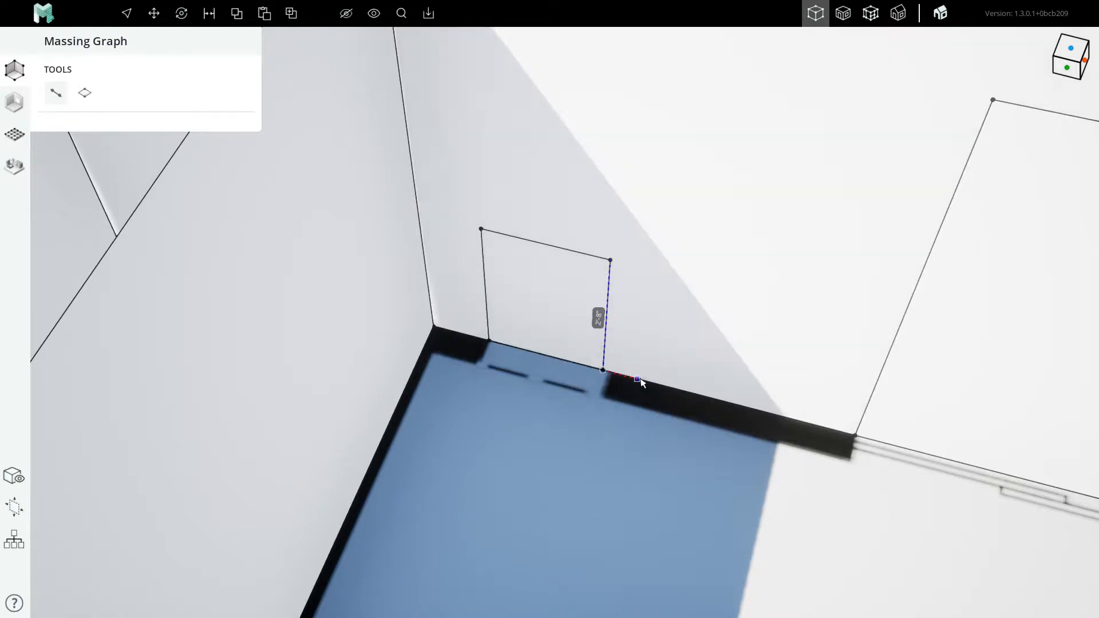
click(613, 380)
key(ctrl+z)
key(ctrl+z)
Draw the window outline on the rear wall from the top of the guide line, 2'-0" wide and 4'-0" high
click(481, 229)
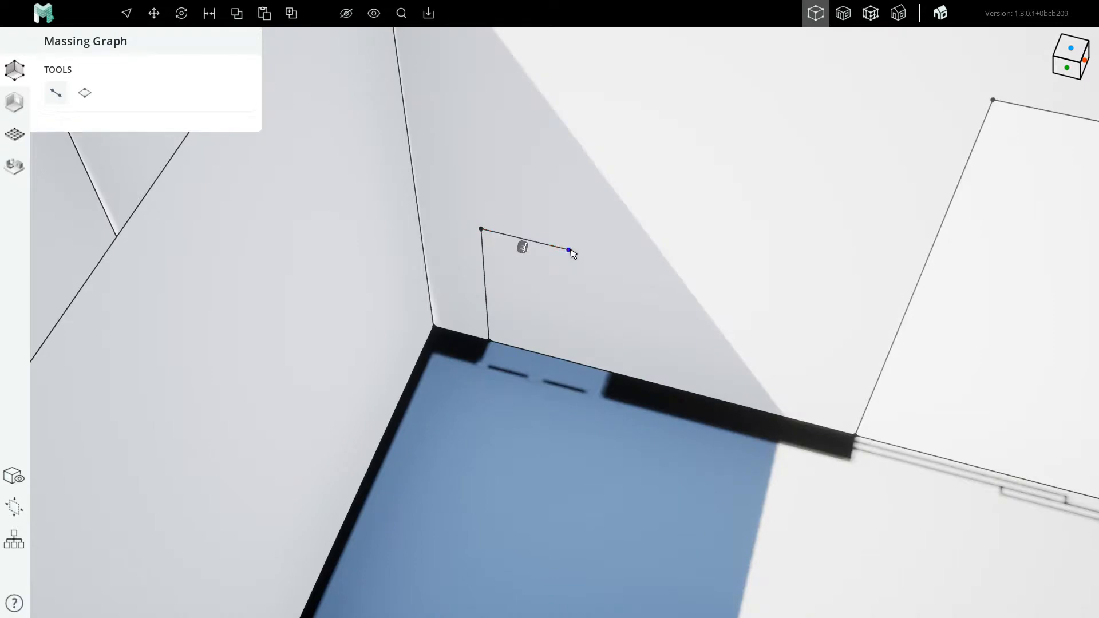
click(622, 263)
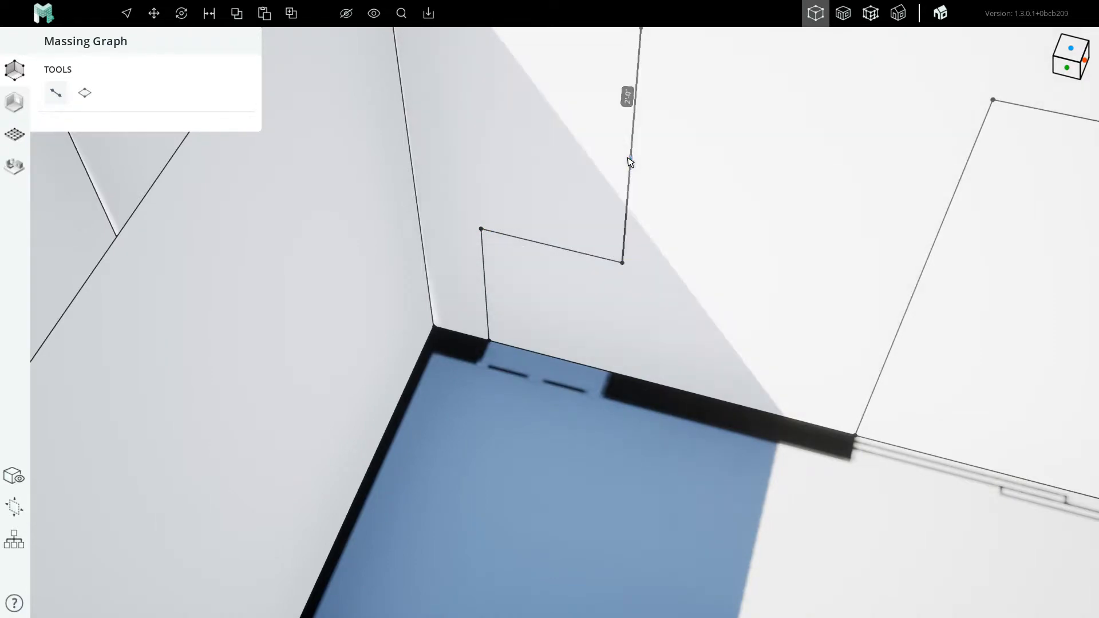
scroll(608, 196, down, 5)
click(629, 82)
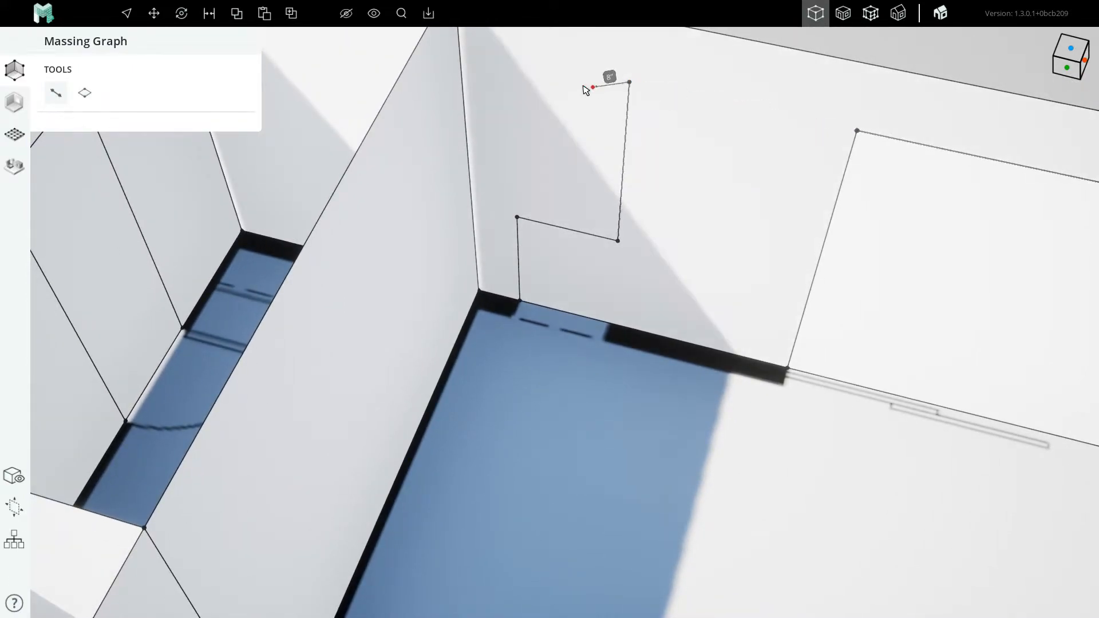
click(519, 217)
scroll(532, 247, down, 3)
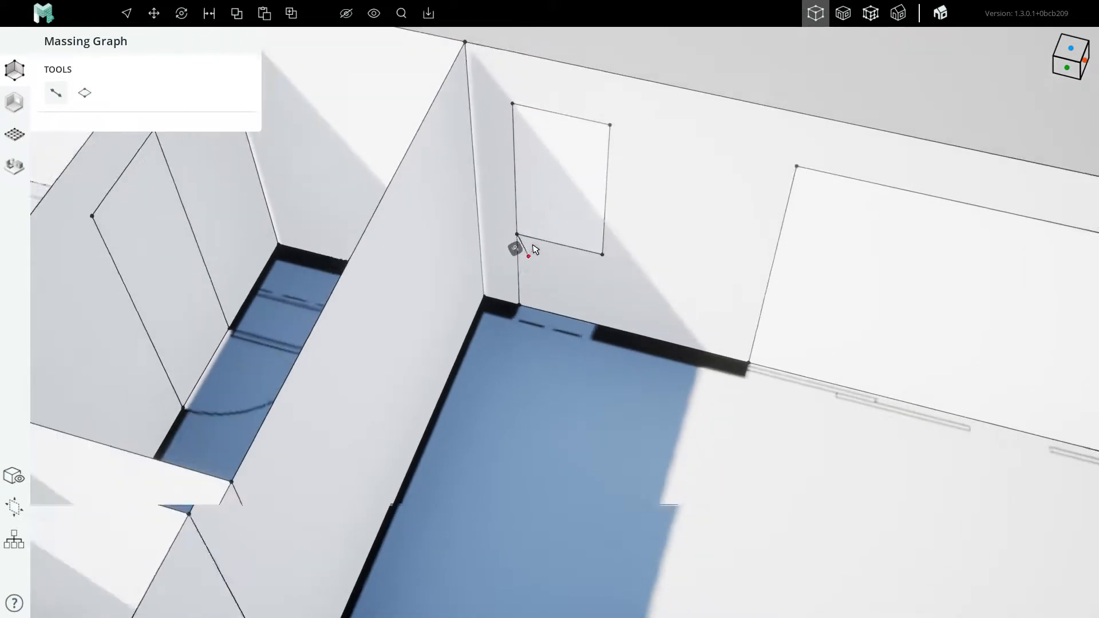
key(Escape)
key(Escape)
Delete the vertical guide edge between the window's lower corner and the base of the wall
click(562, 189)
right_drag(608, 207, 488, 383)
click(462, 371)
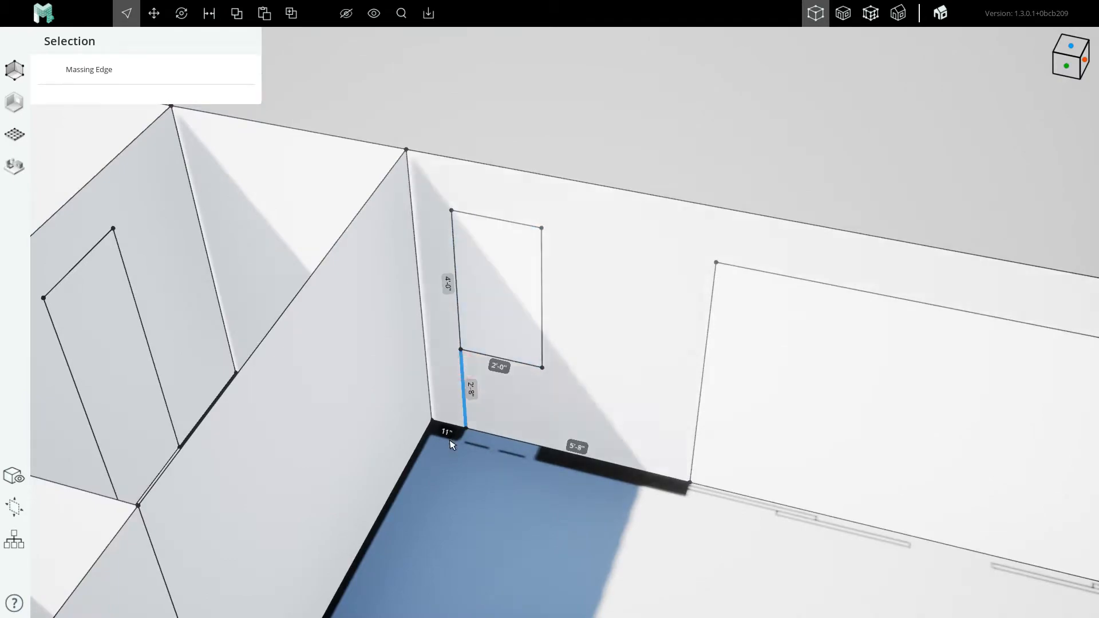
scroll(450, 444, up, 3)
key(Delete)
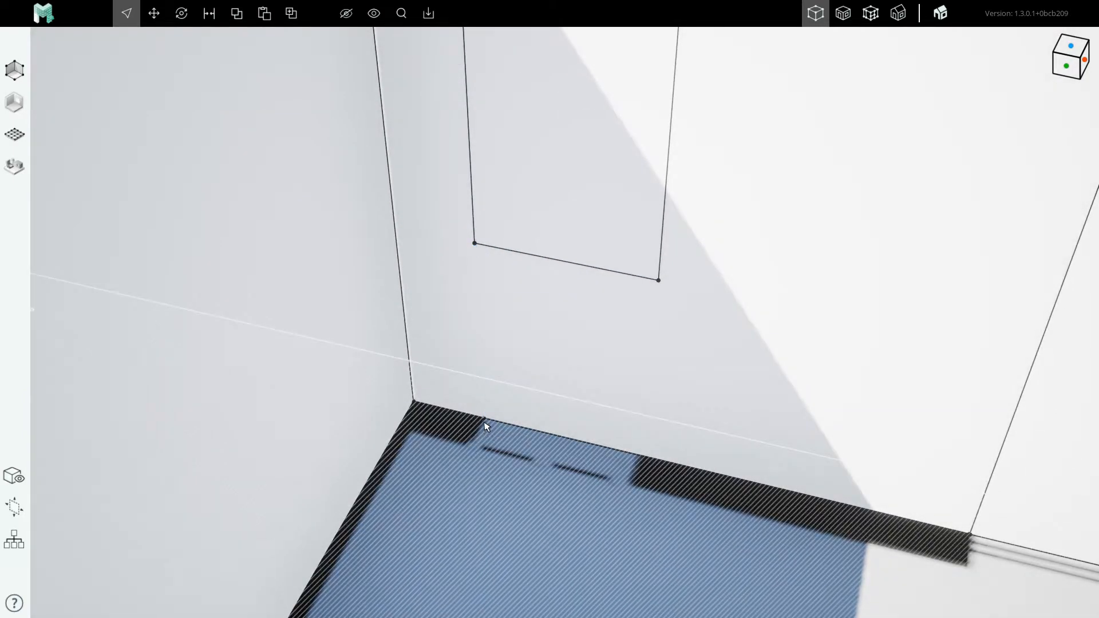
Delete the leftover guide vertex on the rear wall's base edge below the window
click(484, 419)
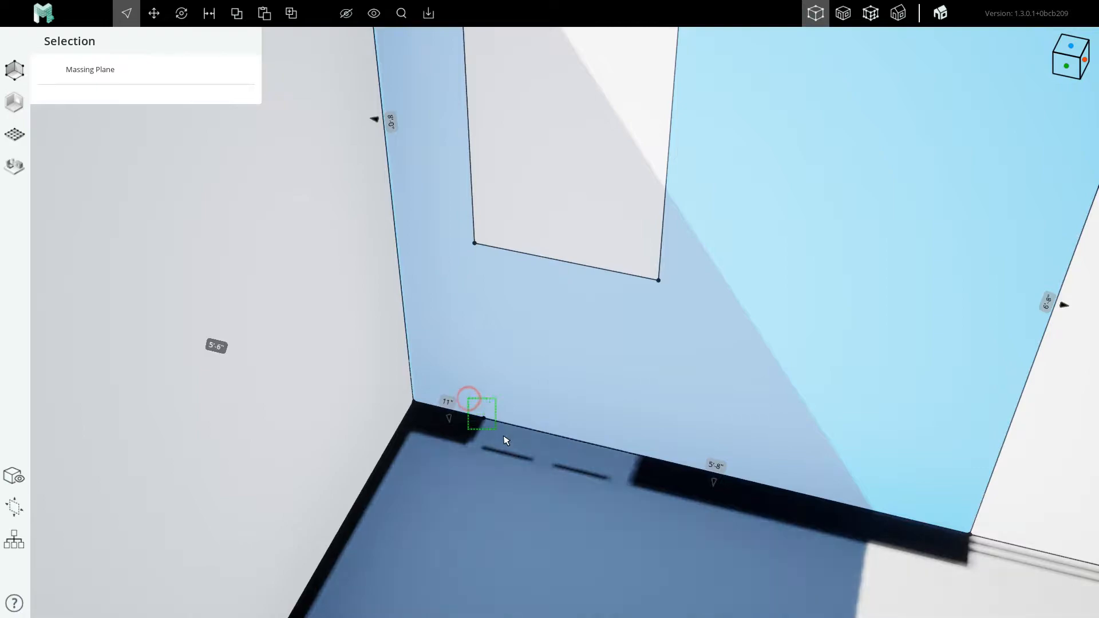
drag(504, 436, 506, 439)
scroll(502, 410, down, 2)
scroll(506, 409, up, 3)
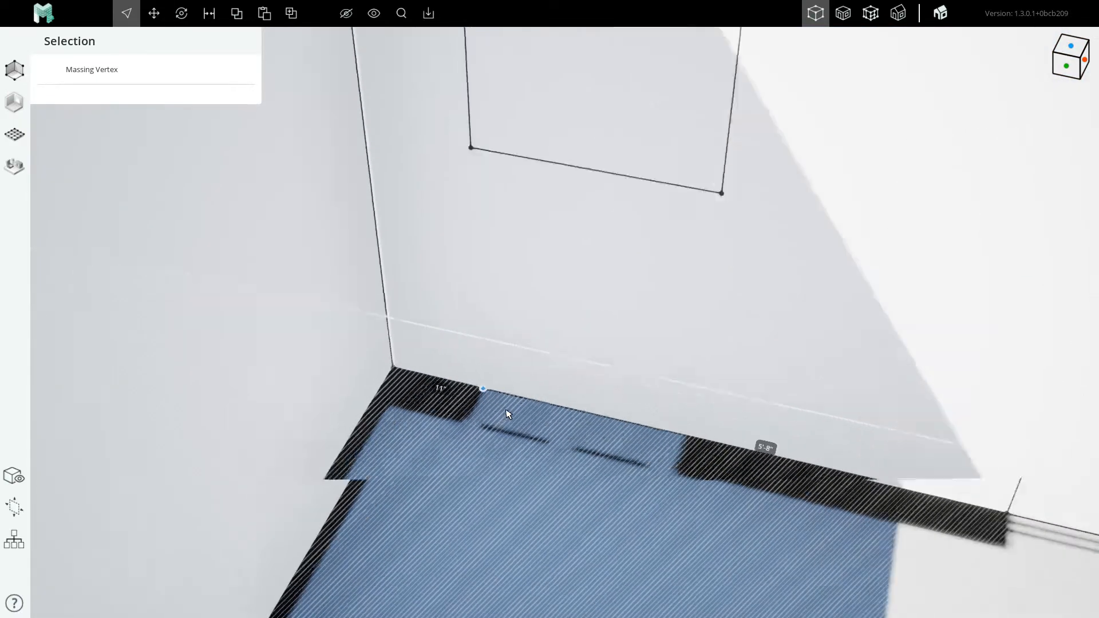
scroll(485, 403, up, 1)
key(Delete)
Draw guide edges along the base of the living area's exterior wall, from the inner corner to the window opening, and 4'-0" across it
scroll(479, 386, down, 10)
middle_drag(491, 390, 274, 377)
scroll(520, 374, up, 5)
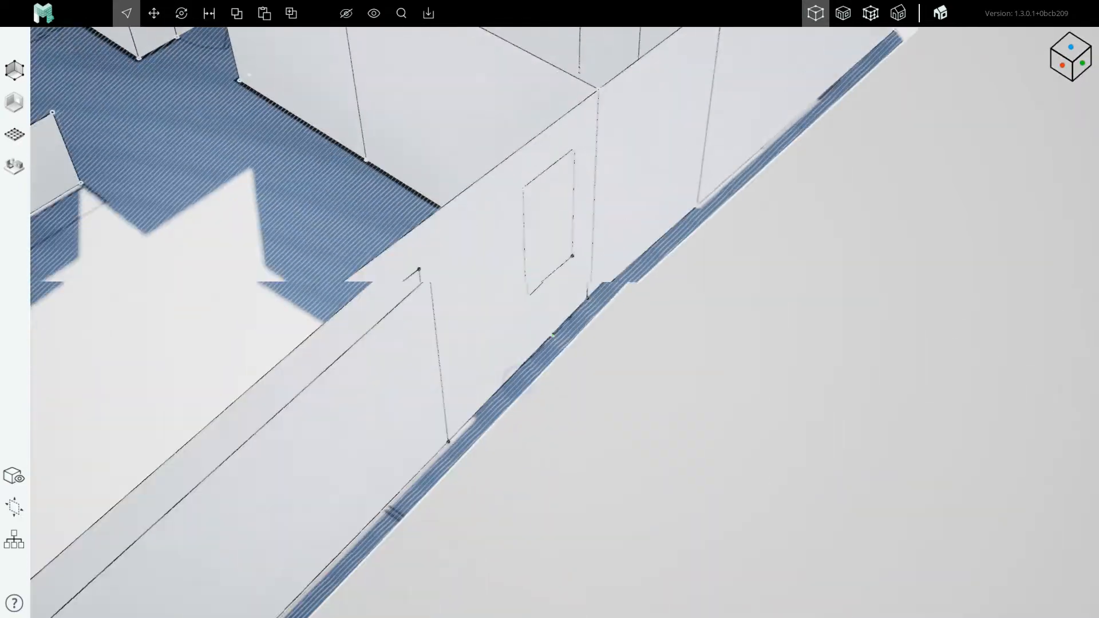
middle_drag(552, 335, 465, 297)
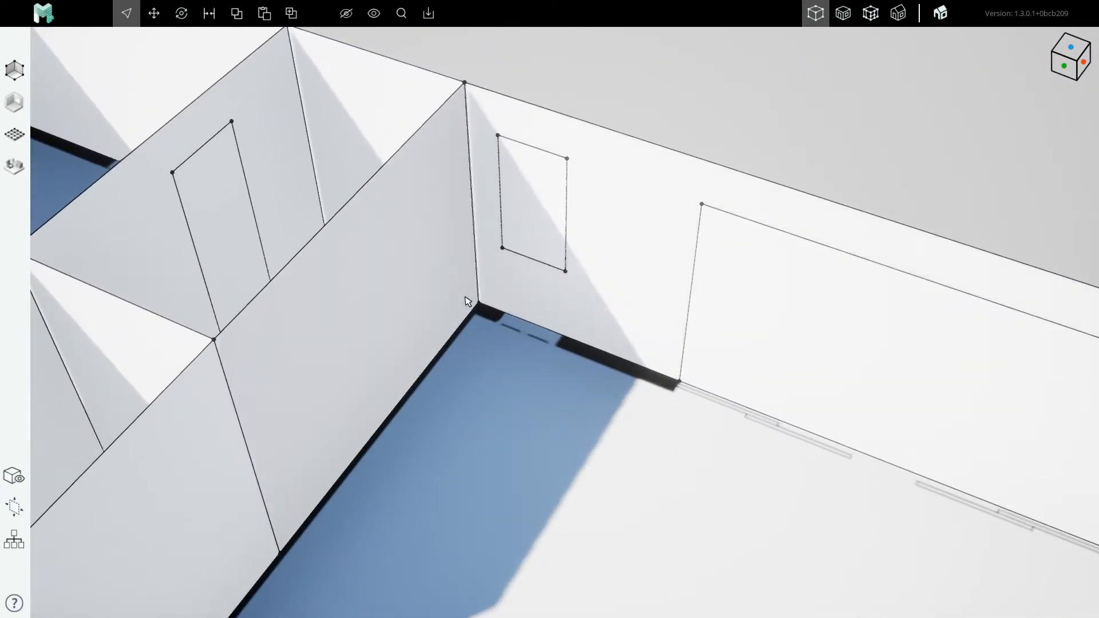
scroll(503, 284, down, 8)
middle_drag(512, 326, 572, 309)
scroll(639, 299, up, 8)
middle_drag(639, 300, 571, 289)
scroll(540, 343, down, 5)
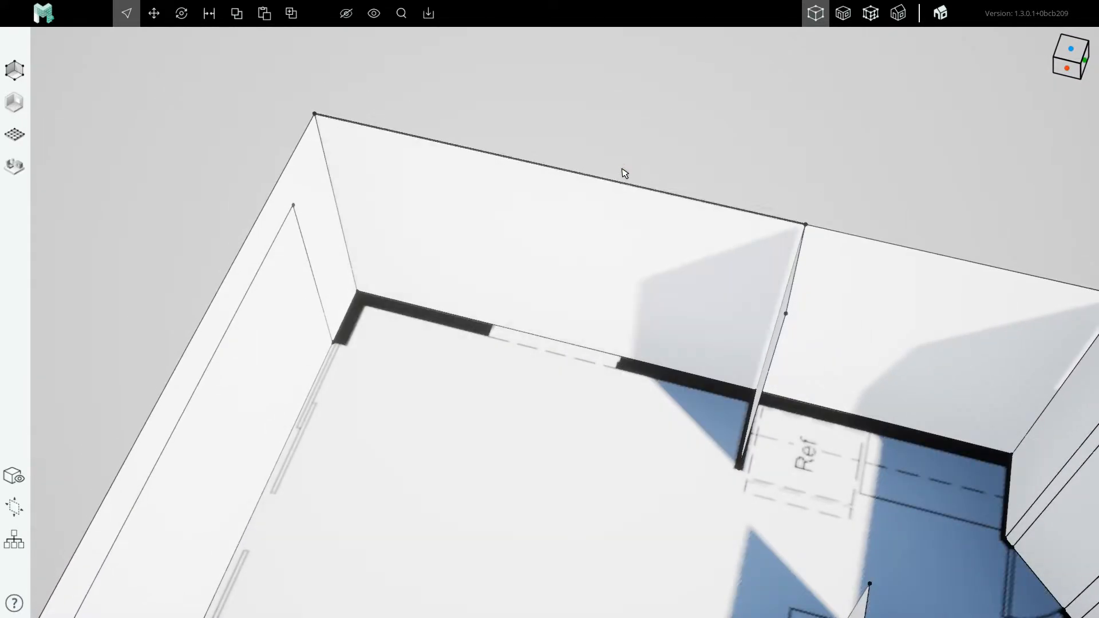
scroll(541, 292, up, 4)
key(l)
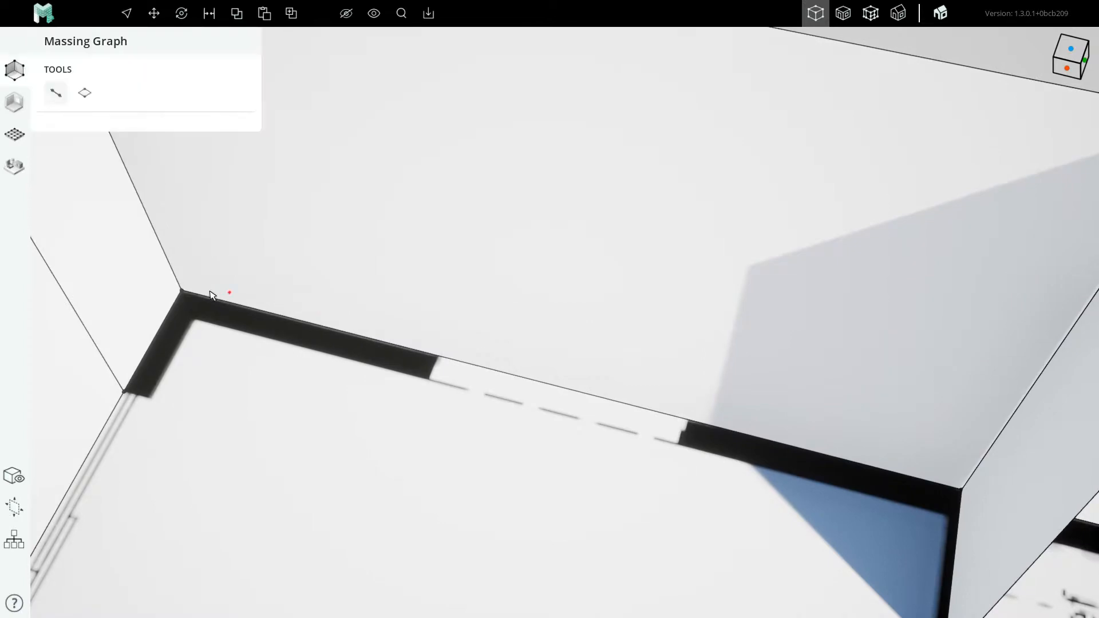
click(181, 290)
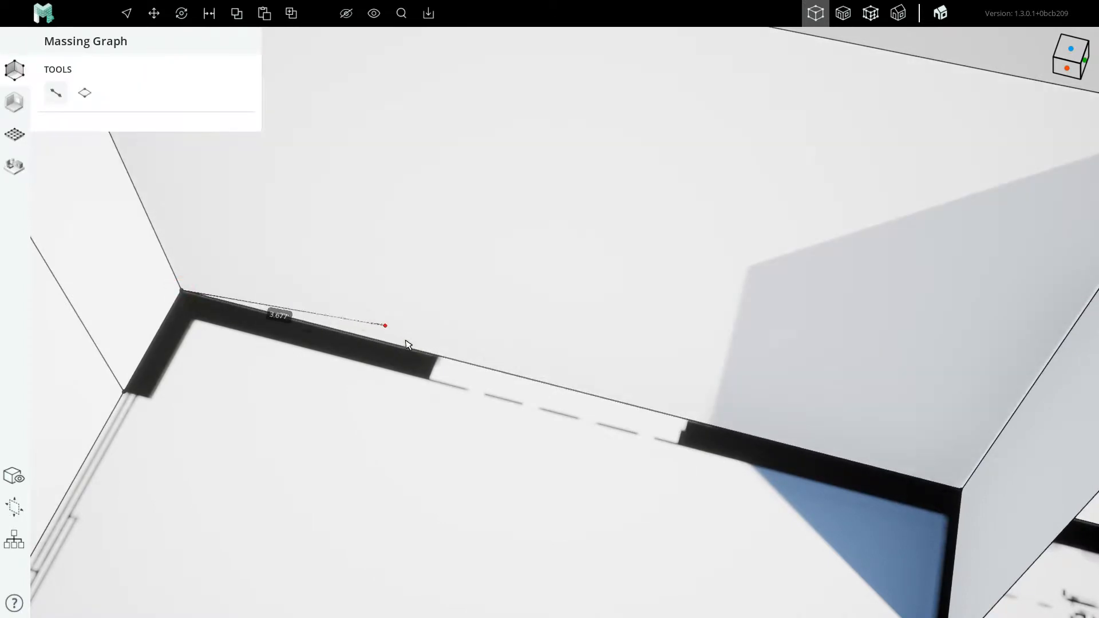
click(438, 356)
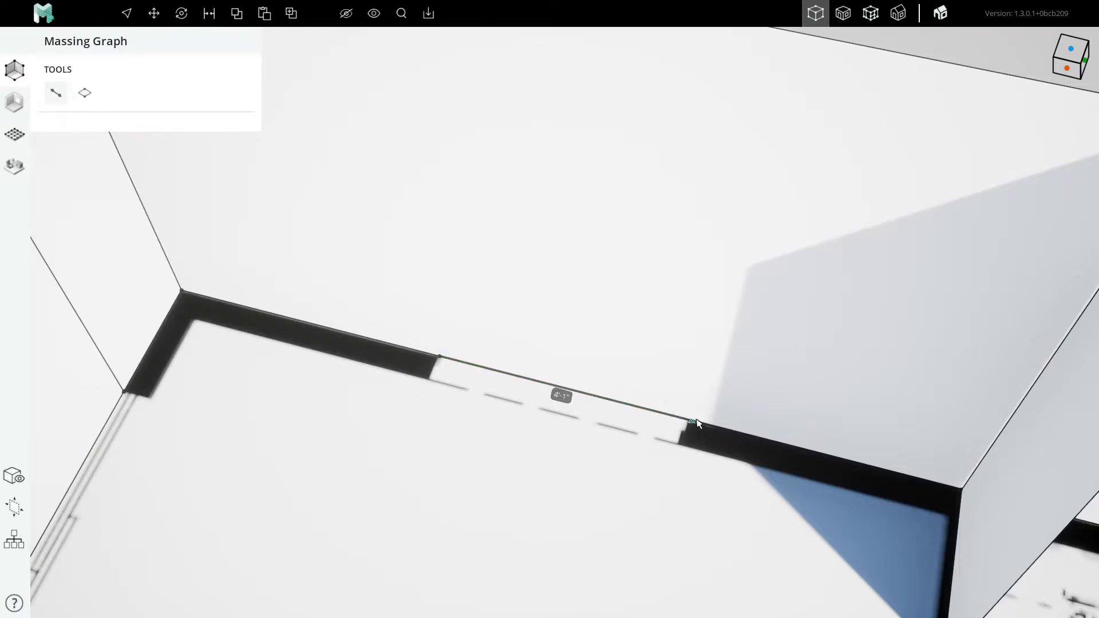
scroll(691, 424, up, 6)
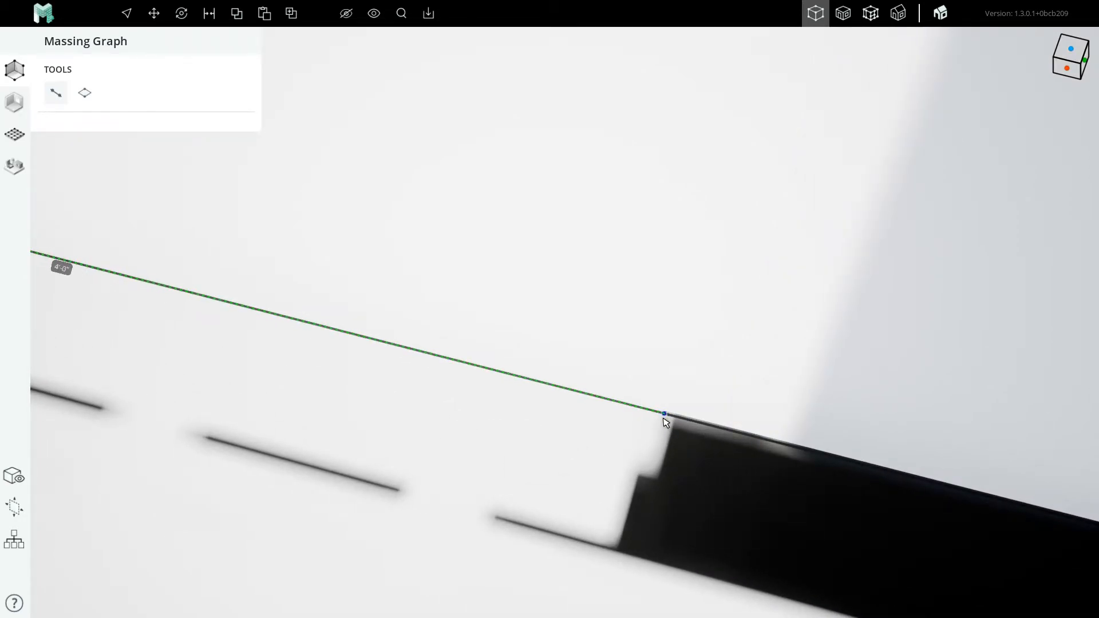
click(663, 418)
Try to draw a 32" vertical guide edge up from the end of the opening nearest the refrigerator partition
scroll(667, 437, down, 5)
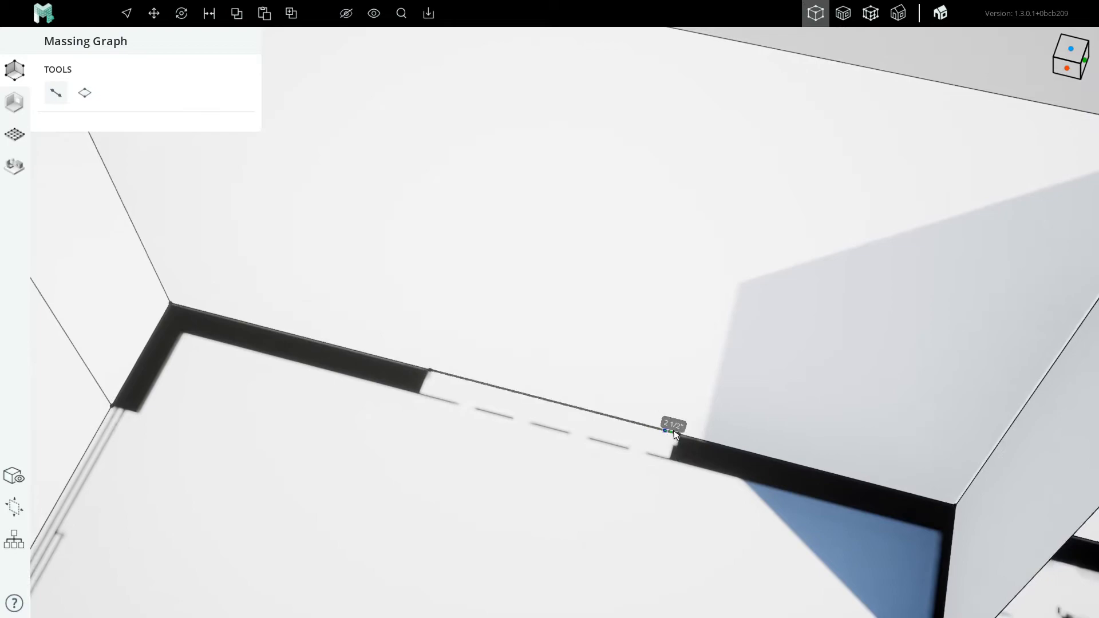
scroll(670, 438, up, 5)
scroll(688, 439, down, 3)
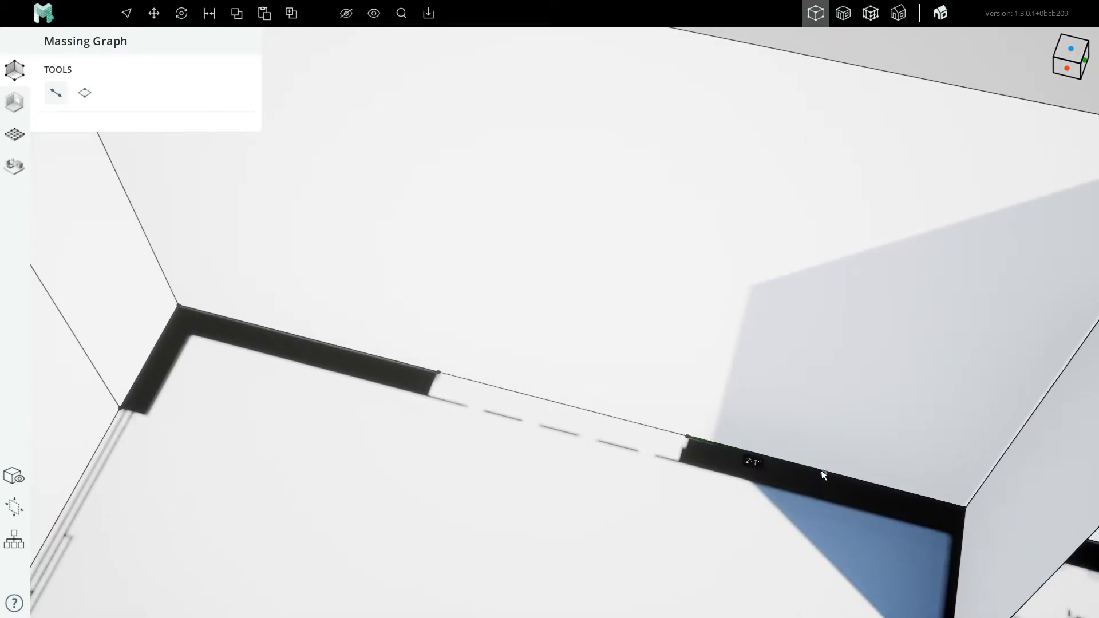
scroll(704, 469, down, 3)
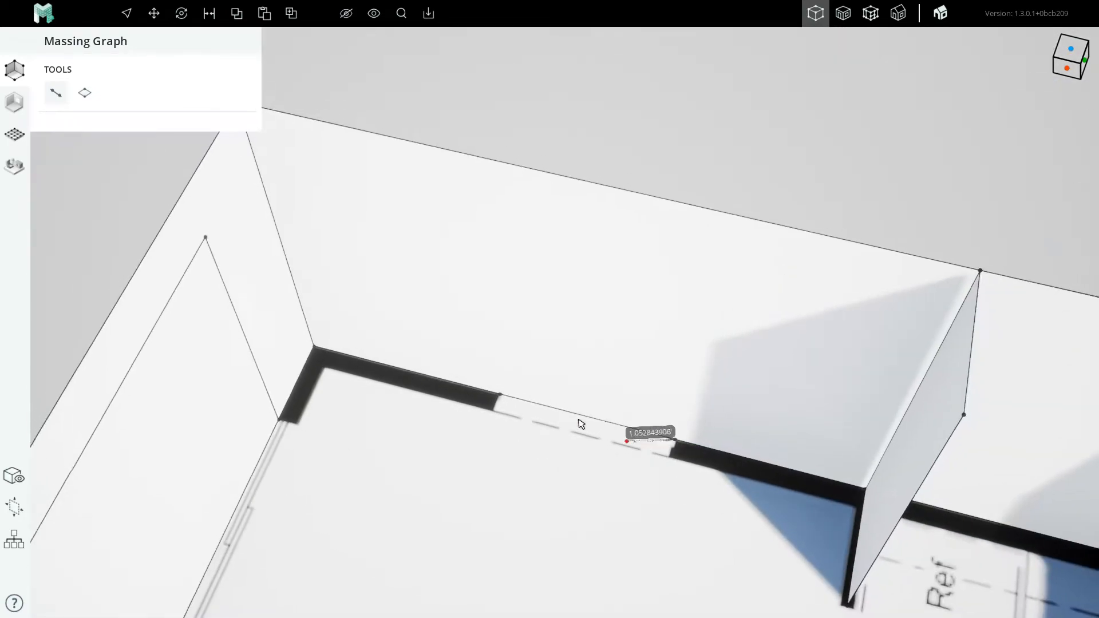
click(499, 394)
click(674, 440)
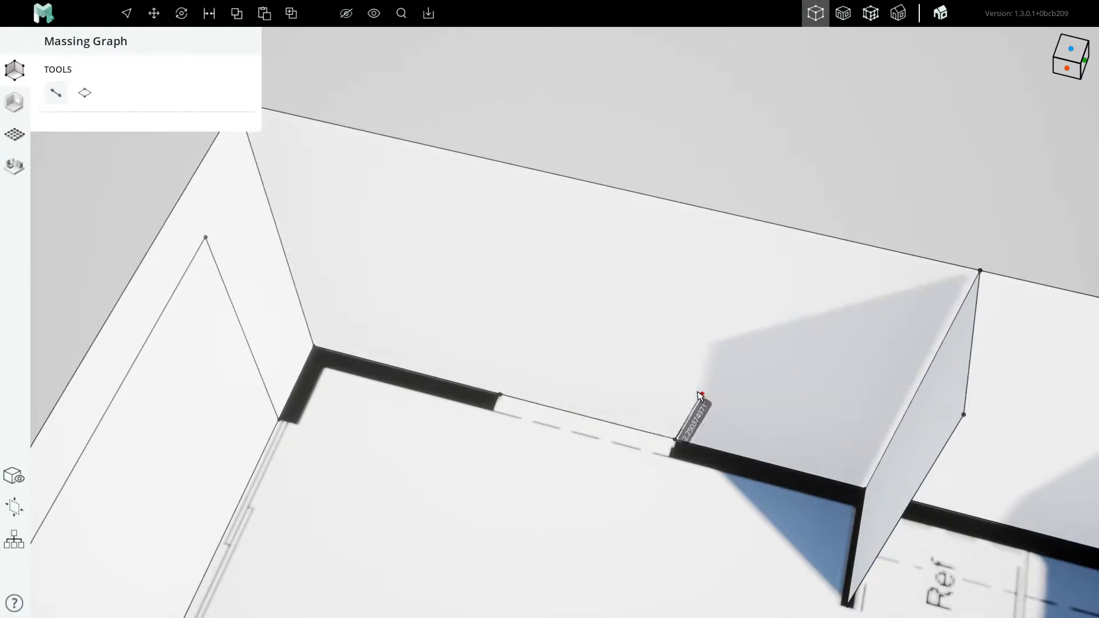
text(32")
key(Return)
right_drag(658, 429, 521, 336)
right_drag(559, 299, 588, 331)
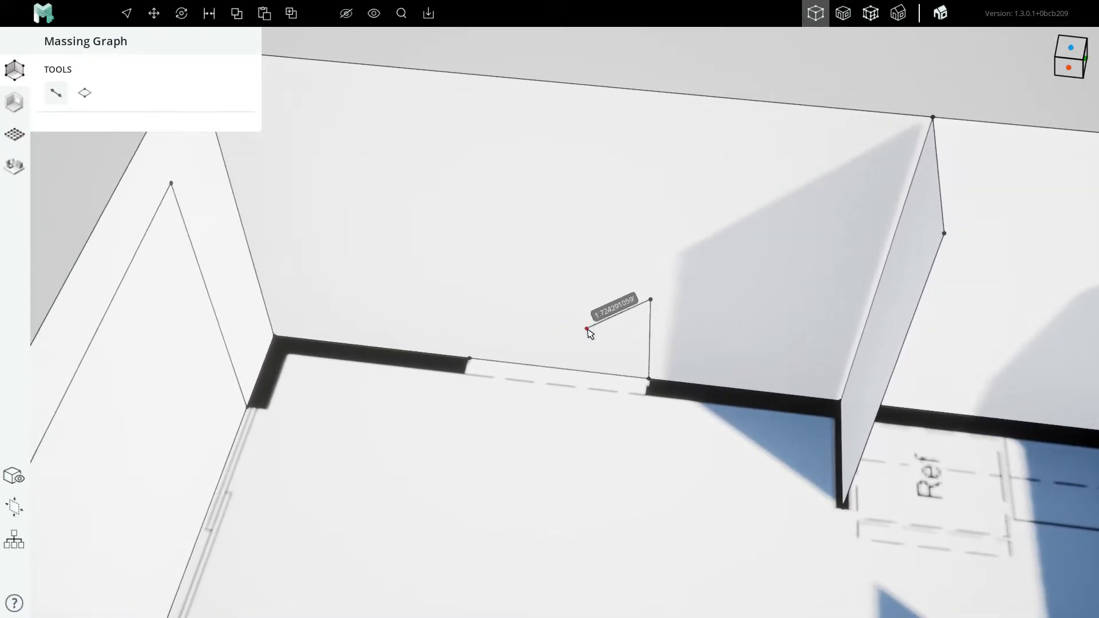
key(Escape)
key(ctrl+z)
Draw a 32" vertical guide edge on the wall from the opening's end and a 4'-0" sill edge aligned with its other end
click(649, 378)
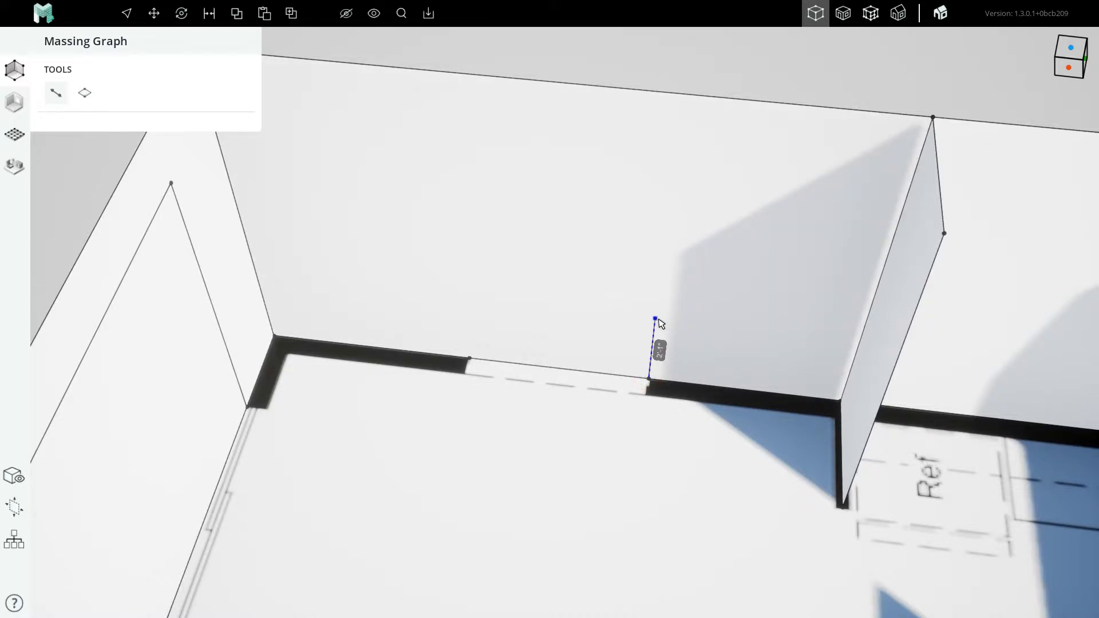
key(Return)
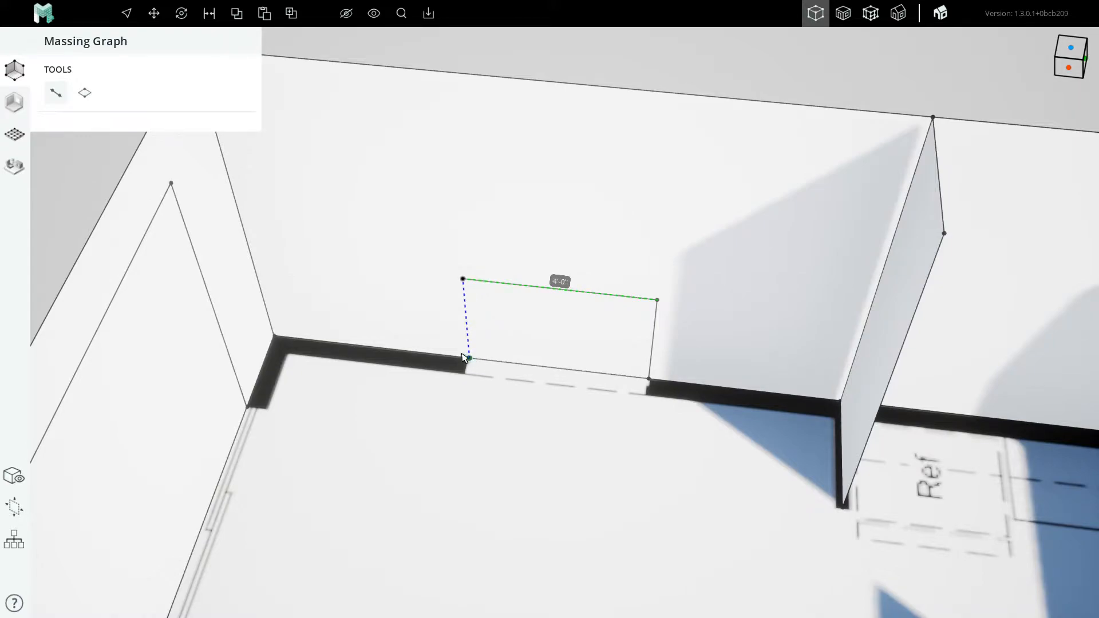
scroll(492, 332, down, 5)
scroll(518, 337, up, 5)
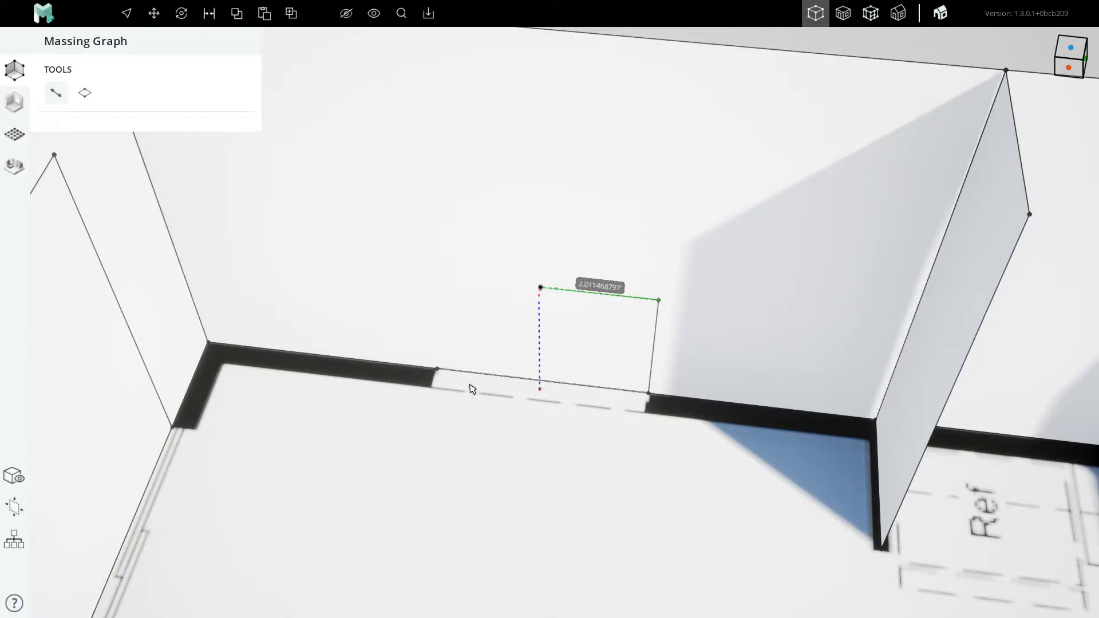
click(437, 369)
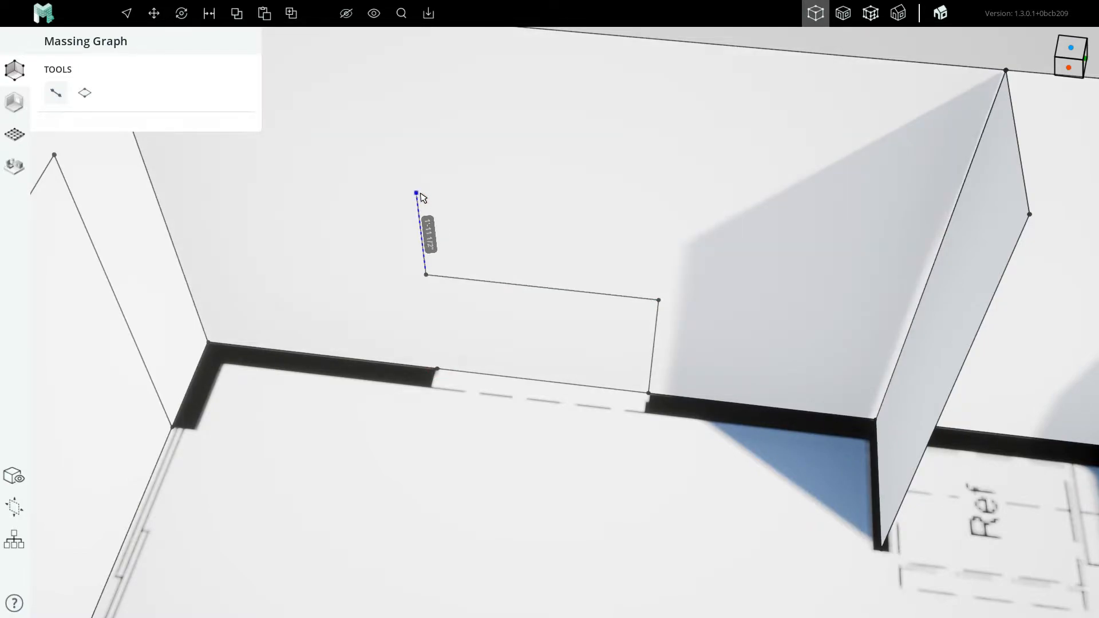
Complete the living-area window outline above the sill, 4'-0" wide and 4'-0" high, closing it at the top of the vertical guide
key(Return)
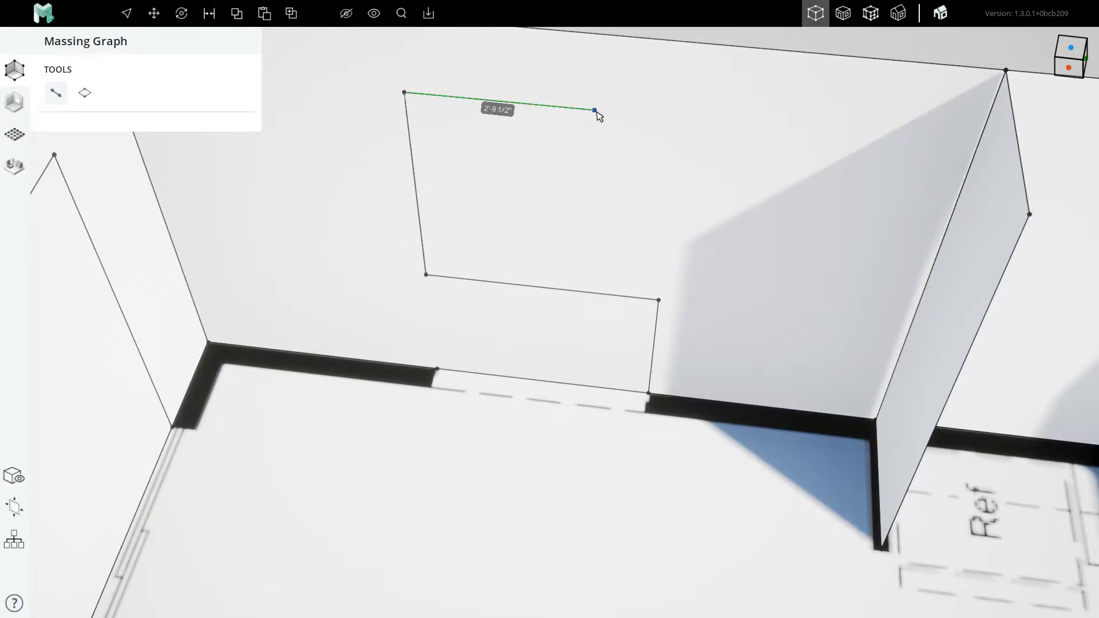
click(654, 296)
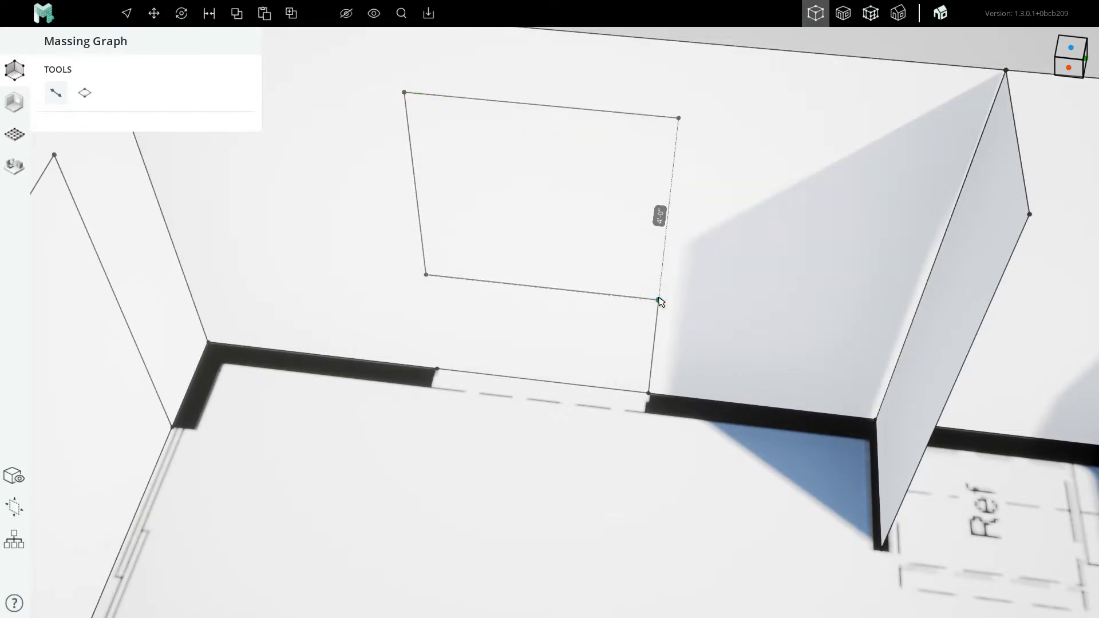
click(659, 299)
scroll(548, 228, down, 5)
right_drag(536, 289, 675, 268)
key(Escape)
Delete the vertical guide edge below the window and the two leftover guide vertices on the wall's base
scroll(590, 286, up, 5)
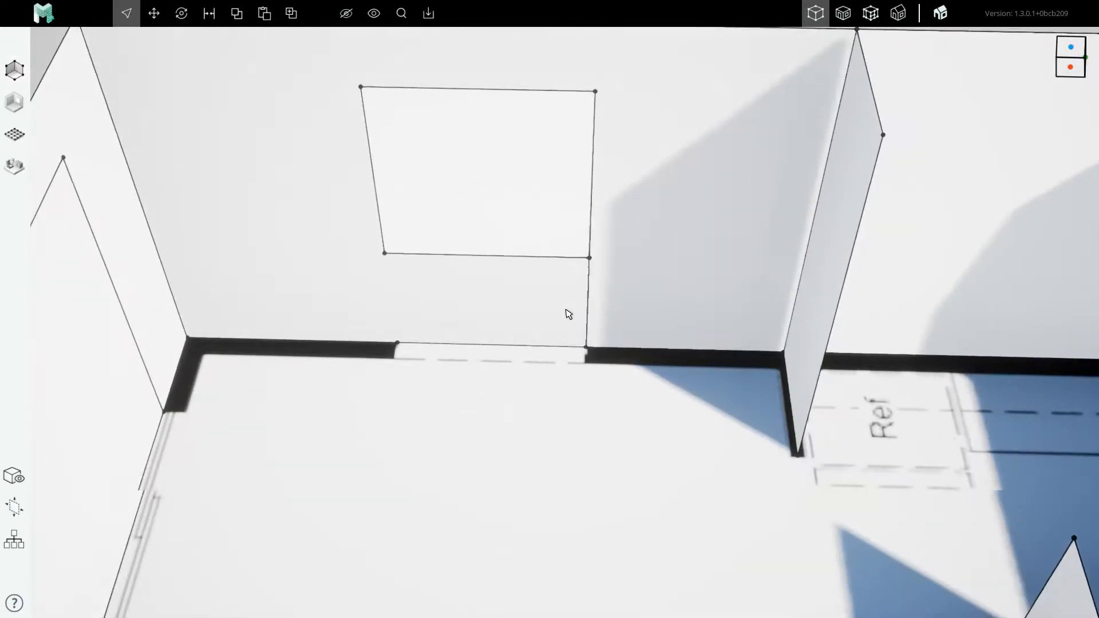
click(586, 303)
key(Delete)
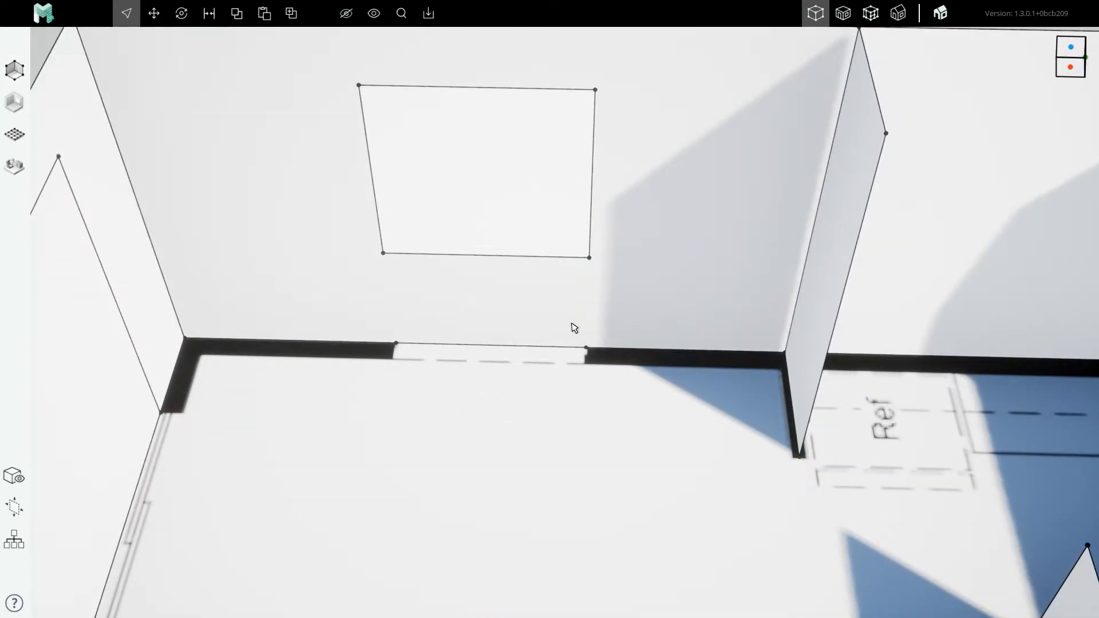
drag(570, 322, 596, 371)
key(Delete)
drag(375, 319, 412, 380)
key(Delete)
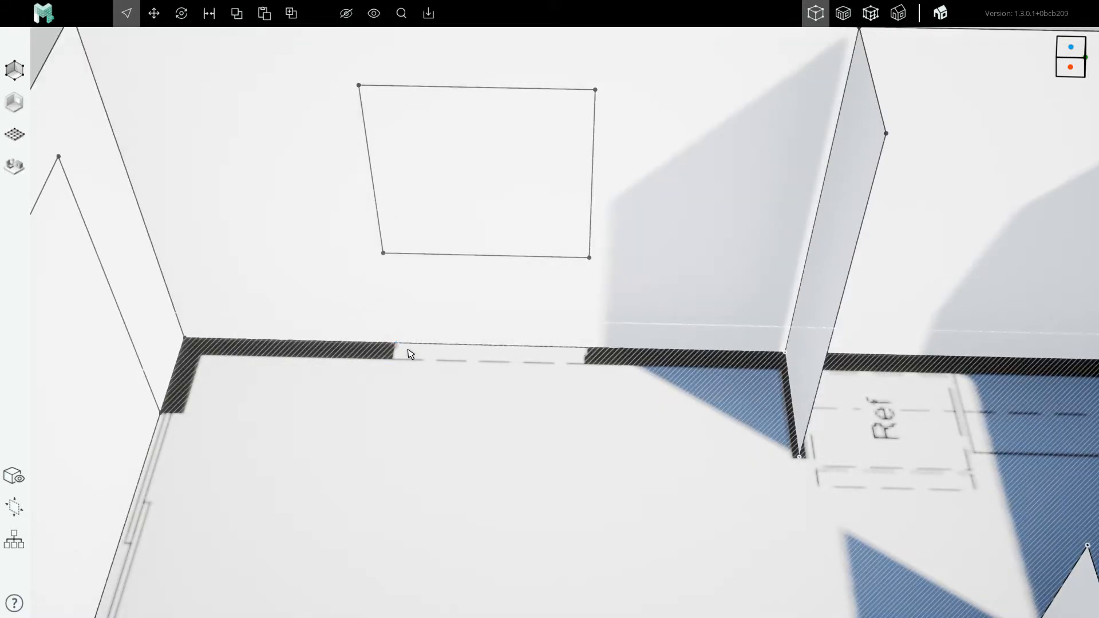
scroll(406, 355, down, 5)
click(400, 410)
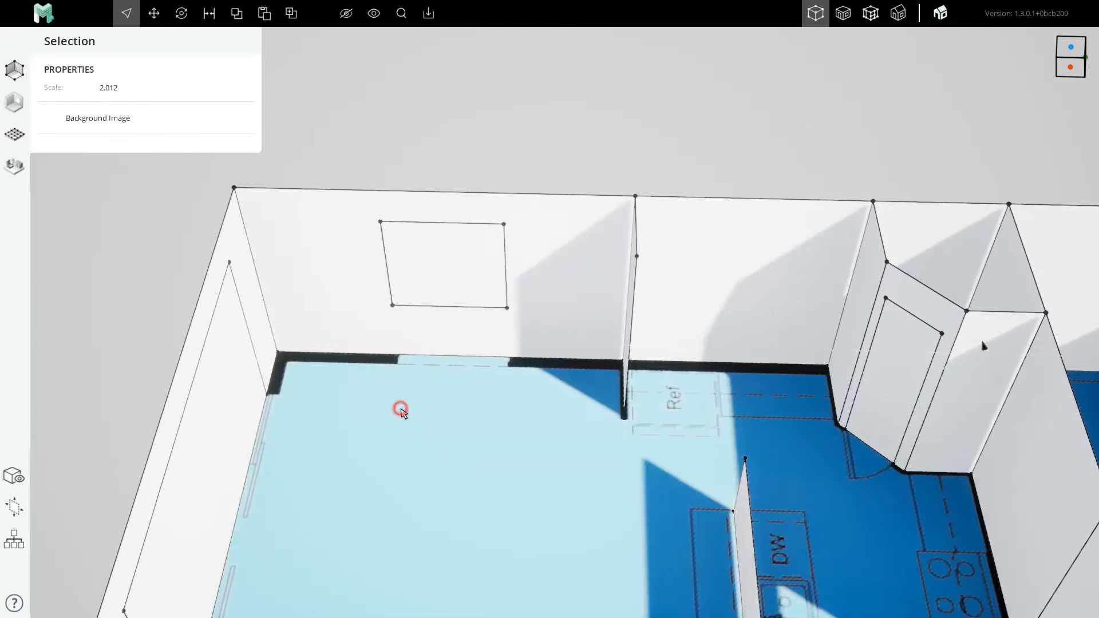
key(Delete)
click(428, 358)
scroll(400, 357, up, 5)
scroll(470, 355, down, 5)
click(523, 201)
middle_drag(523, 344, 411, 325)
key(ctrl+z)
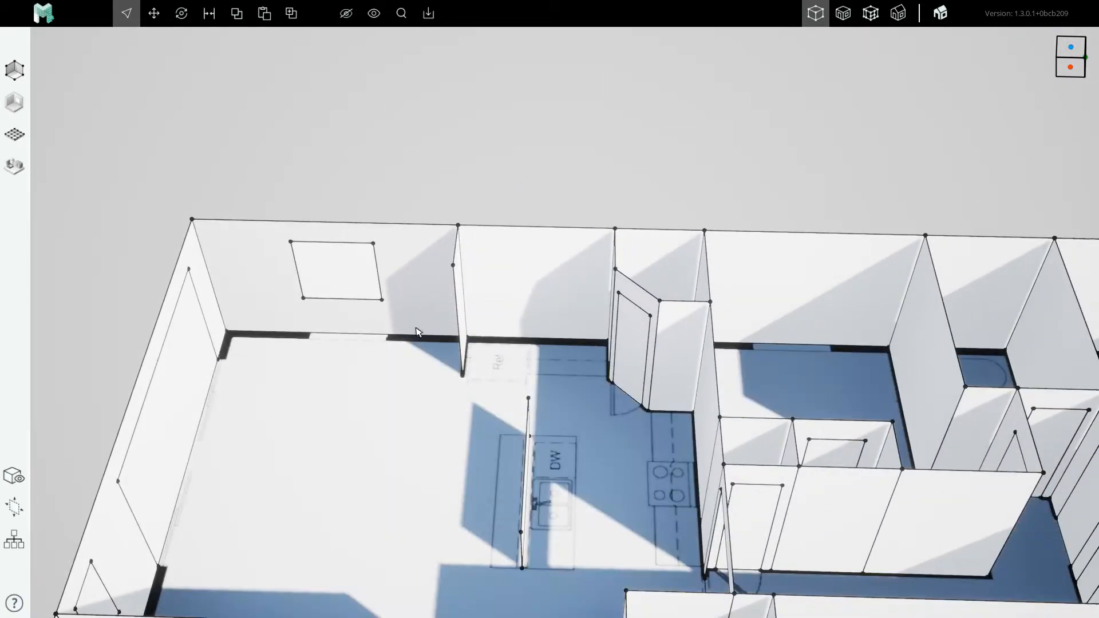
Examine the floor-plan underlay along the kitchen's exterior wall for window or door openings
scroll(548, 326, up, 2)
scroll(548, 330, up, 3)
scroll(400, 324, down, 4)
click(468, 361)
mouse_move(469, 360)
right_down()
mouse_move(544, 333)
mouse_move(574, 282)
right_up()
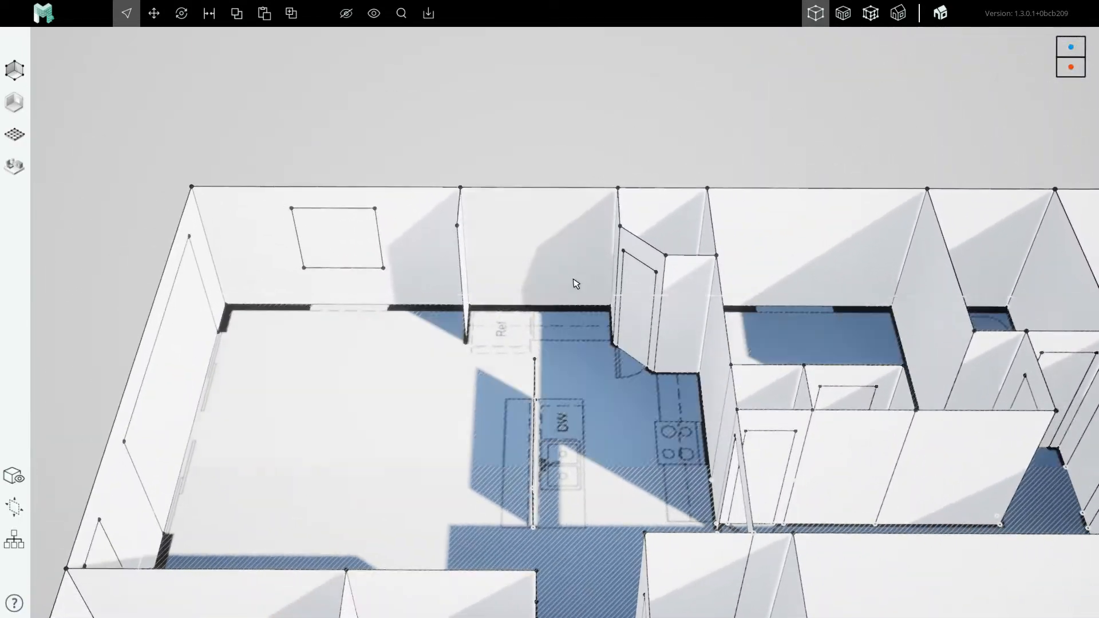
scroll(574, 281, up, 4)
scroll(499, 307, down, 2)
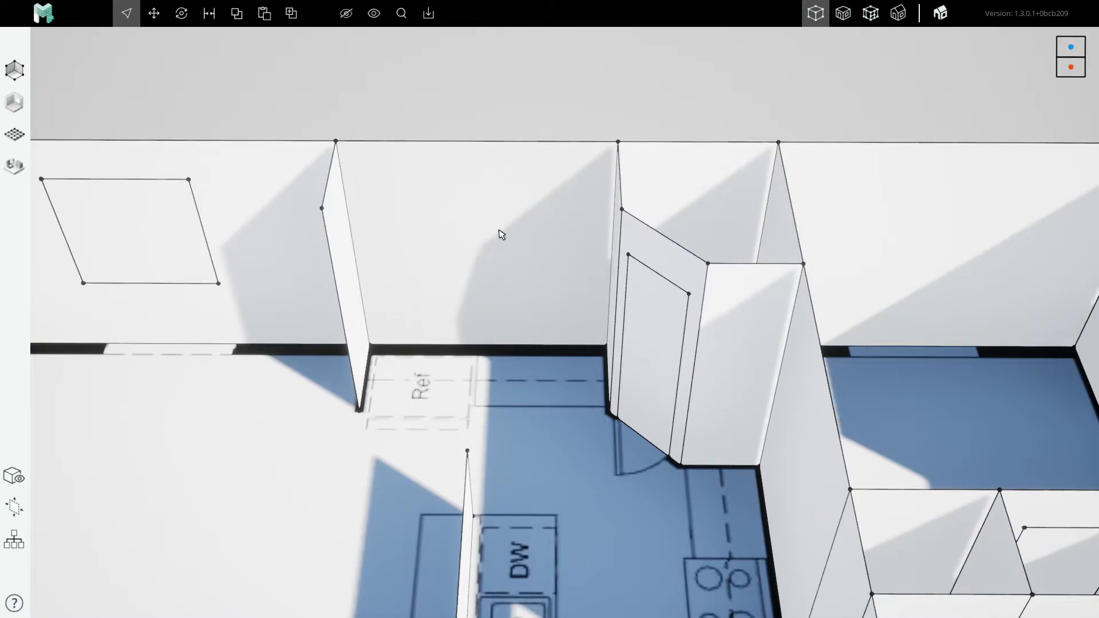
scroll(536, 211, down, 3)
scroll(490, 250, up, 4)
right_drag(473, 256, 543, 299)
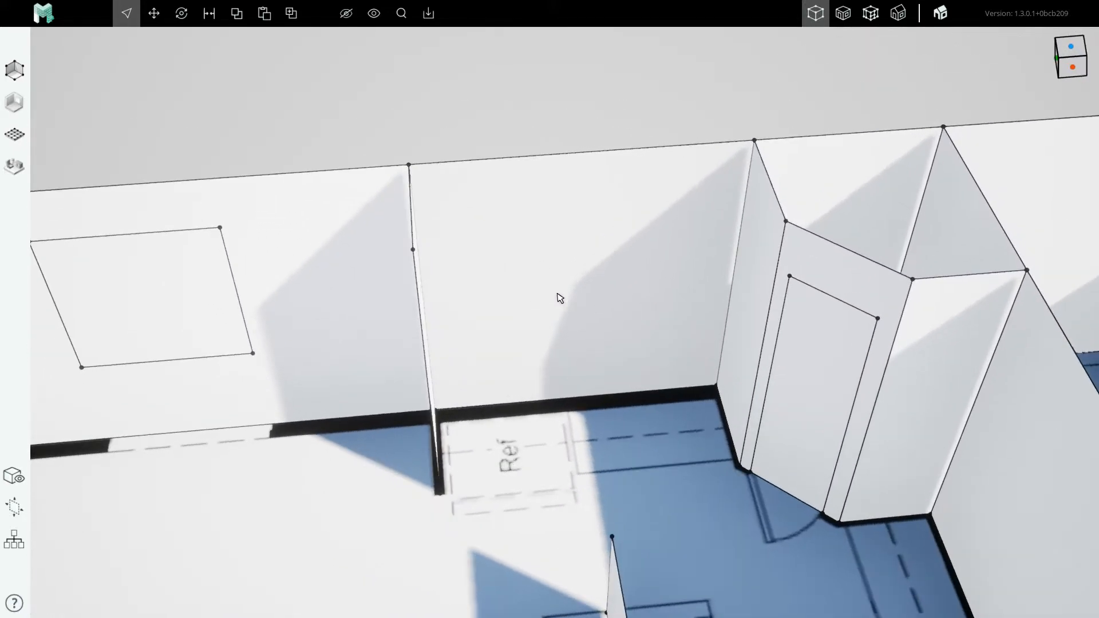
scroll(454, 290, down, 4)
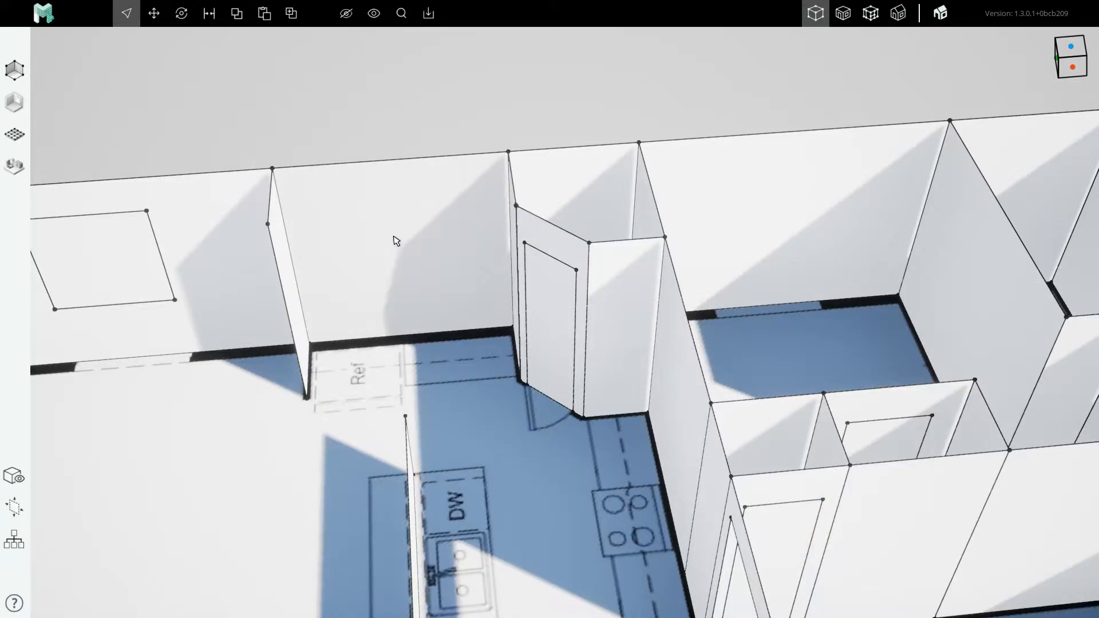
Draw guide edges along the exterior wall's base in the room beside the bathroom, from the opening's midpoint to both of its ends
scroll(387, 236, down, 2)
middle_drag(634, 276, 499, 303)
right_drag(499, 303, 554, 289)
scroll(558, 284, up, 4)
key(l)
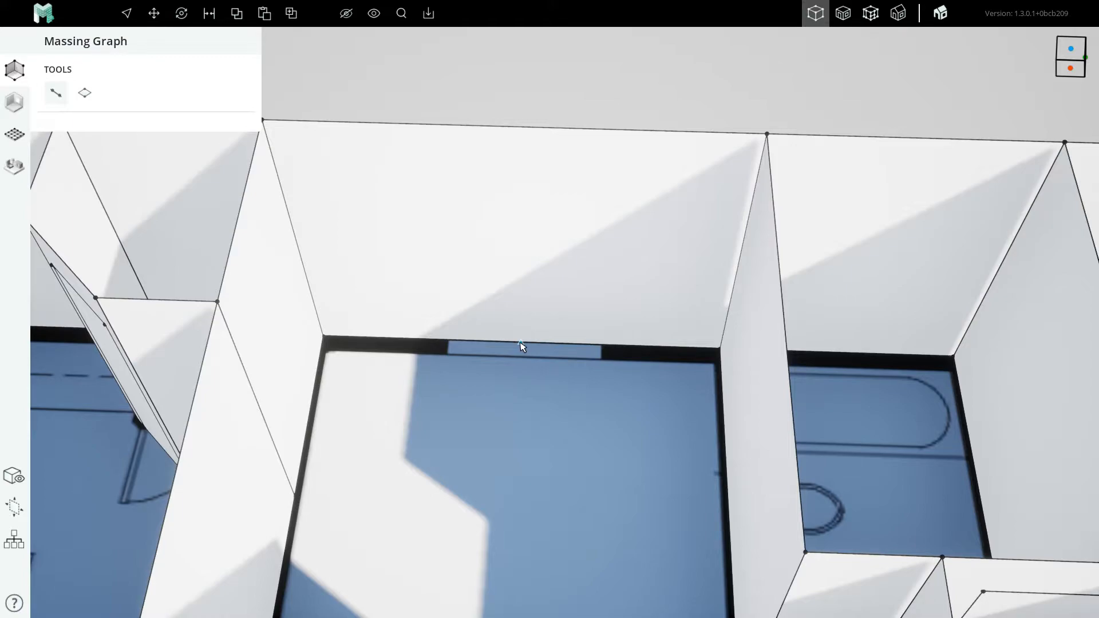
click(445, 341)
click(599, 344)
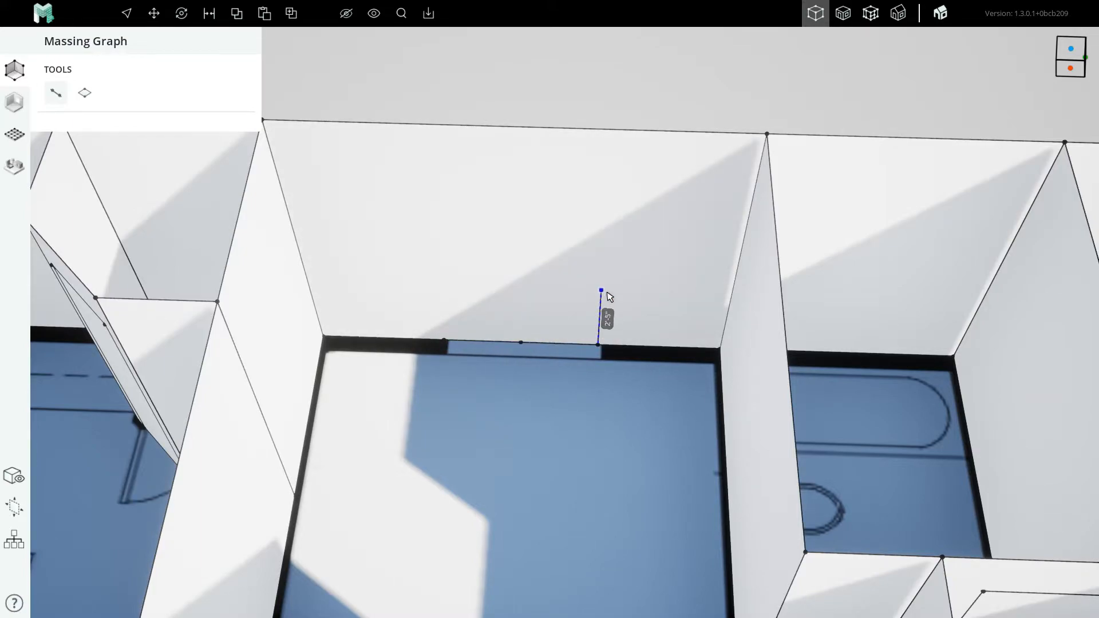
Draw a vertical guide edge from the opening's end nearest the bathroom up to the window sill height
scroll(503, 372, up, 3)
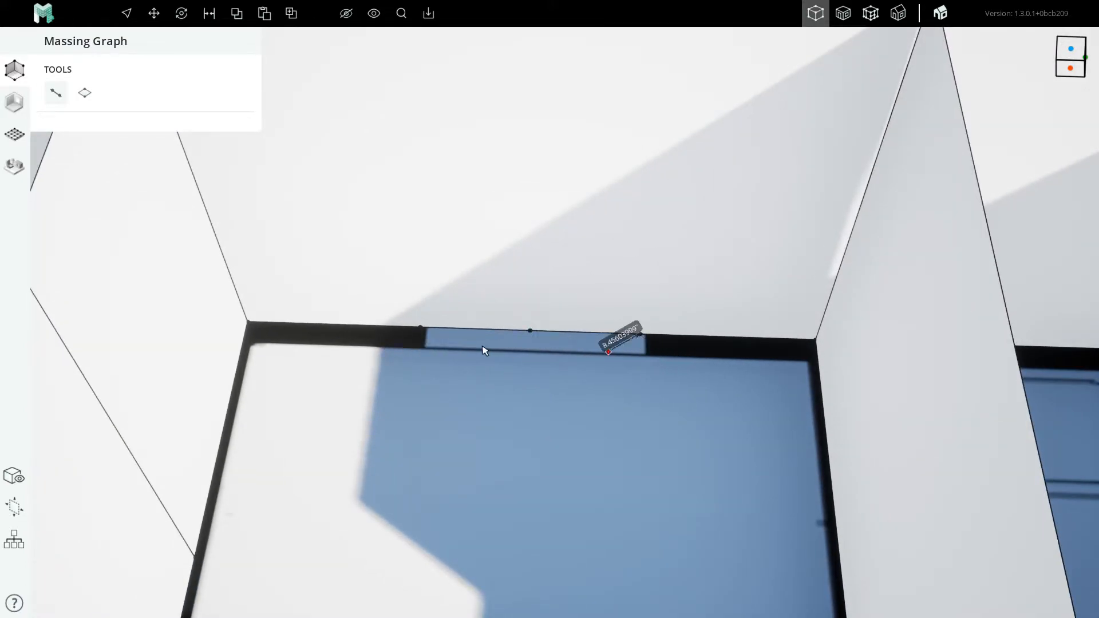
scroll(434, 338, down, 4)
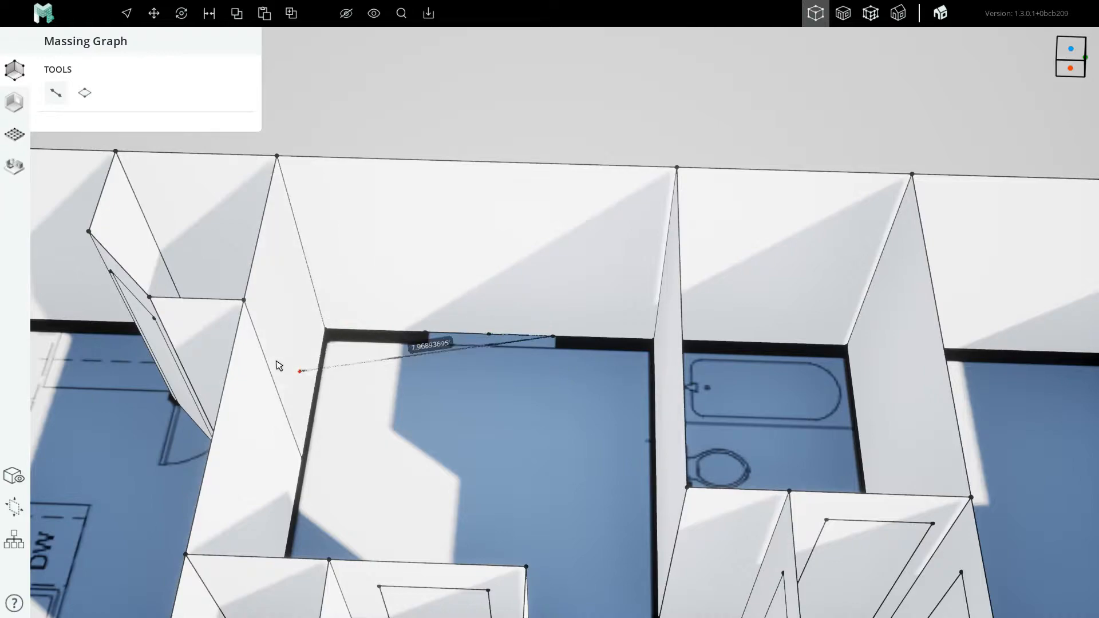
click(553, 336)
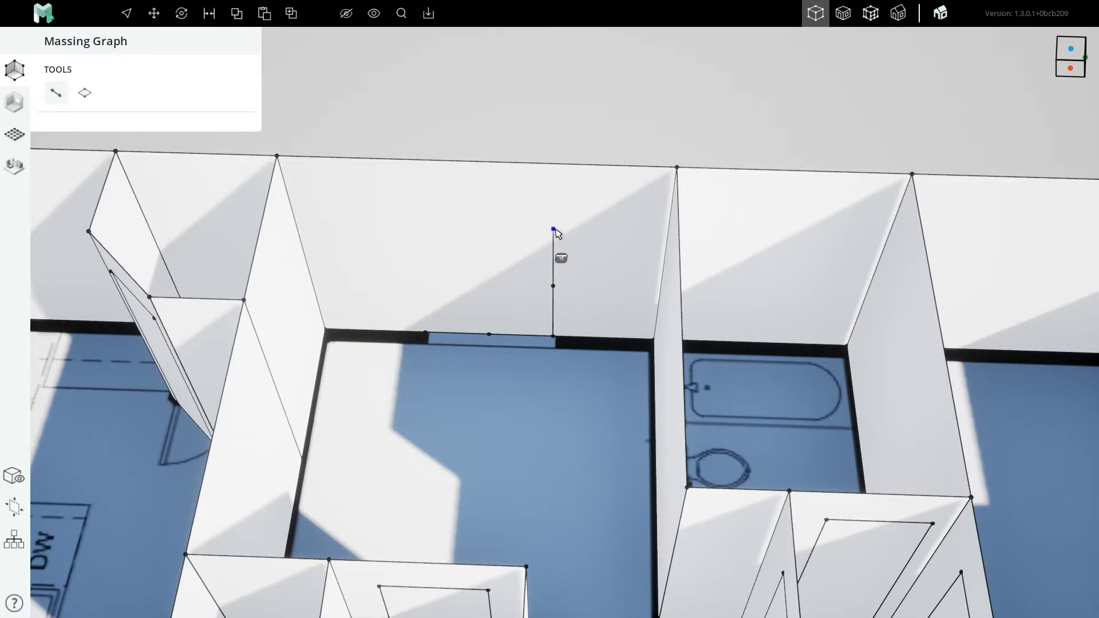
Draw the window outline above the opening, aligned with the guide vertices at its base and closed at the sill guide's top
click(553, 198)
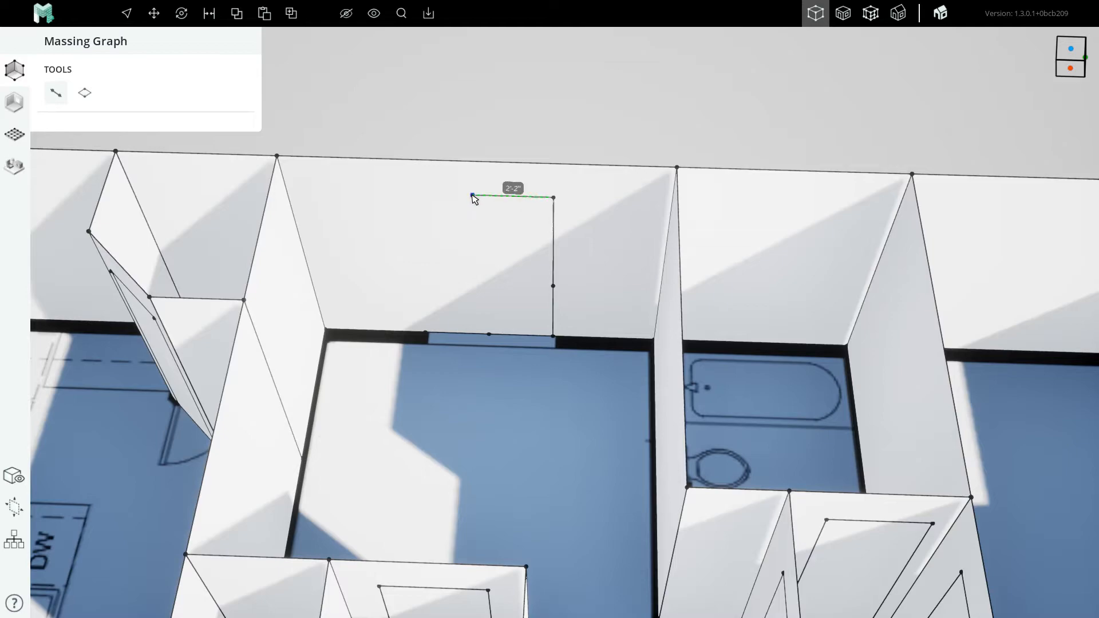
click(427, 333)
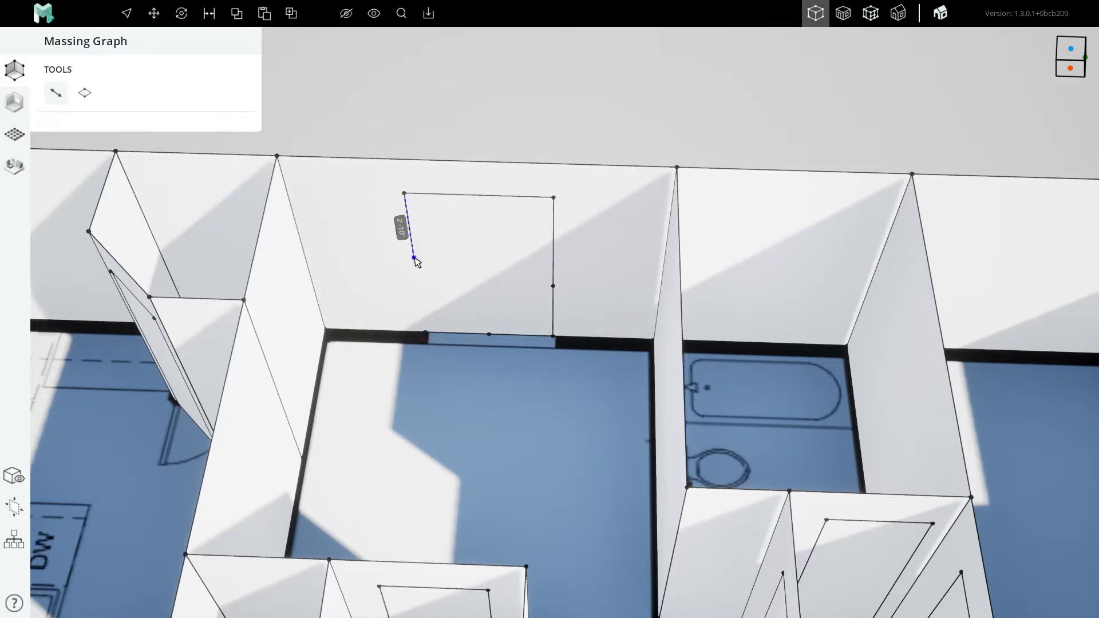
click(554, 286)
key(Escape)
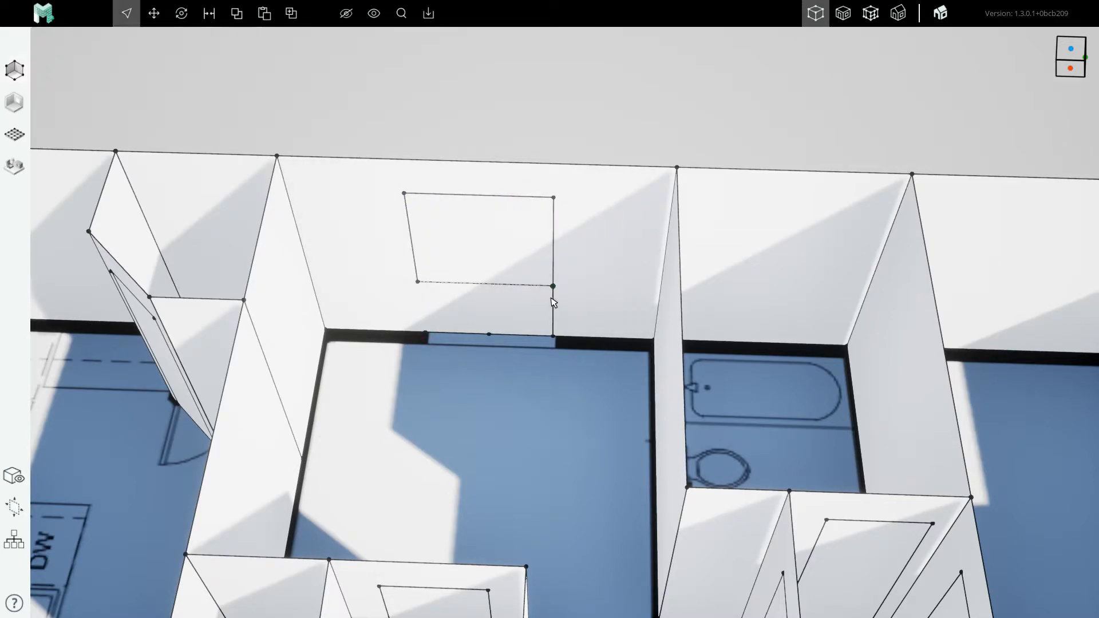
Delete the vertical guide edge below the new window and the guide vertices along the wall's base
click(552, 310)
key(Delete)
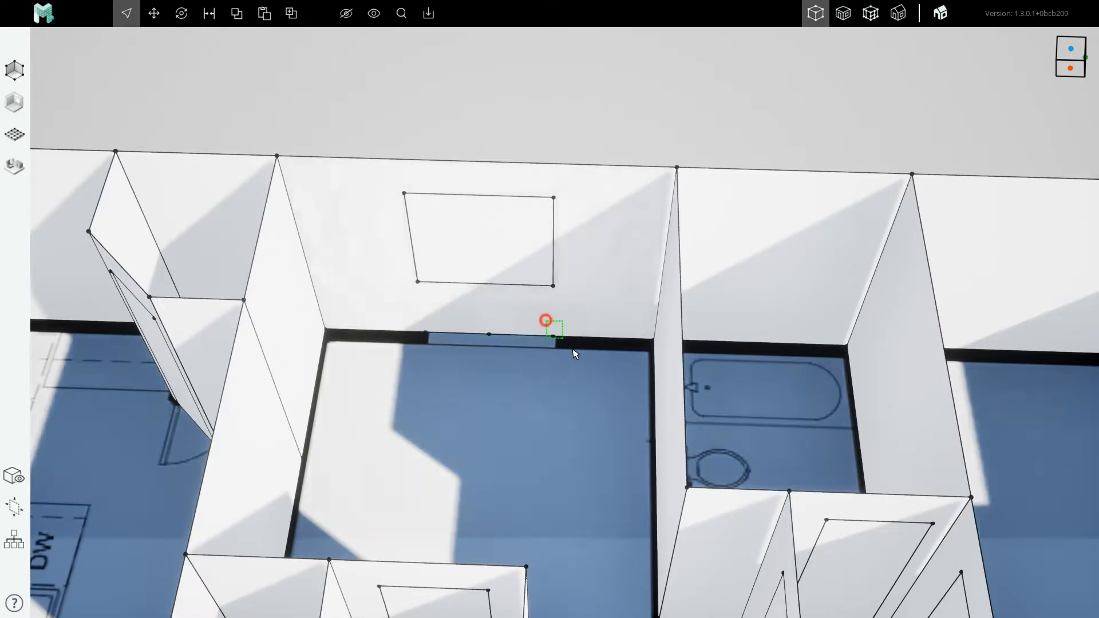
click(491, 334)
key(Delete)
drag(415, 319, 439, 349)
key(Delete)
scroll(459, 336, up, 3)
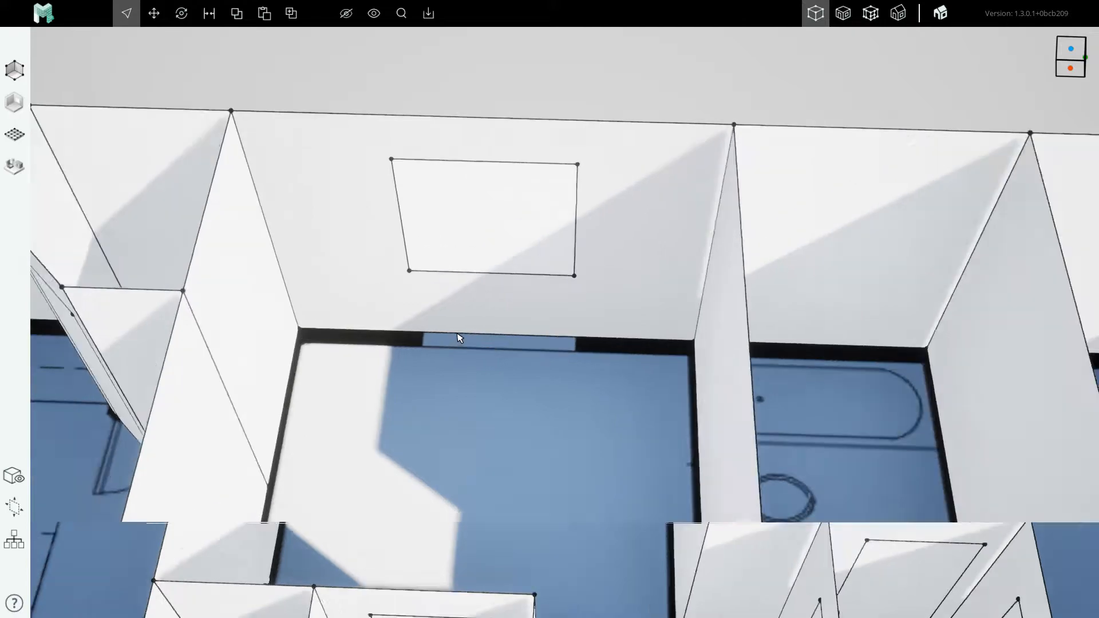
Try to delete the guide vertices and edges on the window wall's base together in one selection
scroll(513, 342, down, 5)
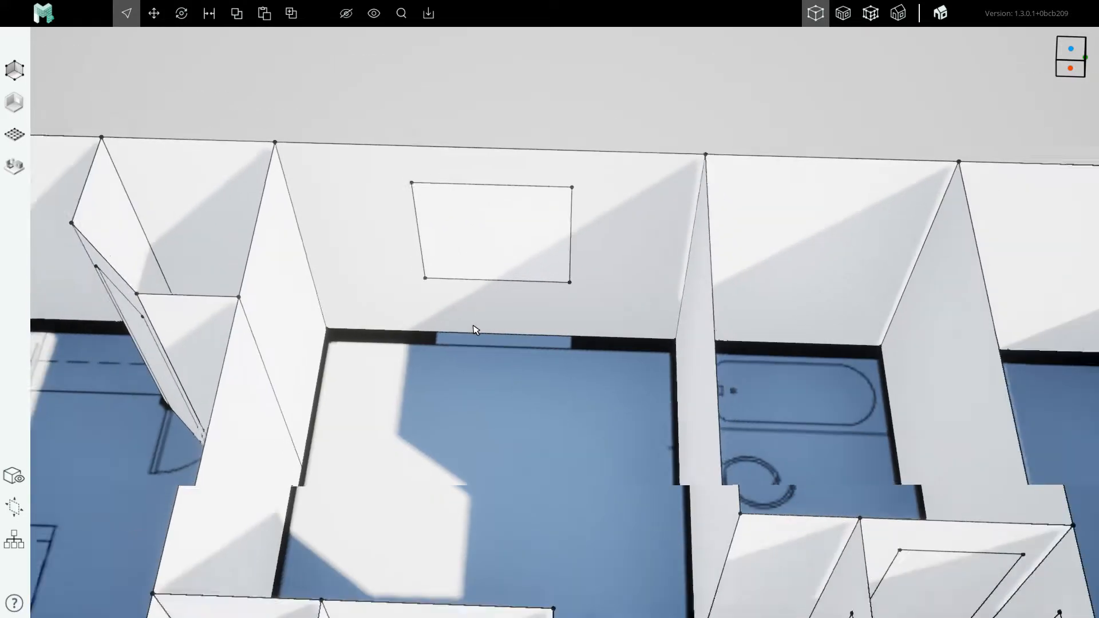
scroll(527, 336, up, 5)
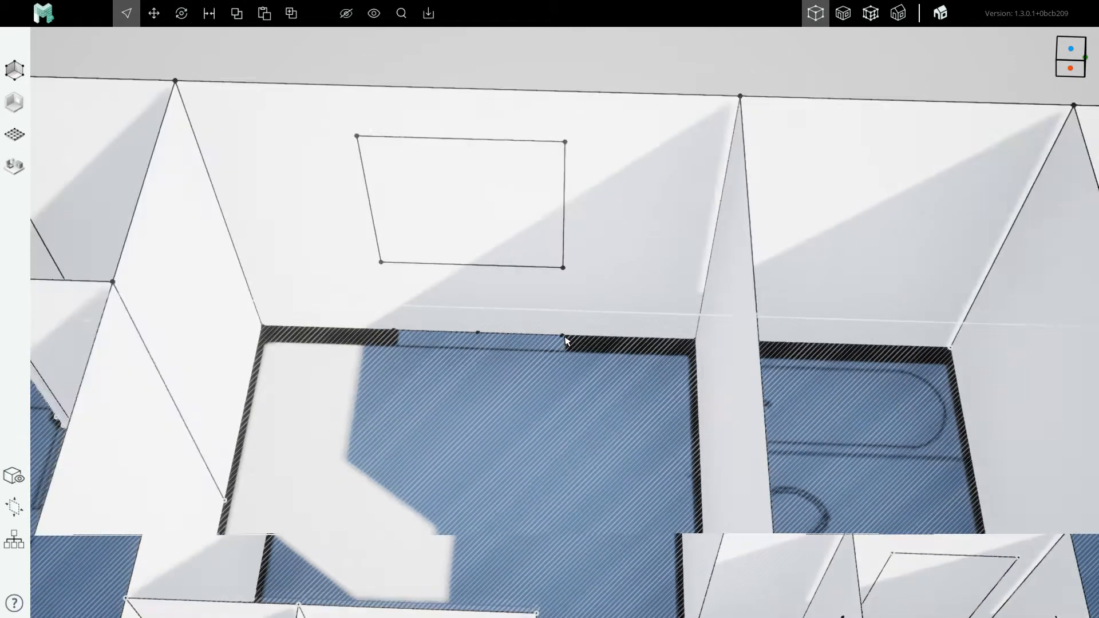
drag(430, 302, 589, 369)
key(Delete)
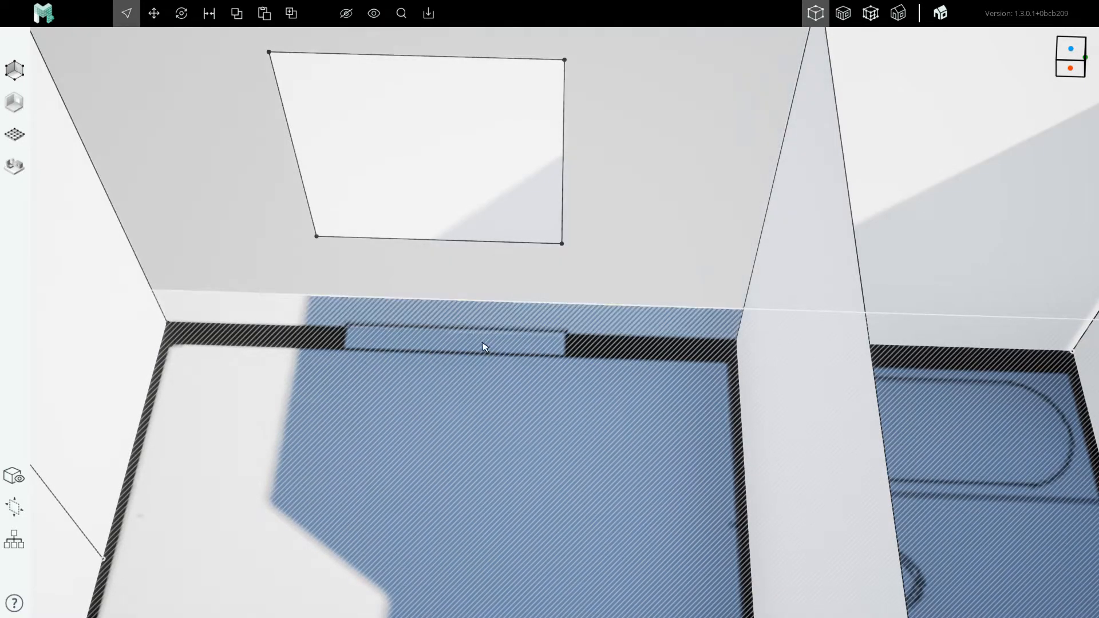
scroll(563, 355, down, 5)
scroll(503, 345, up, 2)
right_drag(505, 443, 538, 371)
middle_drag(607, 315, 570, 358)
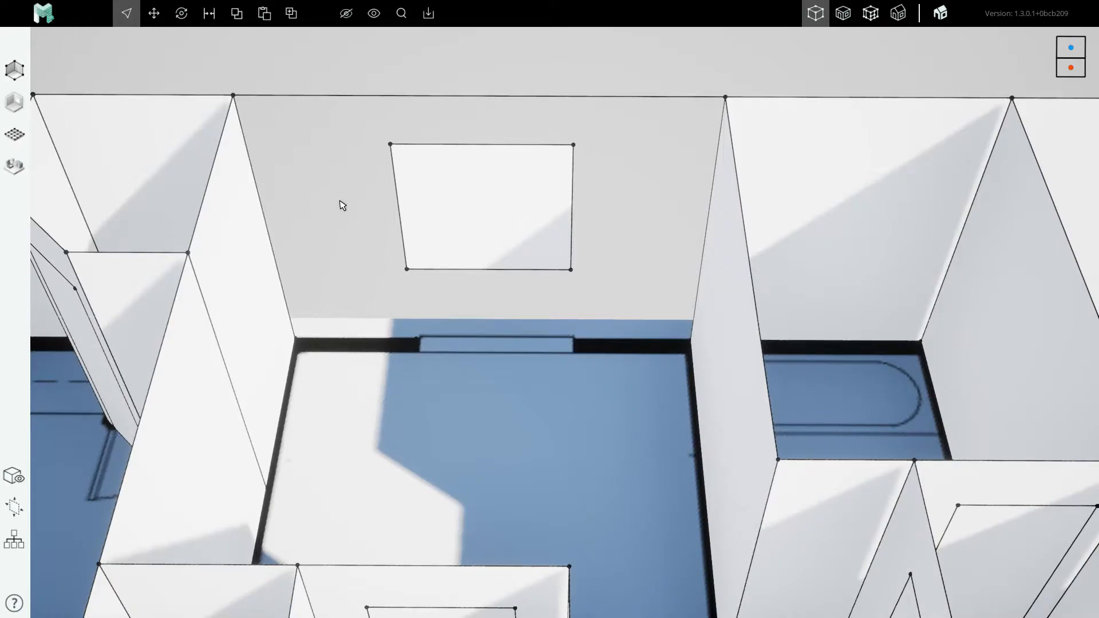
click(450, 468)
key(Delete)
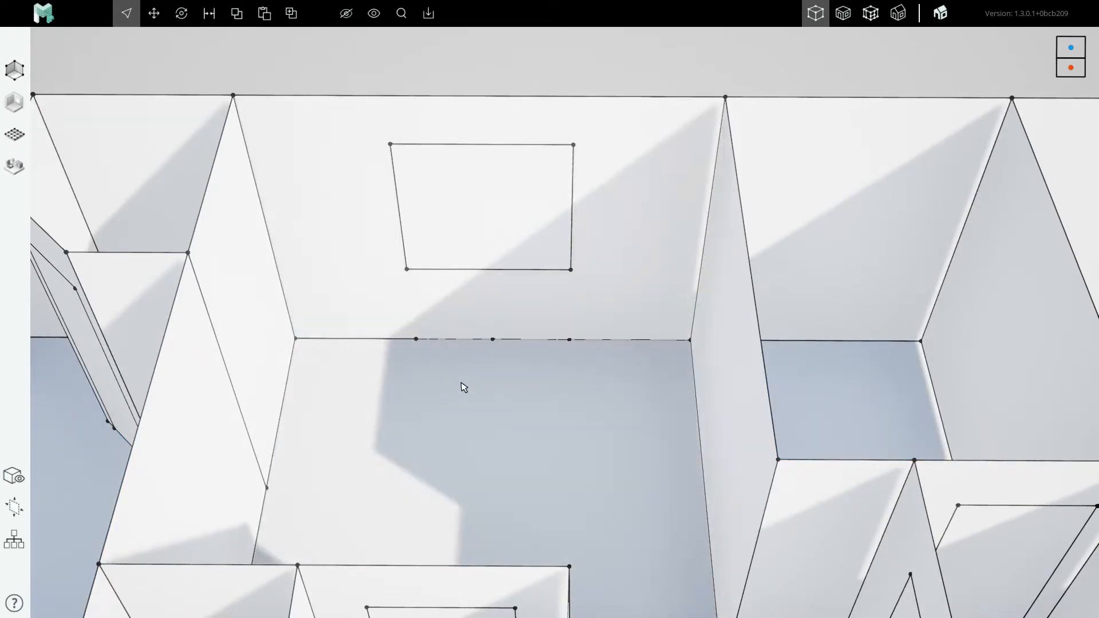
Delete the three guide vertices on the exterior wall's base edge below the window, one at a time
drag(550, 319, 583, 370)
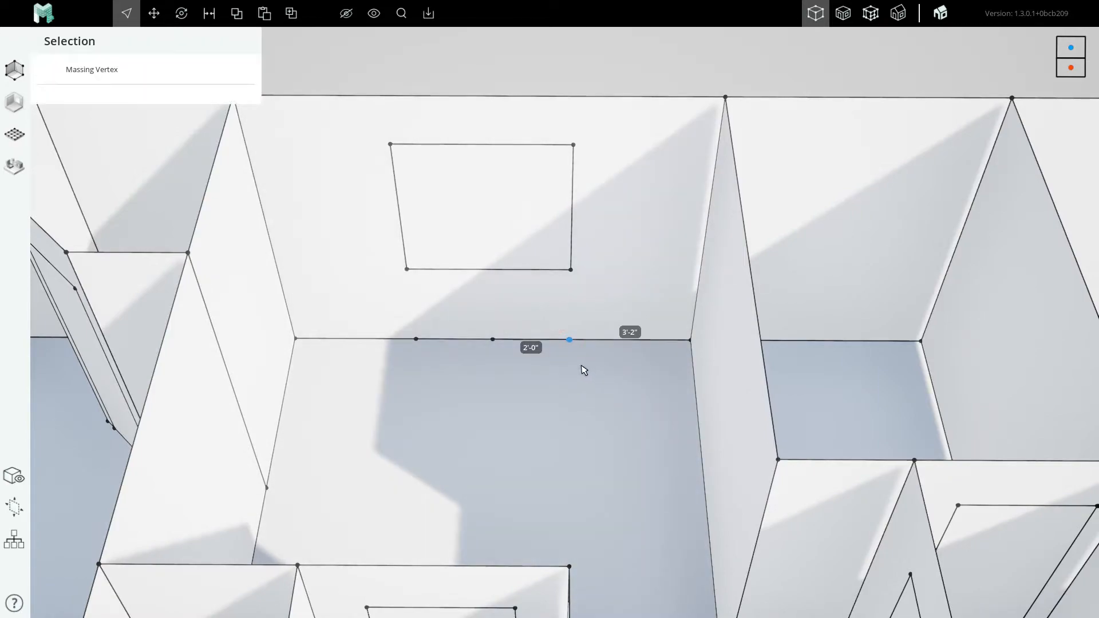
drag(466, 308, 515, 372)
drag(400, 310, 436, 381)
key(Delete)
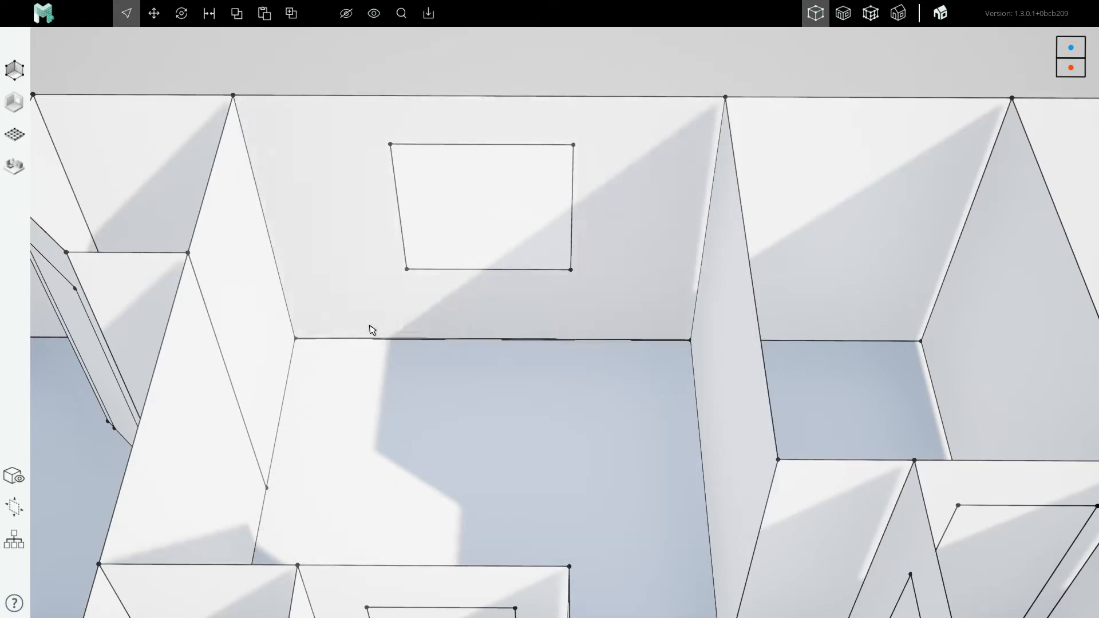
Draw a vertical edge across the low freestanding wall at its midpoint
scroll(440, 378, down, 5)
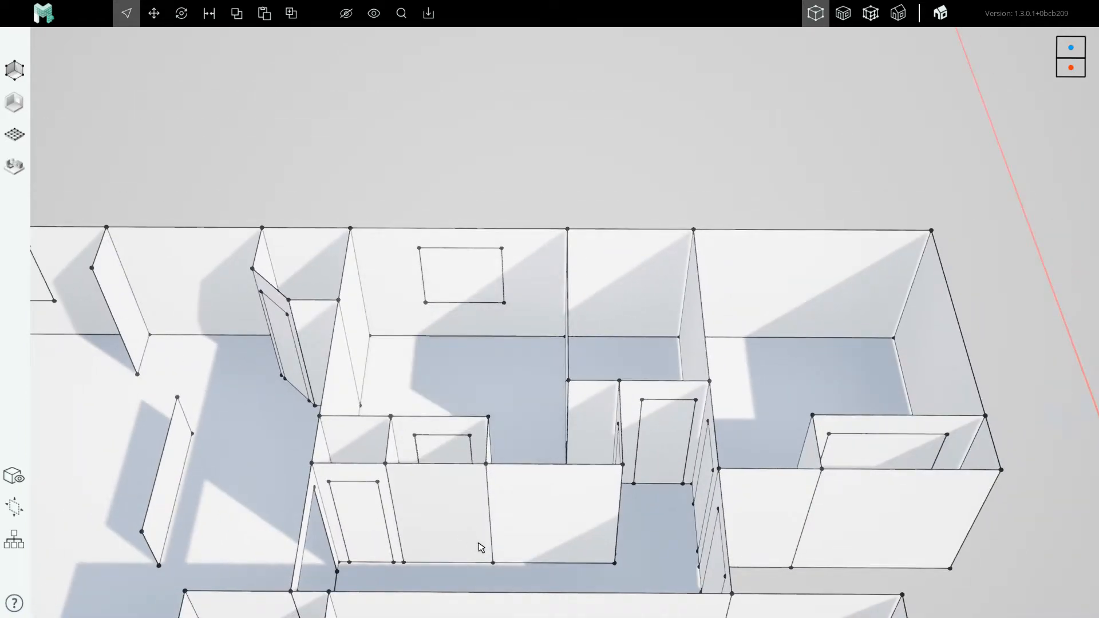
scroll(510, 558, up, 3)
scroll(510, 358, down, 4)
scroll(247, 443, up, 5)
right_drag(454, 420, 540, 359)
key(l)
click(447, 296)
key(Escape)
Delete the vertical edge that divides the low freestanding wall in half
right_drag(425, 357, 552, 331)
scroll(550, 327, up, 3)
click(546, 317)
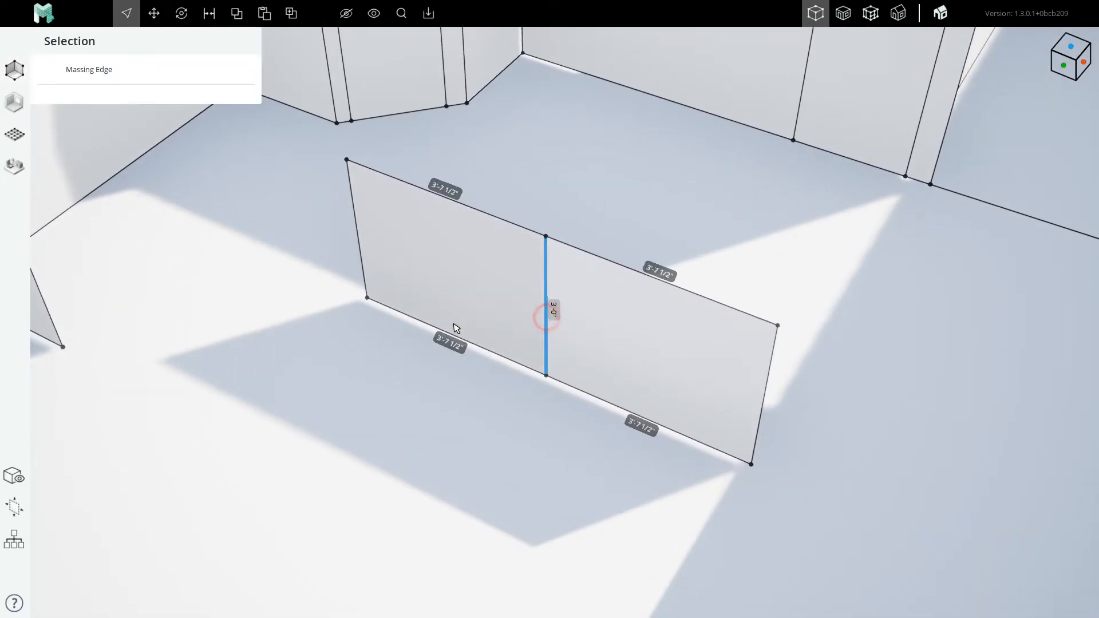
scroll(417, 306, down, 3)
key(Delete)
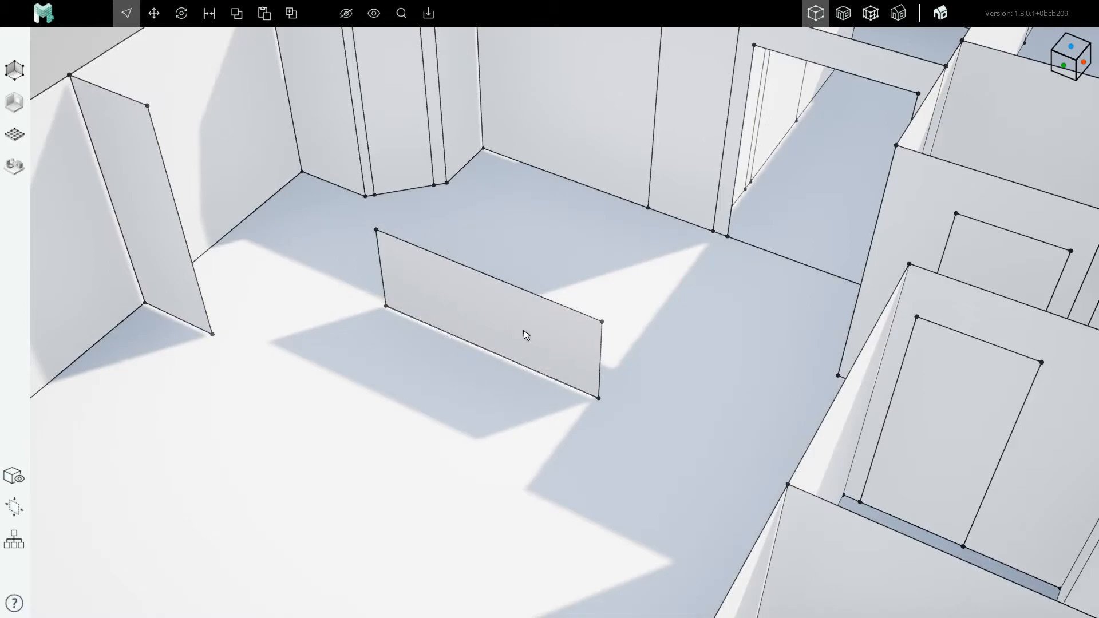
Examine the exterior wall's base edge below the new window in the room beside the bathroom
right_drag(520, 359, 675, 269)
middle_drag(841, 97, 628, 243)
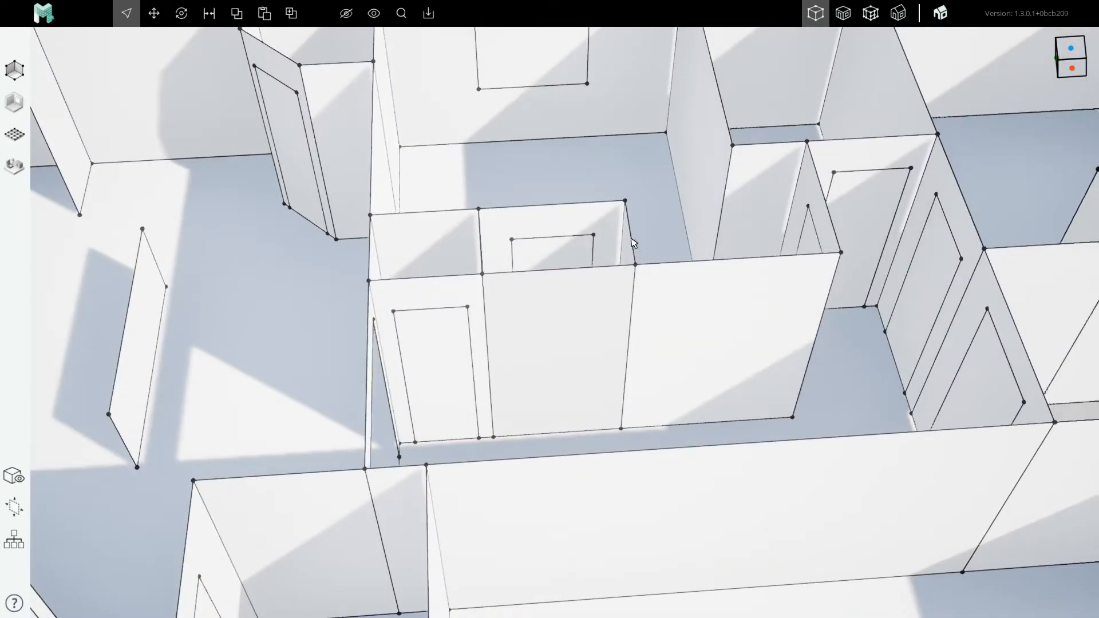
right_drag(629, 241, 617, 189)
middle_drag(616, 190, 536, 269)
right_drag(537, 270, 534, 277)
scroll(556, 269, down, 2)
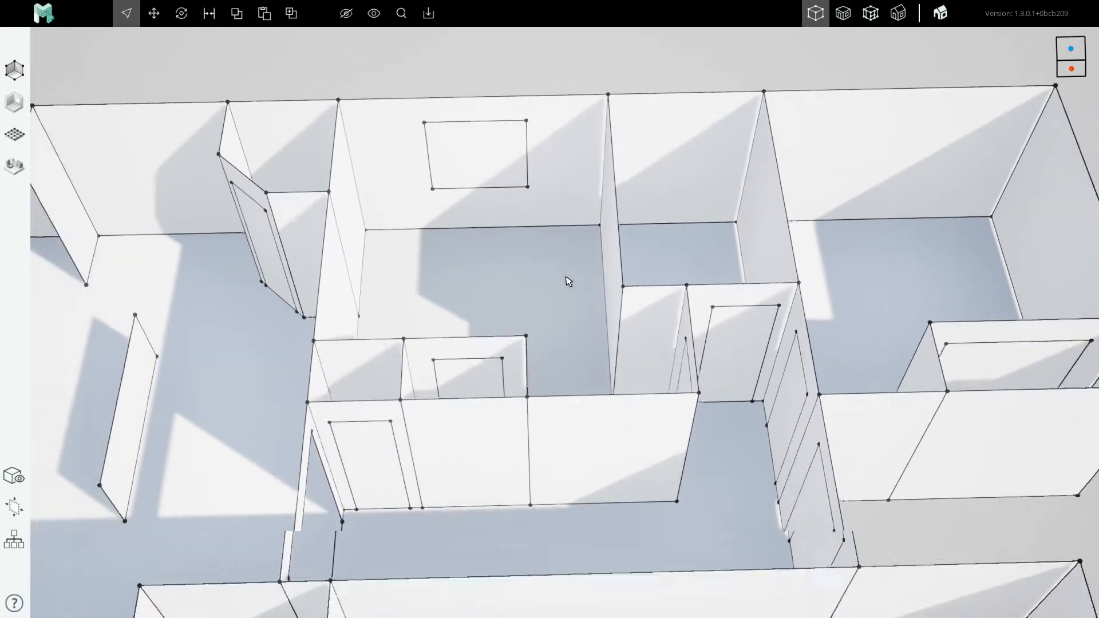
scroll(493, 198, up, 2)
middle_drag(504, 237, 505, 289)
right_drag(506, 289, 495, 290)
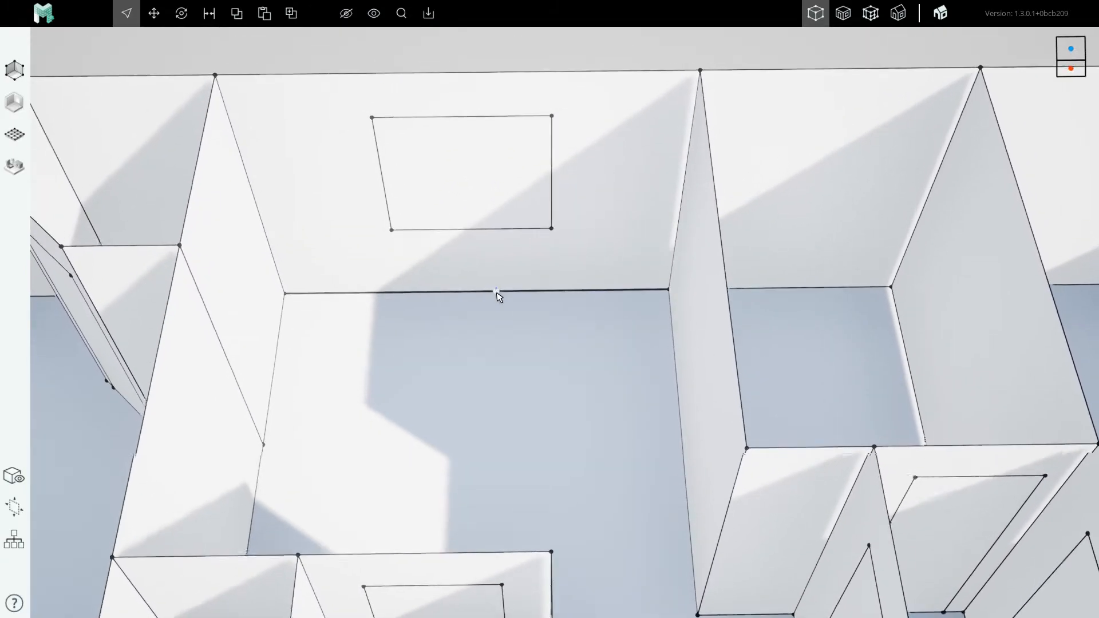
Examine the floor-plan underlay along the bathroom's exterior wall beside the bathtub for openings
middle_drag(616, 321, 332, 362)
scroll(326, 360, down, 2)
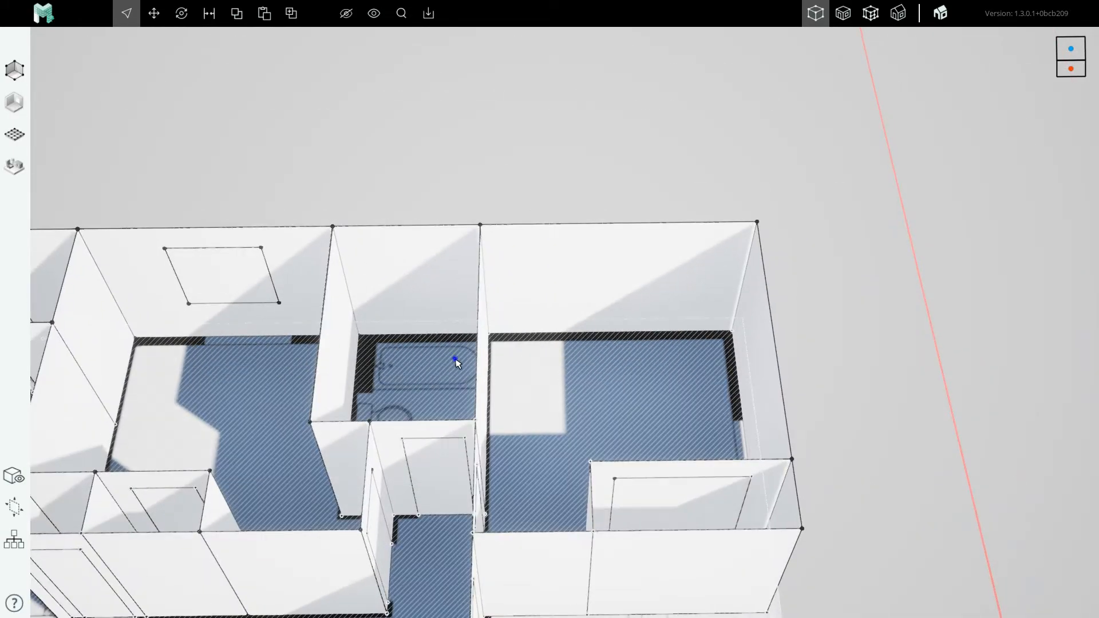
middle_drag(454, 361, 522, 331)
mouse_move(521, 330)
right_down()
mouse_move(521, 401)
mouse_move(544, 321)
right_up()
scroll(527, 284, up, 3)
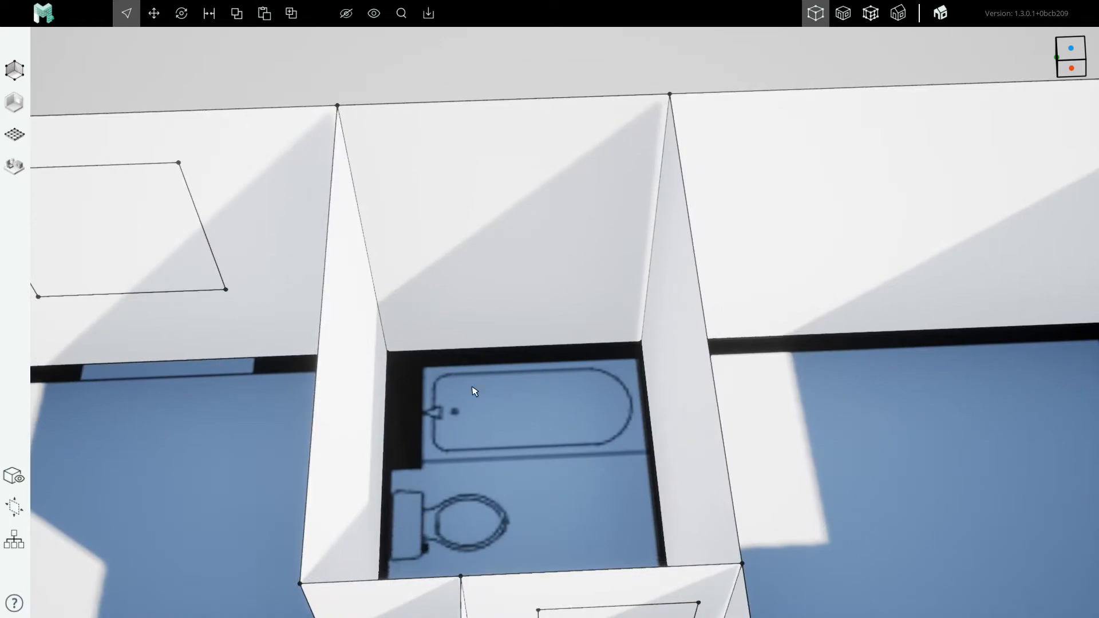
scroll(482, 247, down, 1)
scroll(482, 247, up, 1)
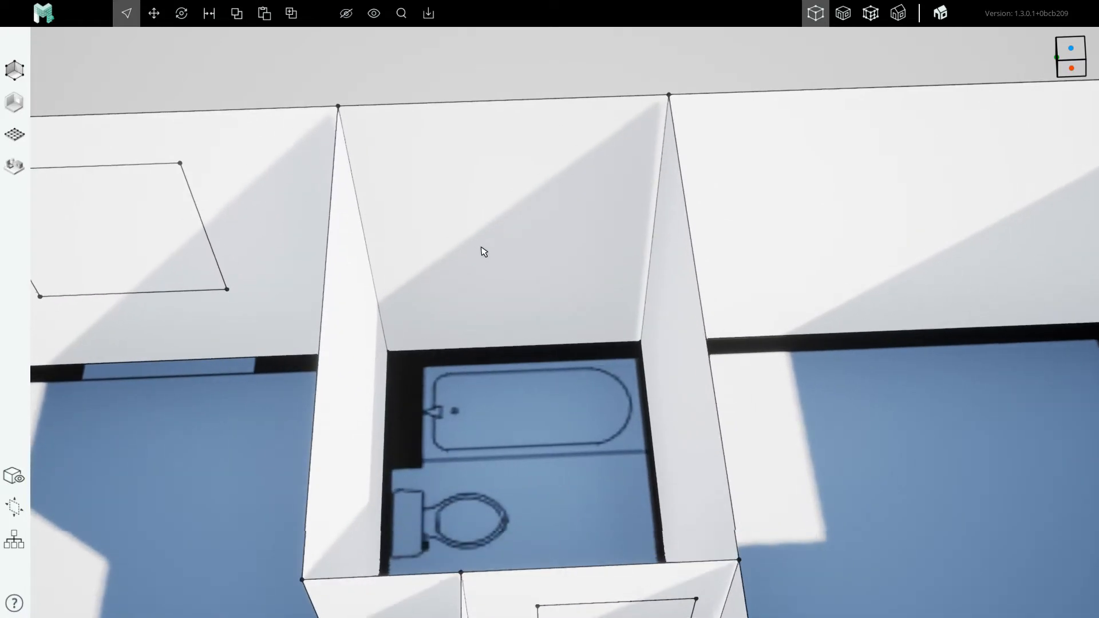
Draw full-height wall planes around the solid block at the bathtub's faucet end, following the underlay, to form a closed chase
key(l)
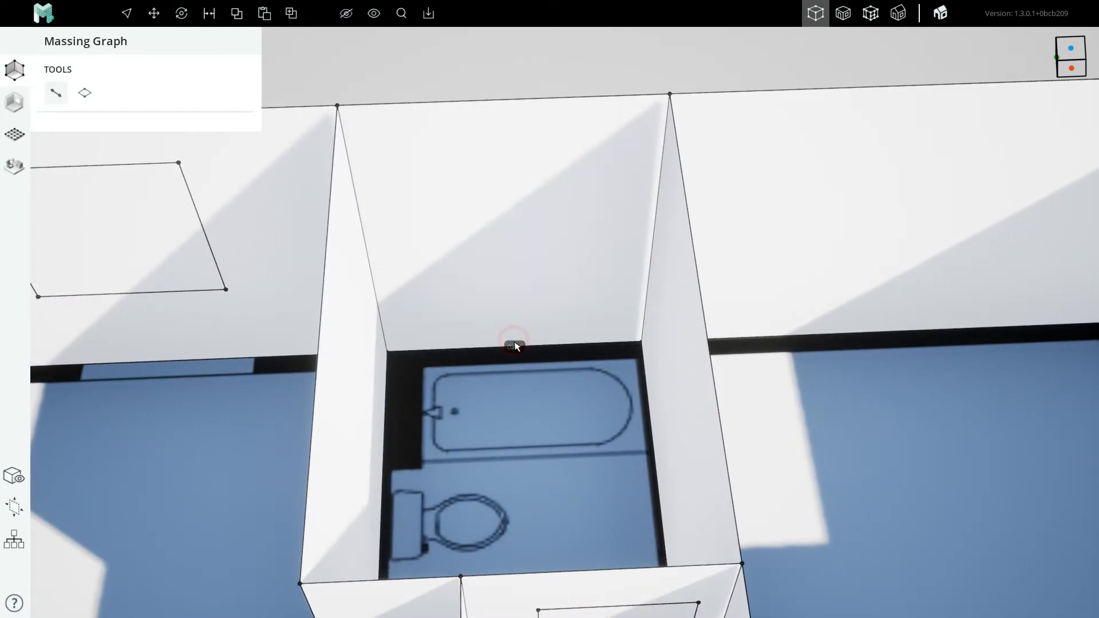
right_drag(448, 412, 527, 343)
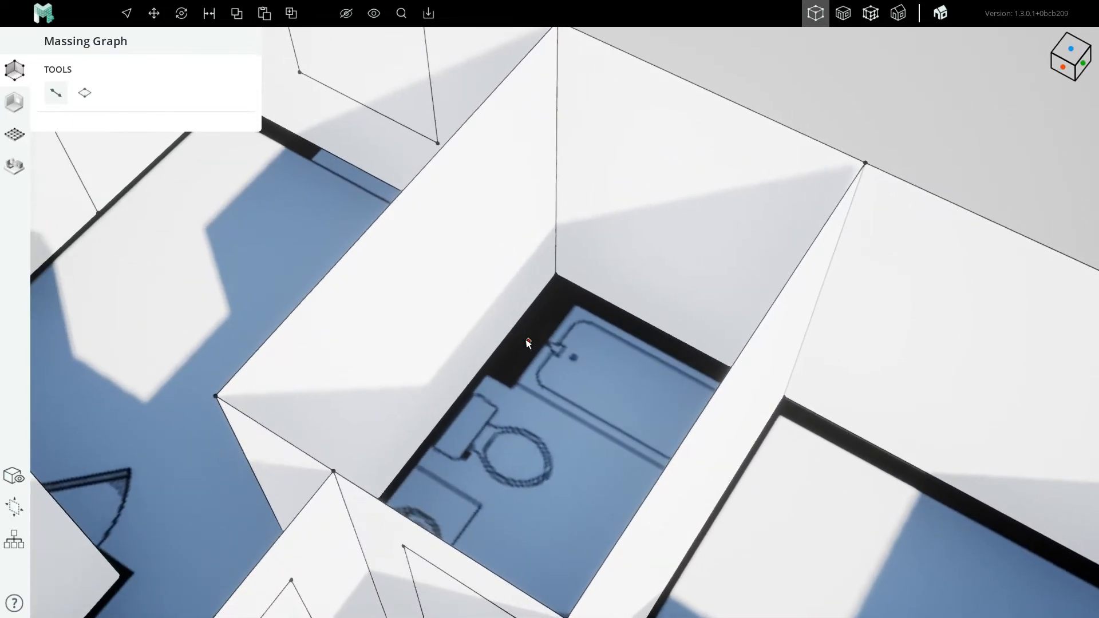
click(556, 257)
click(584, 272)
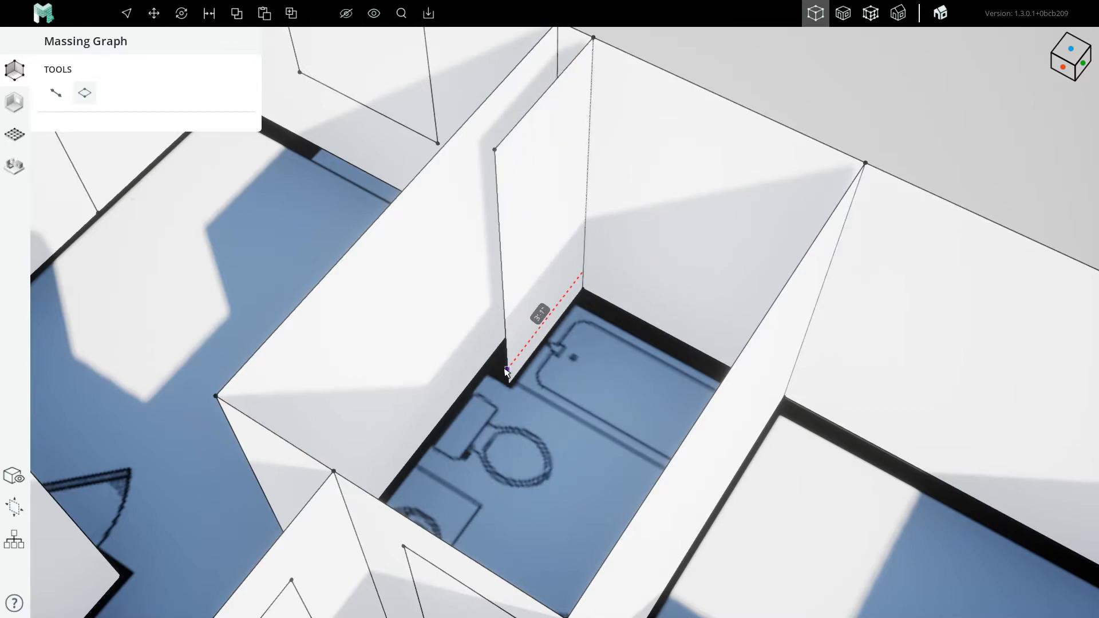
click(511, 364)
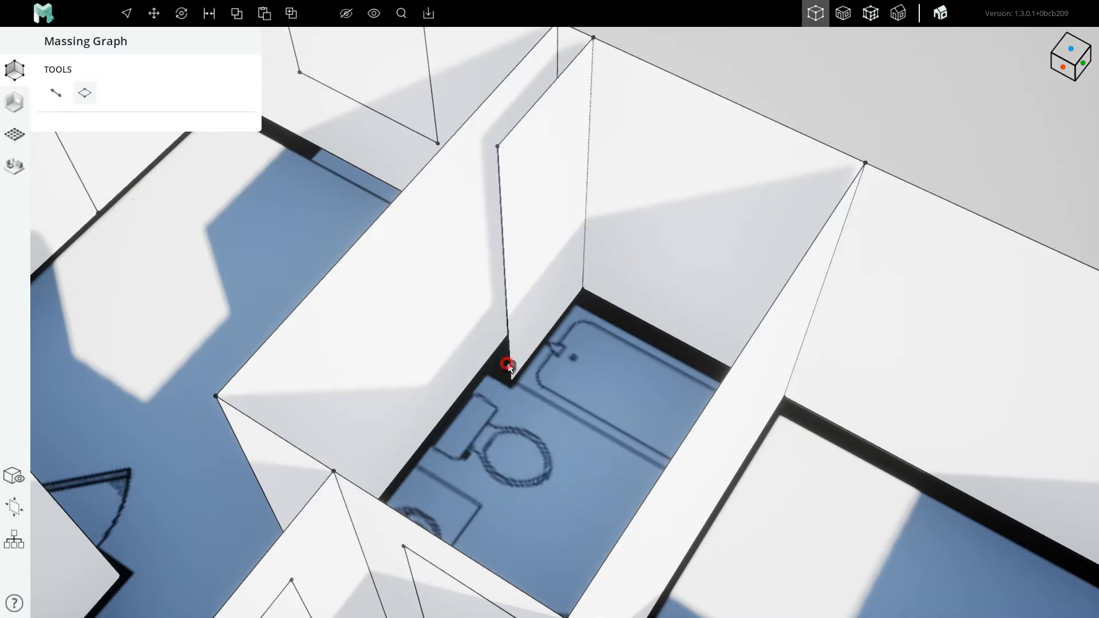
click(436, 356)
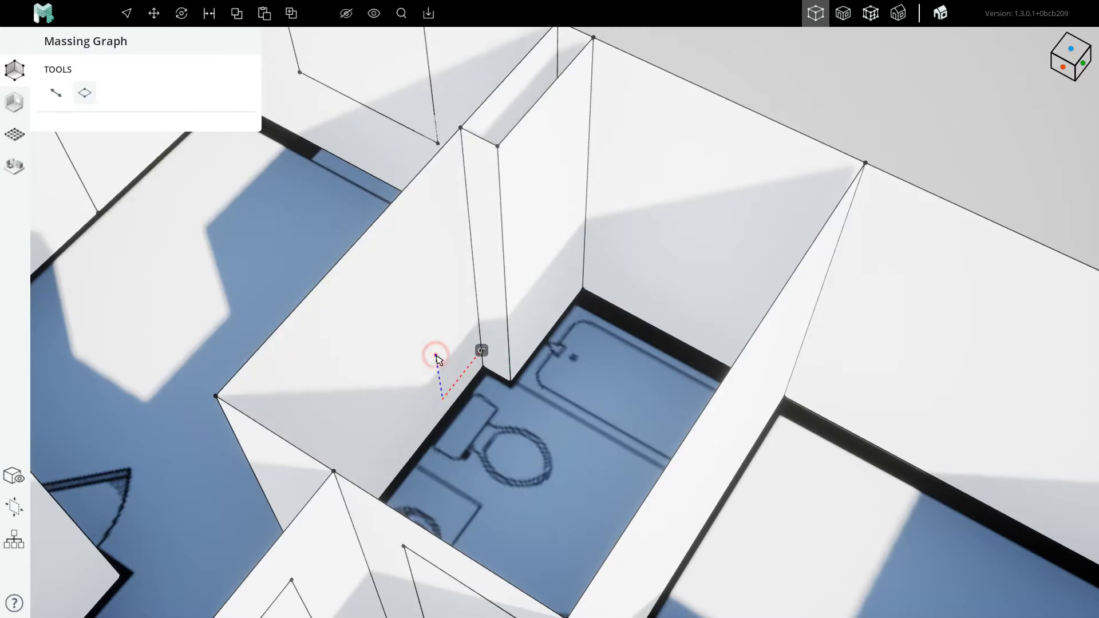
scroll(471, 333, down, 3)
key(Escape)
Draw a vertical guide edge from the midpoint of the bathroom's exterior wall base up to the window sill height
mouse_move(540, 309)
right_down()
mouse_move(589, 277)
mouse_move(499, 312)
mouse_move(241, 309)
mouse_move(546, 306)
right_up()
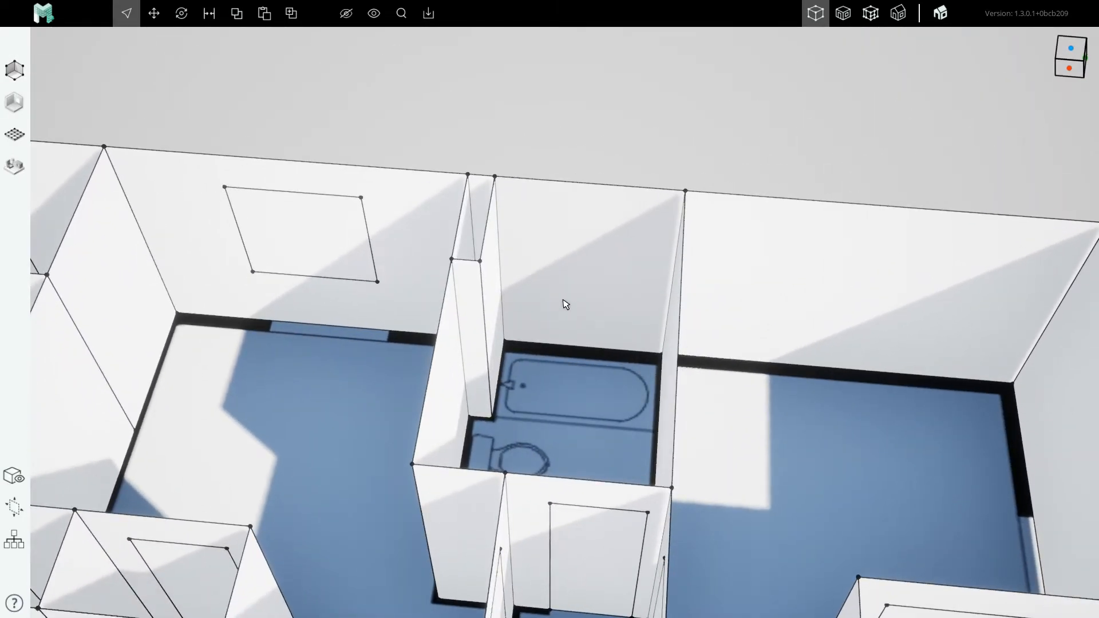
key(l)
scroll(597, 298, up, 3)
click(580, 365)
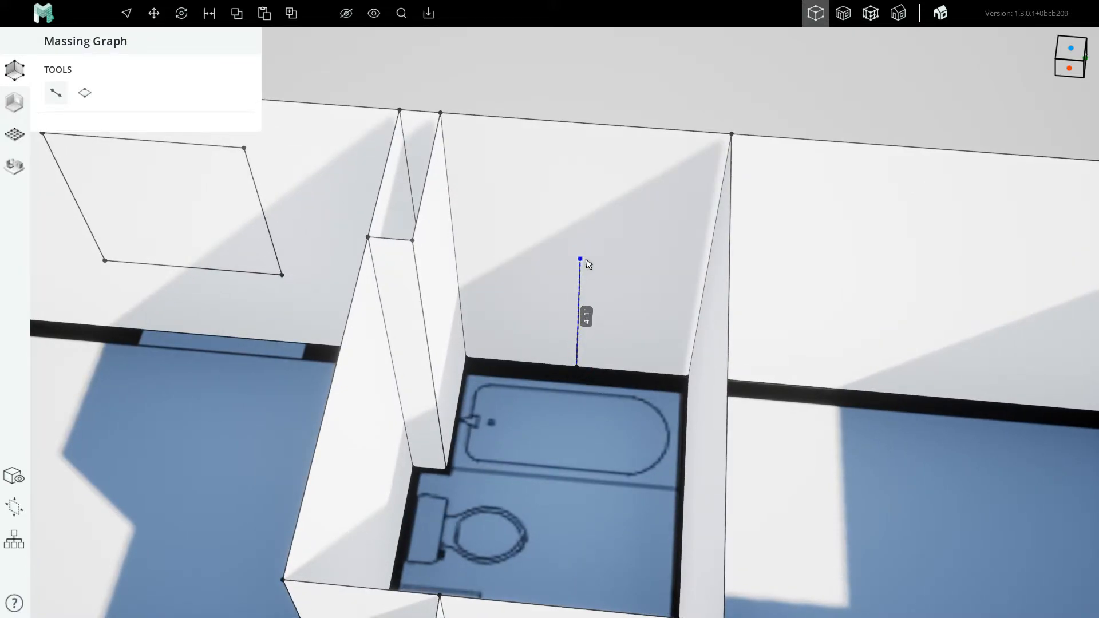
click(581, 230)
Draw a rectangular window outline about 4'-0" wide on the bathroom's exterior wall, centred on the guide's top vertex
click(483, 222)
click(478, 165)
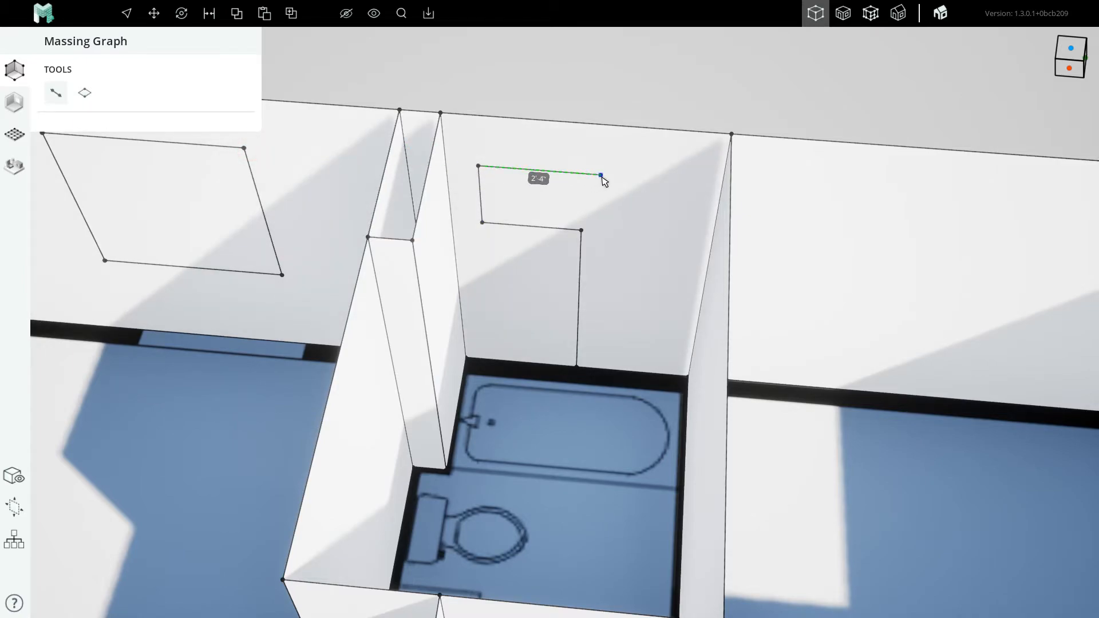
click(688, 182)
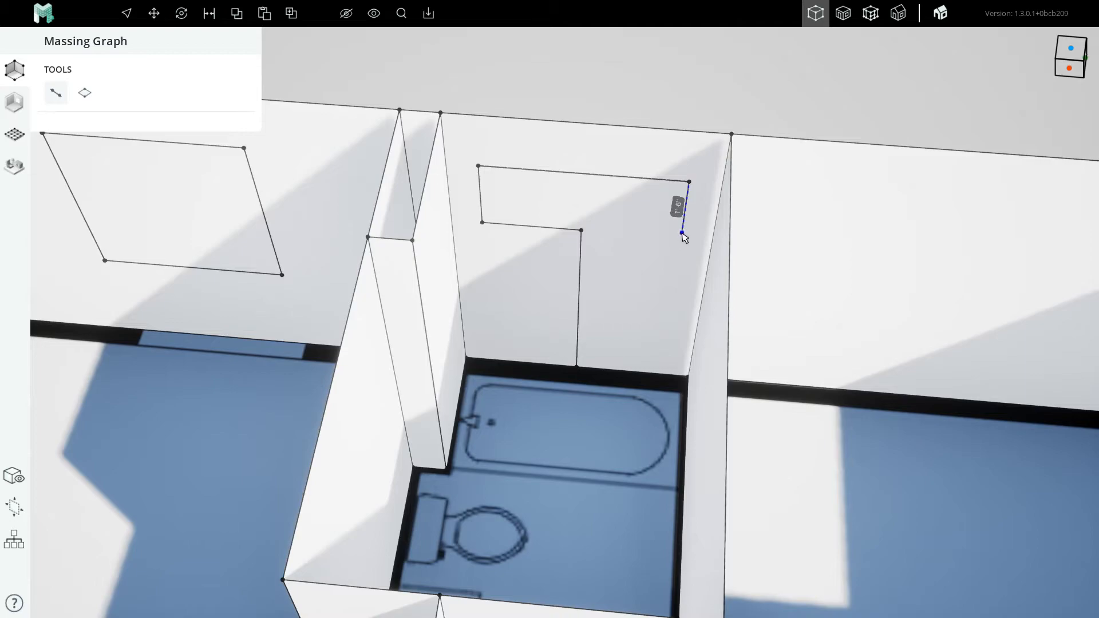
click(580, 228)
click(581, 230)
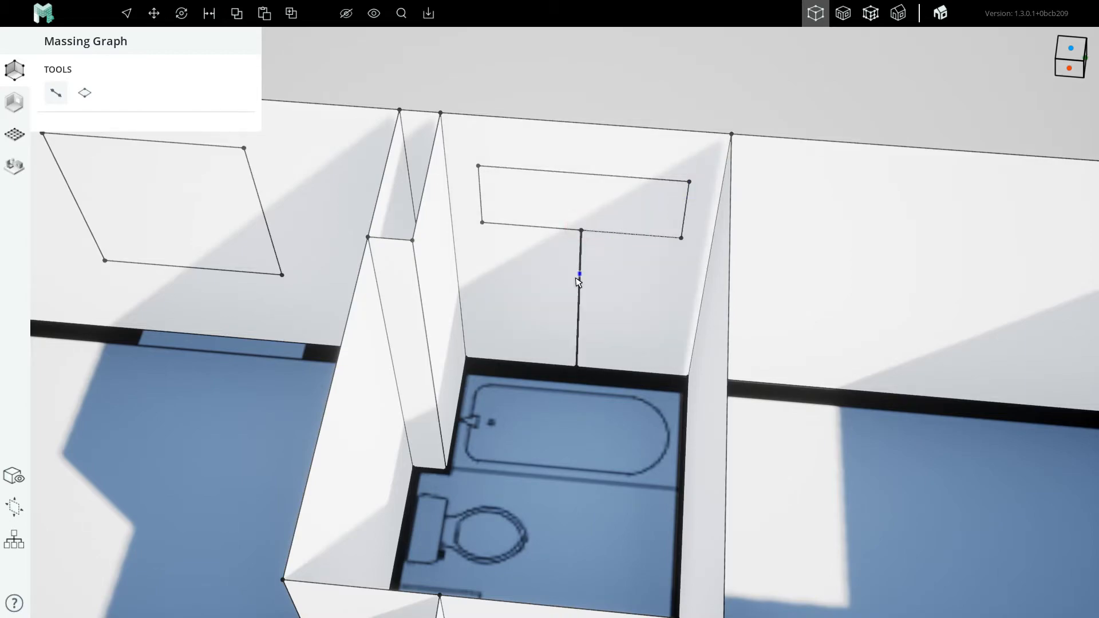
Delete the vertical guide edge below the bathroom window together with its top and base vertices
key(Escape)
click(575, 285)
key(Delete)
click(581, 230)
key(Delete)
click(576, 367)
key(Delete)
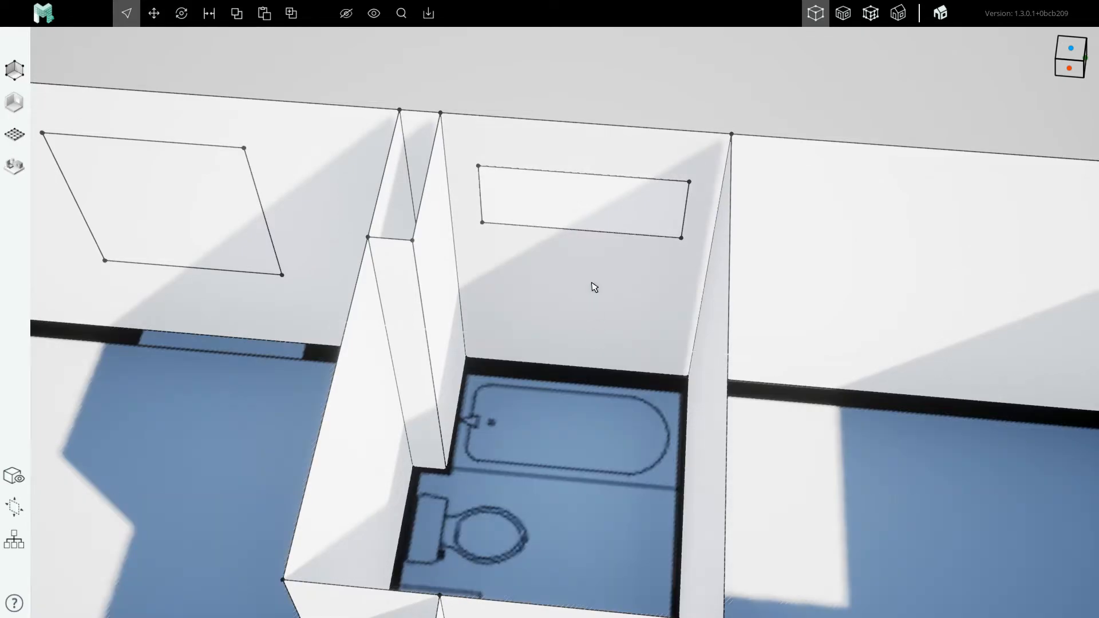
Move the bathroom window's side edge nearest the chase inward so the window is 3'-6" wide
scroll(632, 262, up, 2)
middle_drag(587, 249, 639, 212)
click(704, 183)
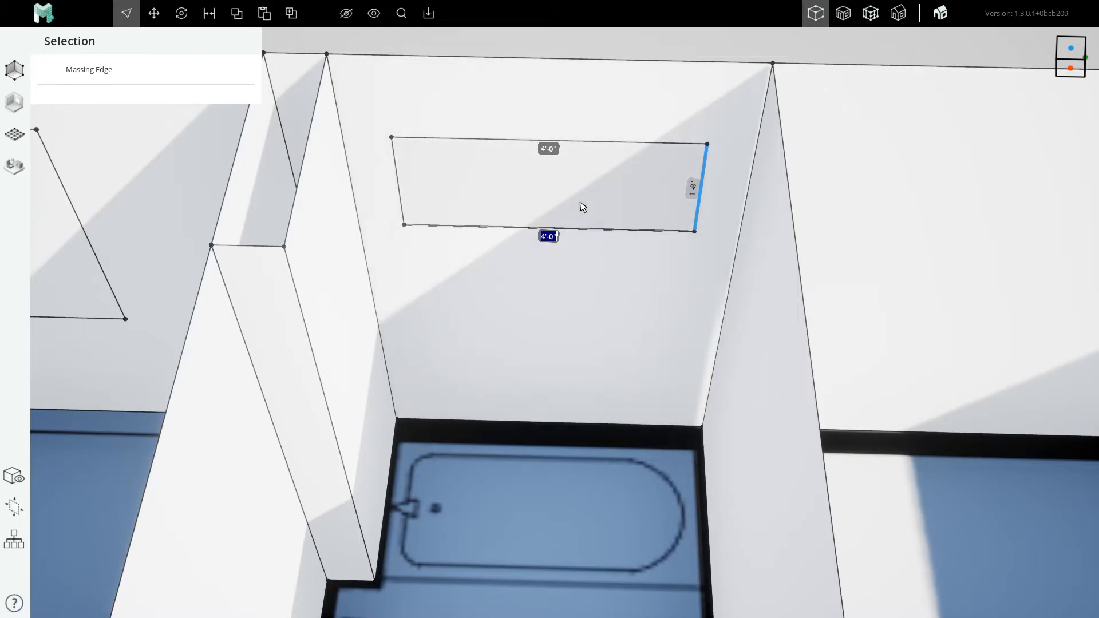
click(629, 207)
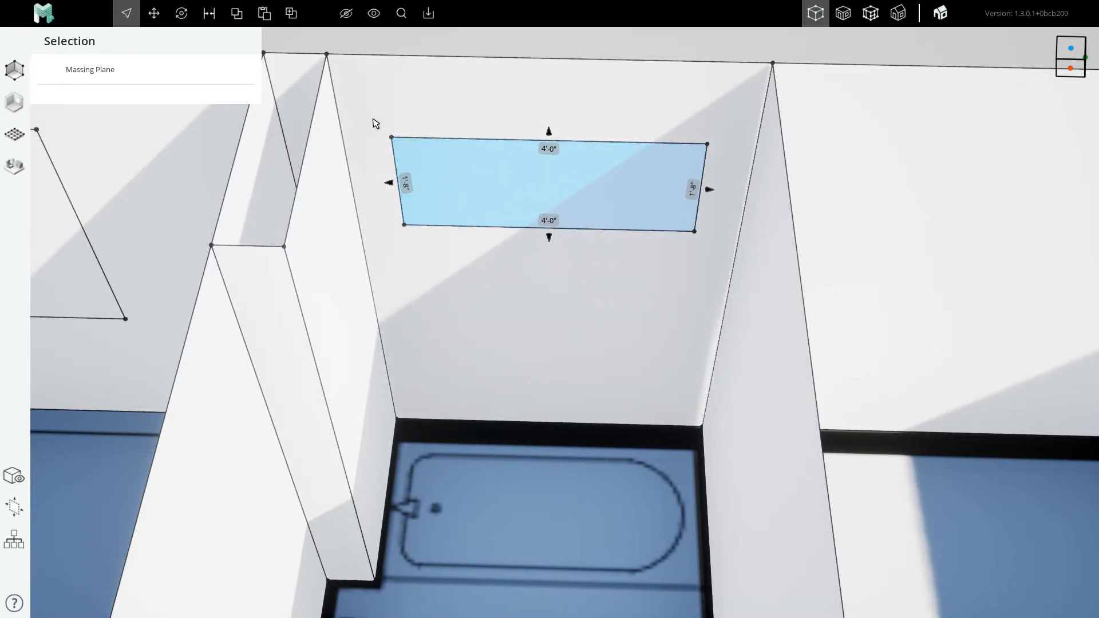
drag(372, 119, 454, 275)
click(154, 14)
click(372, 111)
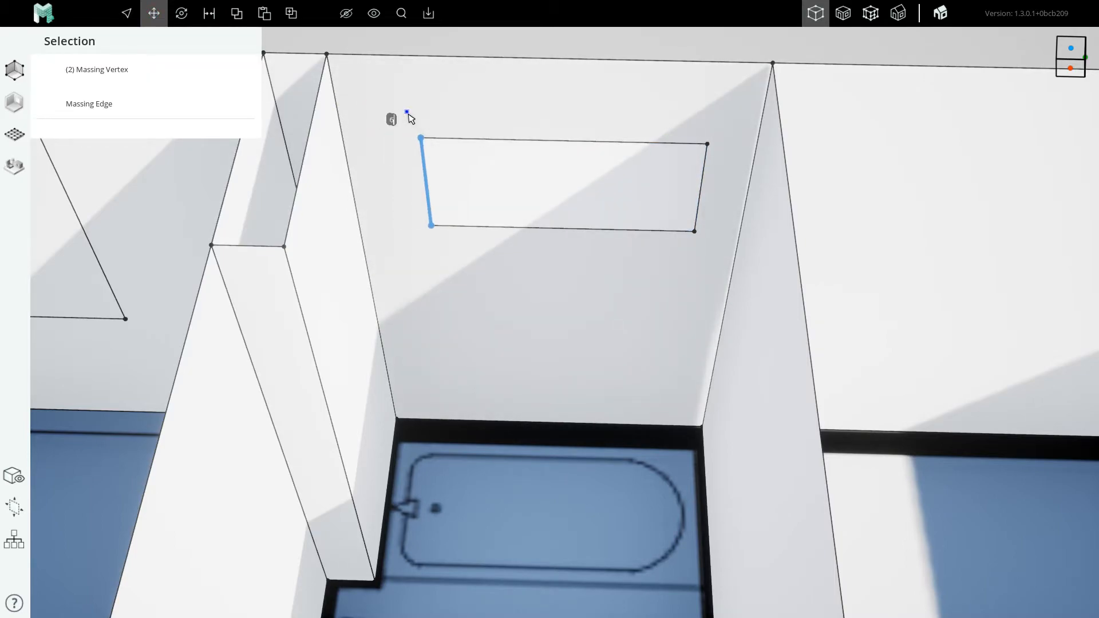
click(431, 135)
key(Escape)
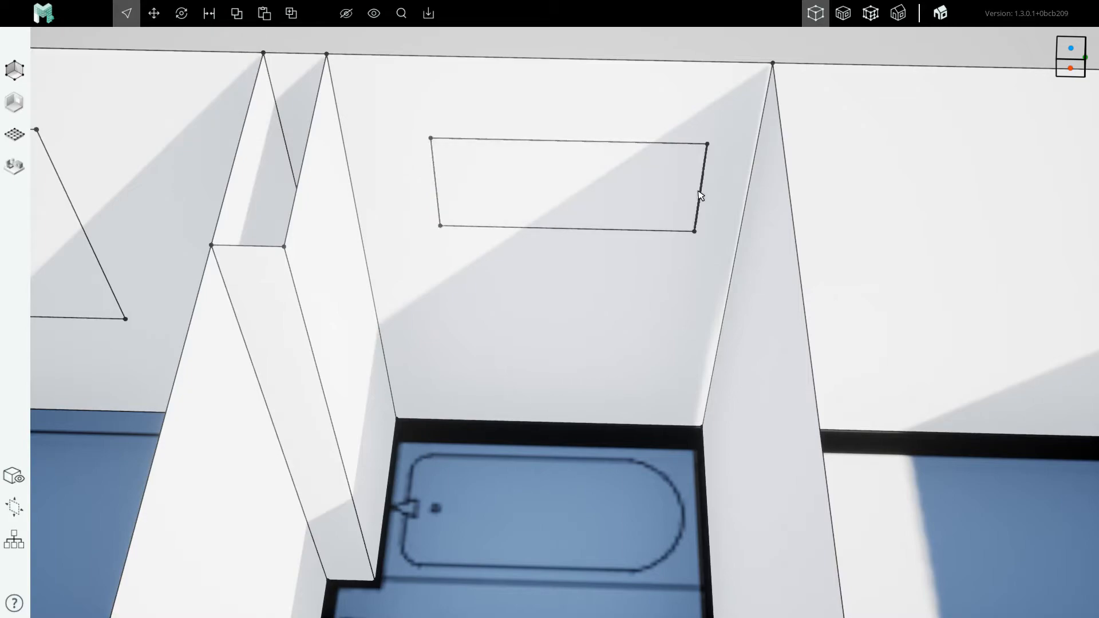
Set the bathroom window's width to 3'-0" from its side edge farthest from the chase
click(696, 190)
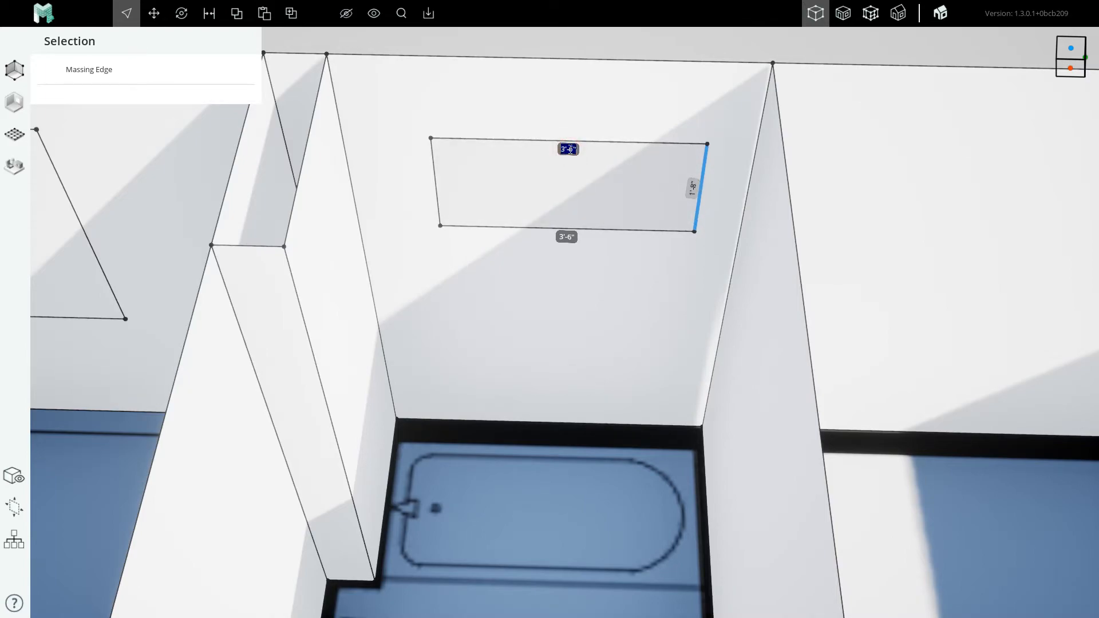
key(Return)
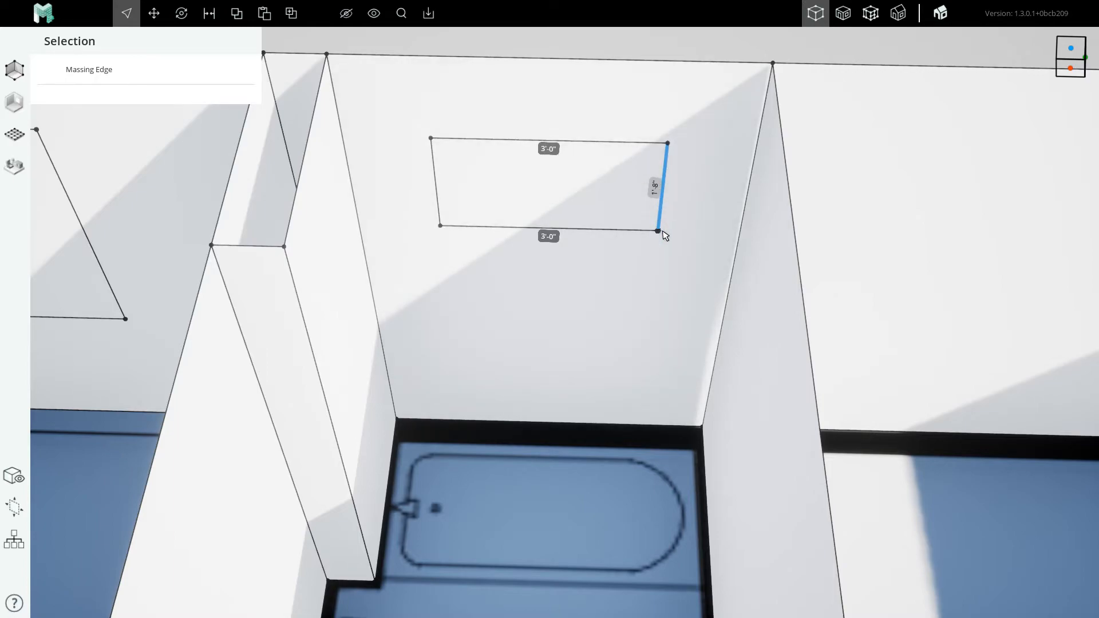
click(545, 193)
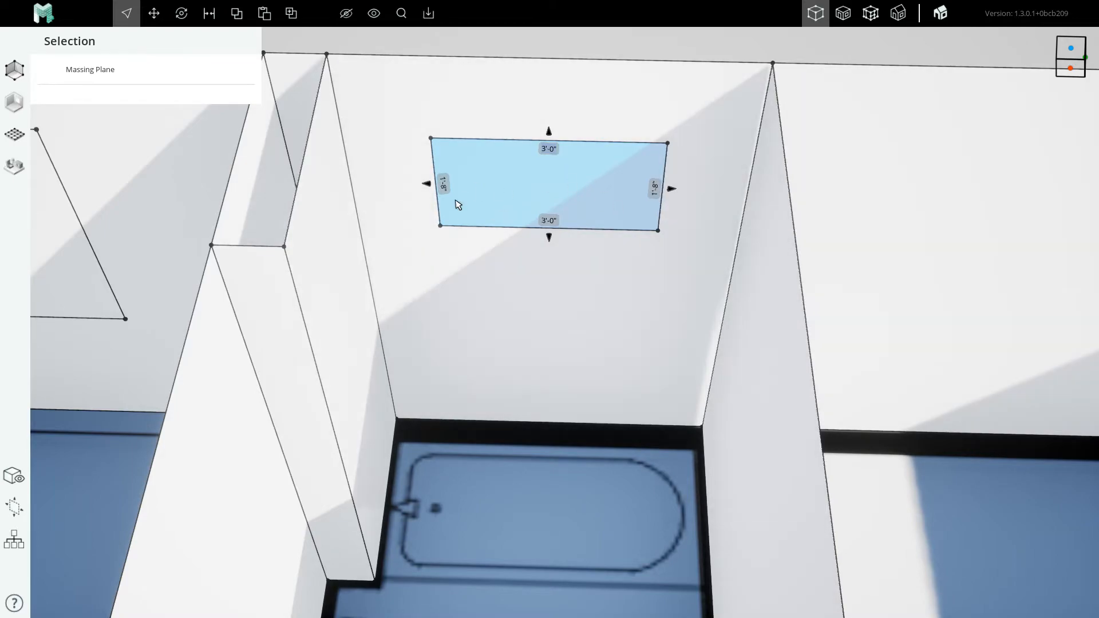
click(662, 169)
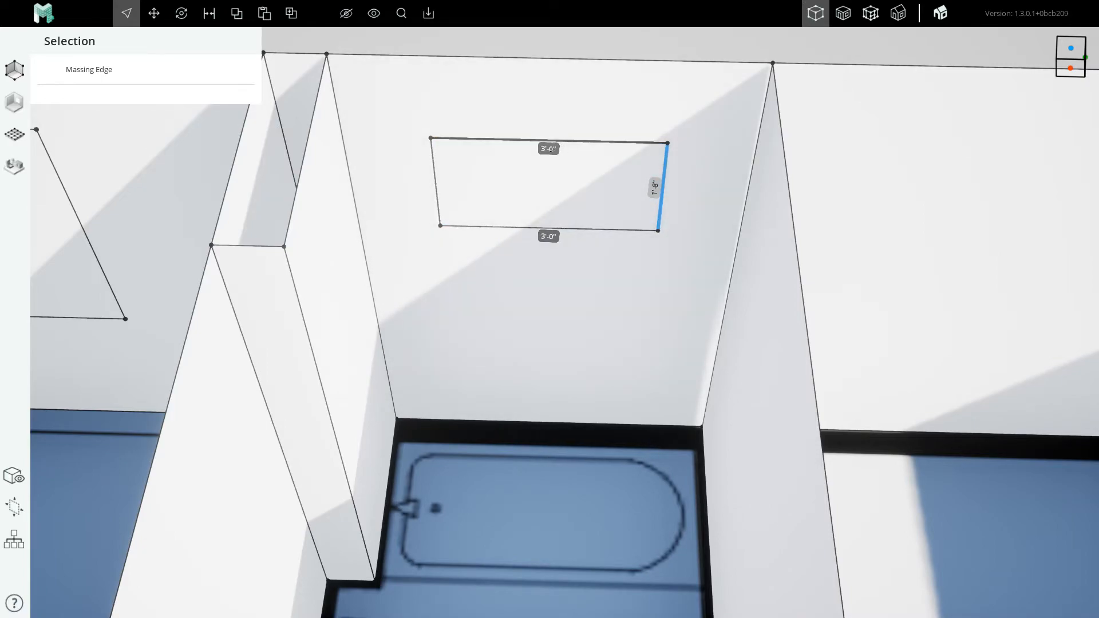
scroll(525, 183, down, 3)
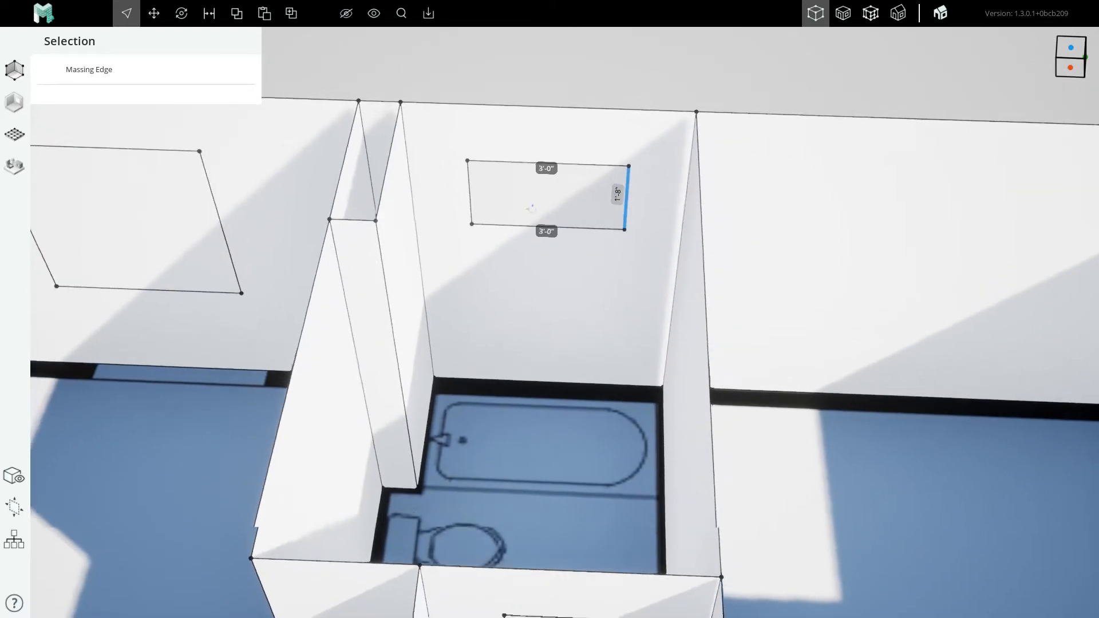
scroll(529, 204, down, 2)
click(548, 144)
scroll(473, 221, down, 2)
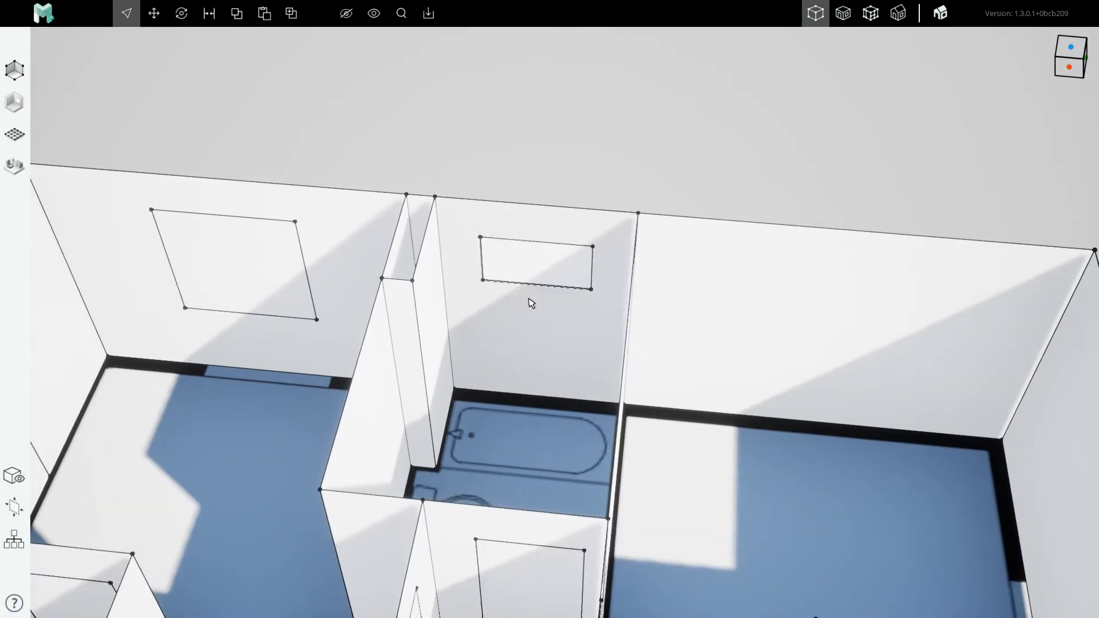
Mark the two ends of the window gap, 4'-0" apart, along the base of the exterior wall in the room beside the bathroom
middle_drag(568, 358, 459, 301)
right_drag(458, 302, 503, 309)
right_drag(770, 444, 552, 328)
middle_drag(618, 234, 546, 338)
right_drag(562, 323, 566, 326)
scroll(594, 216, up, 3)
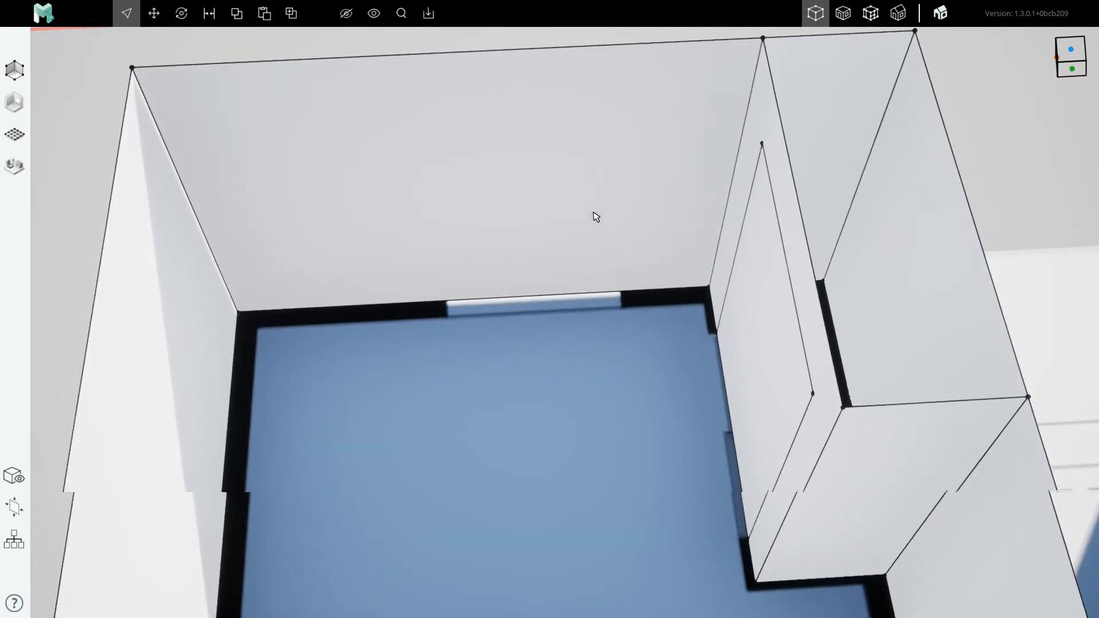
key(l)
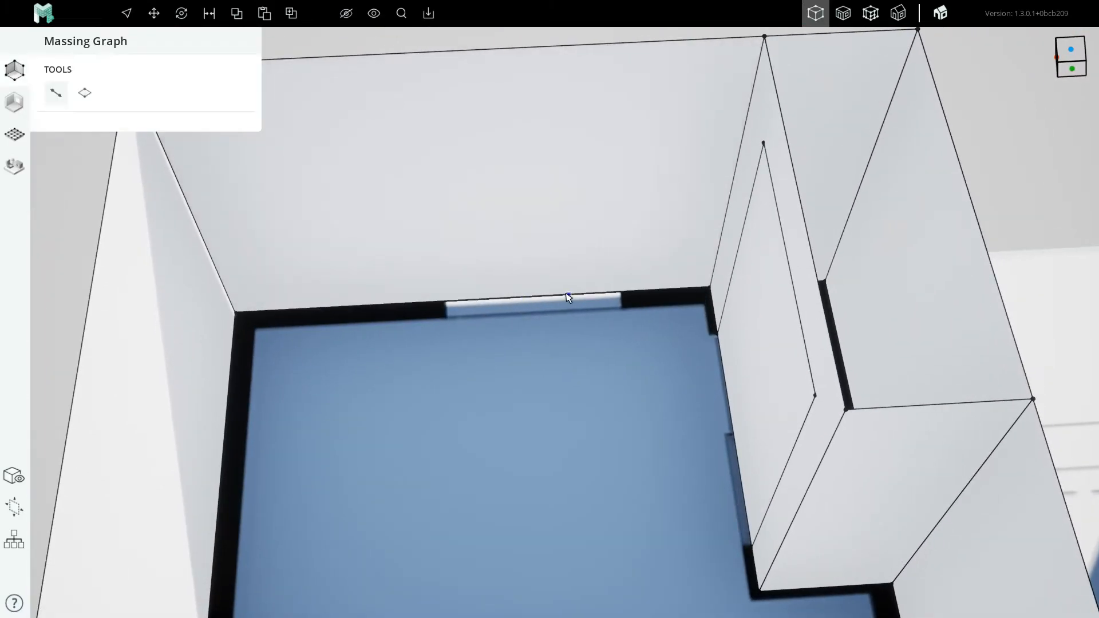
click(704, 291)
click(623, 293)
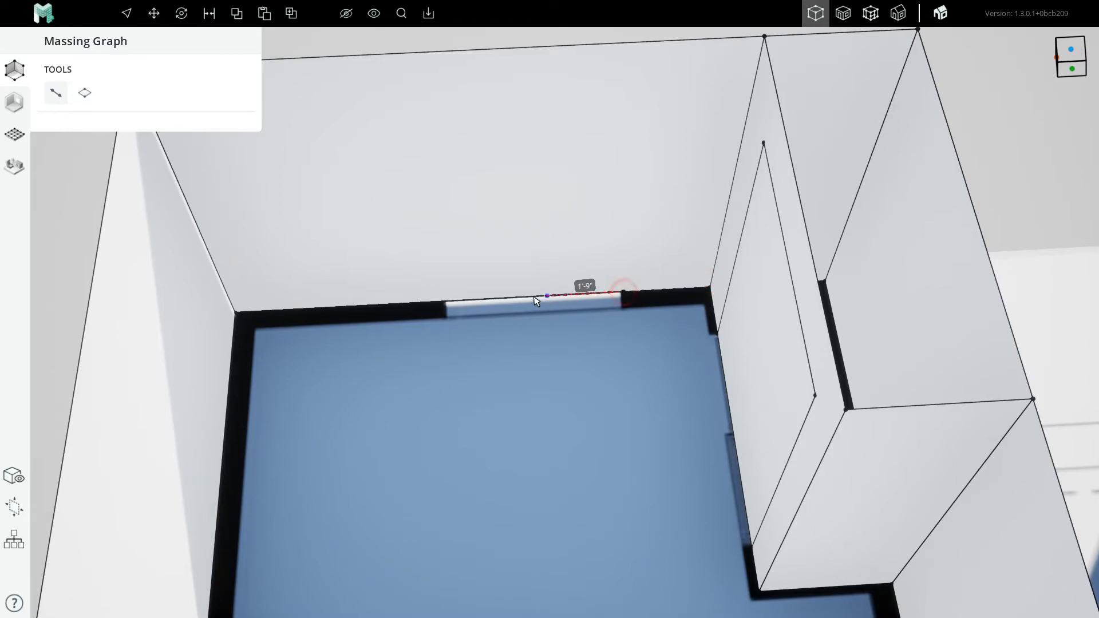
click(448, 301)
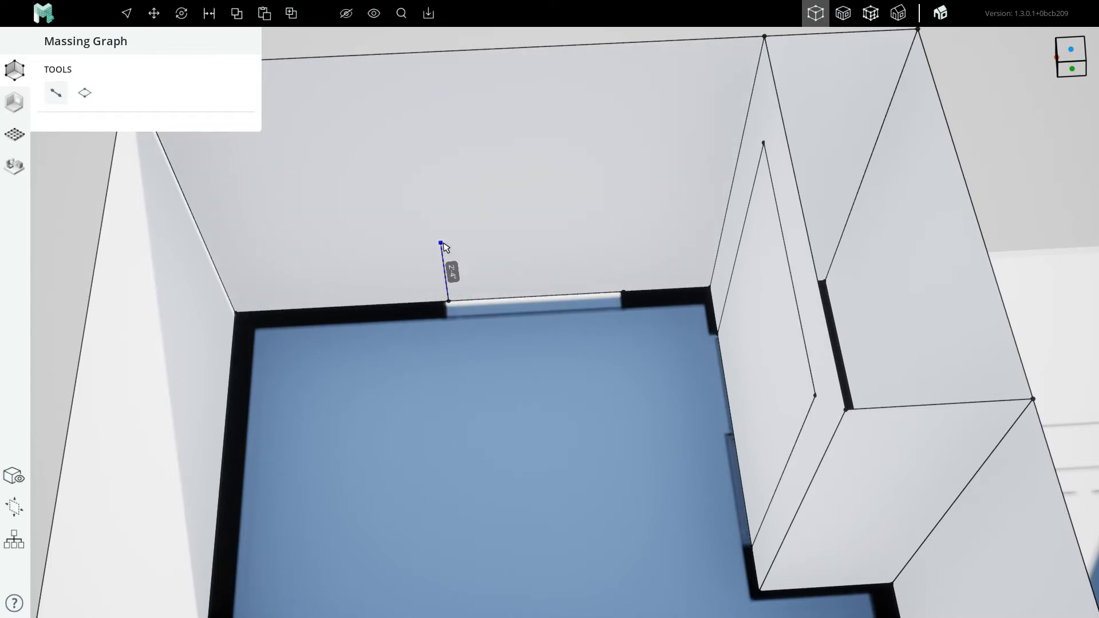
Draw a 2'-8" vertical guide from the marked gap end and a window outline 4'-0" high with a 4'-0" wide sill from its top
click(439, 233)
click(422, 105)
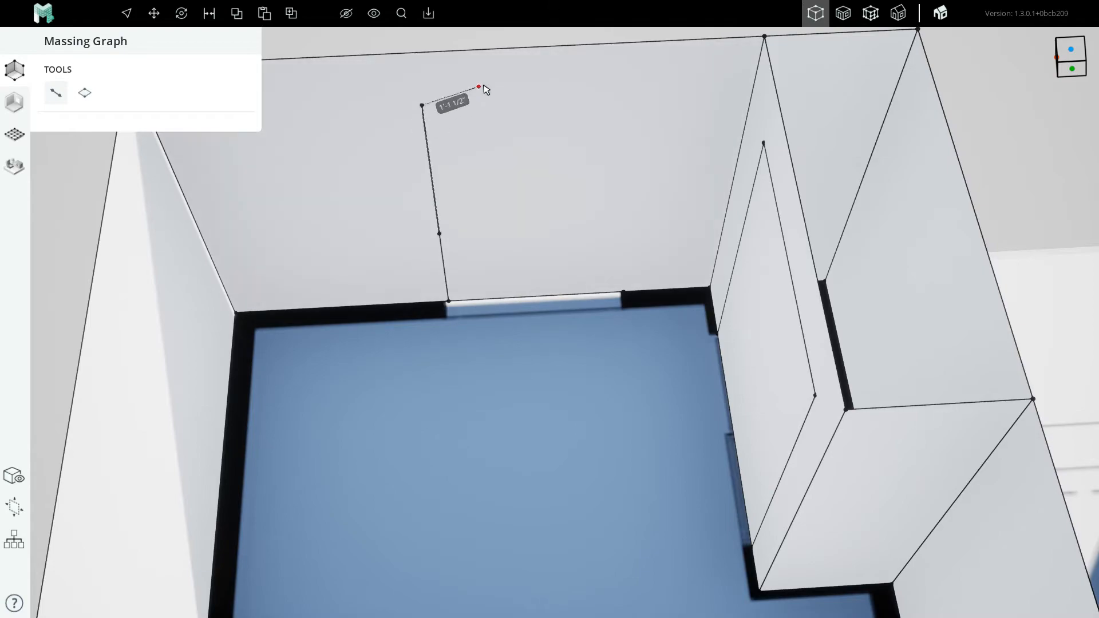
click(625, 300)
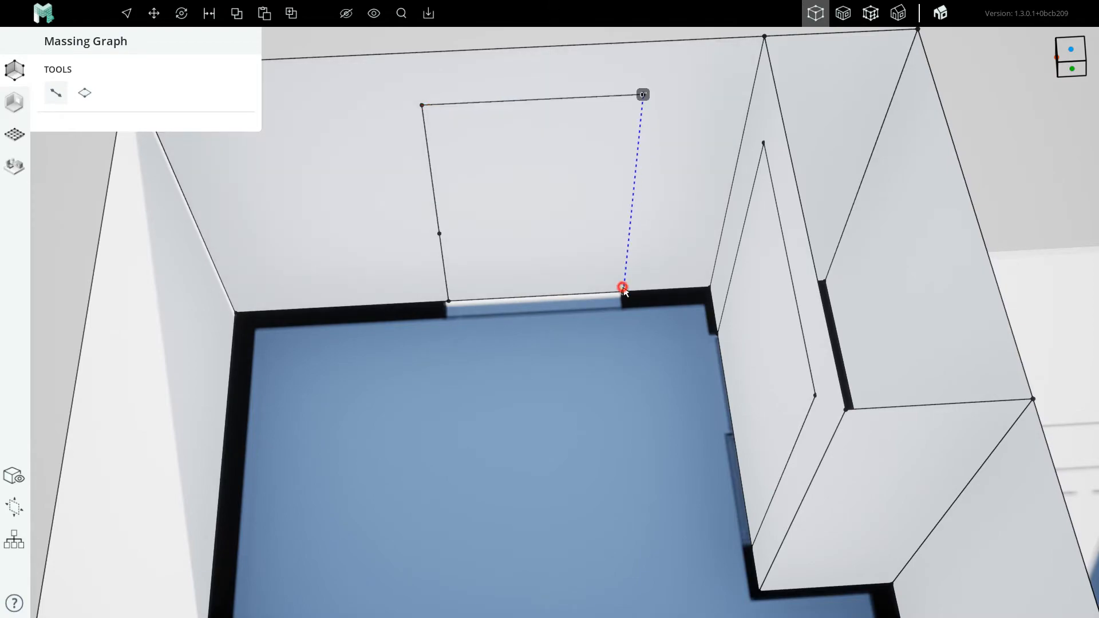
click(631, 218)
click(439, 233)
key(Escape)
Delete the vertical guide edge below that window and the two marker vertices at the wall's base
click(441, 268)
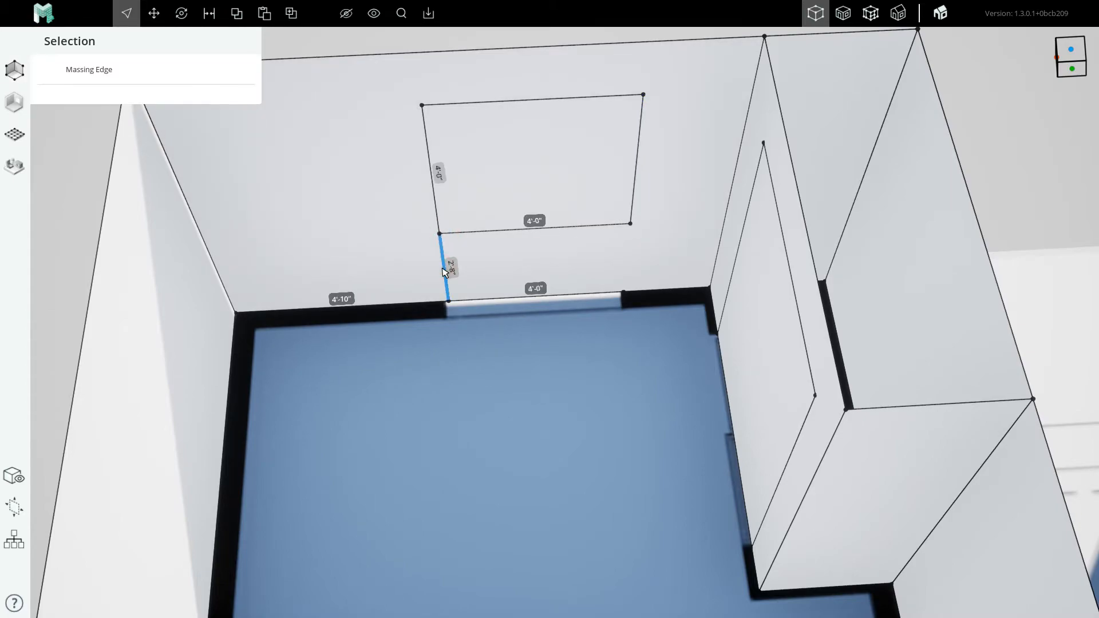
key(Delete)
drag(424, 292, 461, 318)
key(Delete)
drag(605, 279, 646, 320)
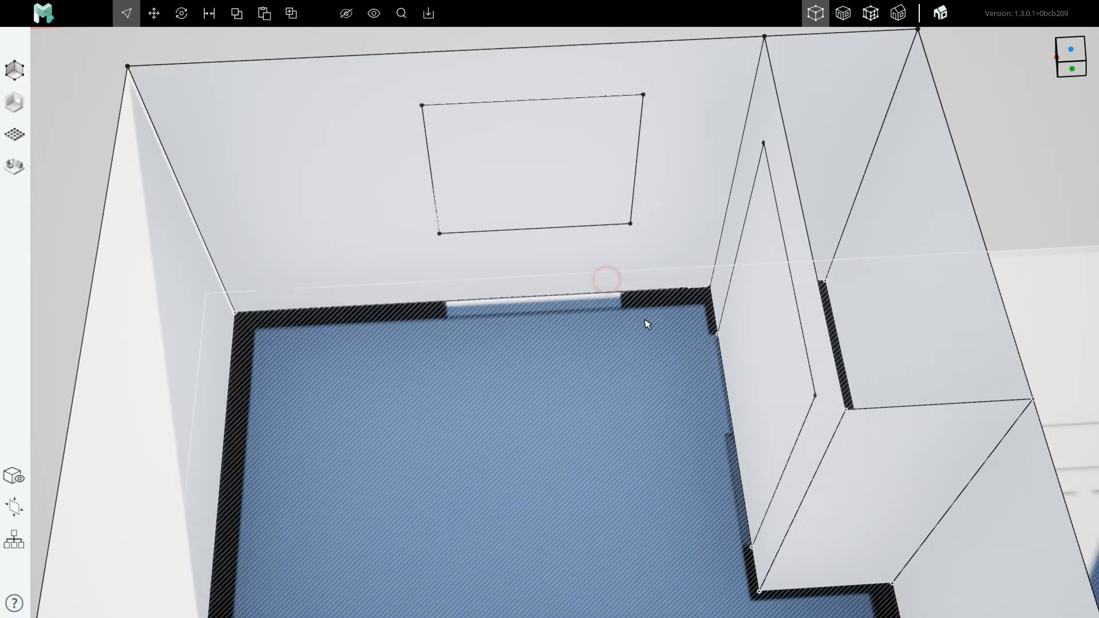
On the exterior wall with the corner door outline, draw a 2'-8" vertical guide from the window gap's end nearest the door
scroll(314, 255, down, 8)
scroll(558, 377, up, 3)
right_drag(565, 393, 795, 392)
middle_drag(549, 327, 478, 444)
scroll(451, 234, up, 6)
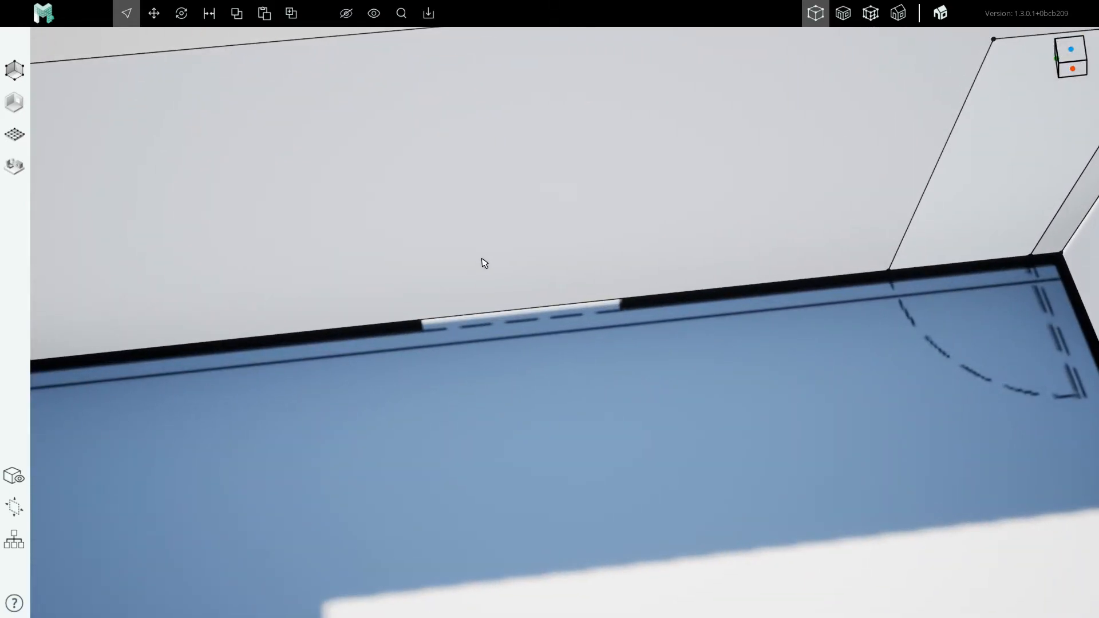
key(l)
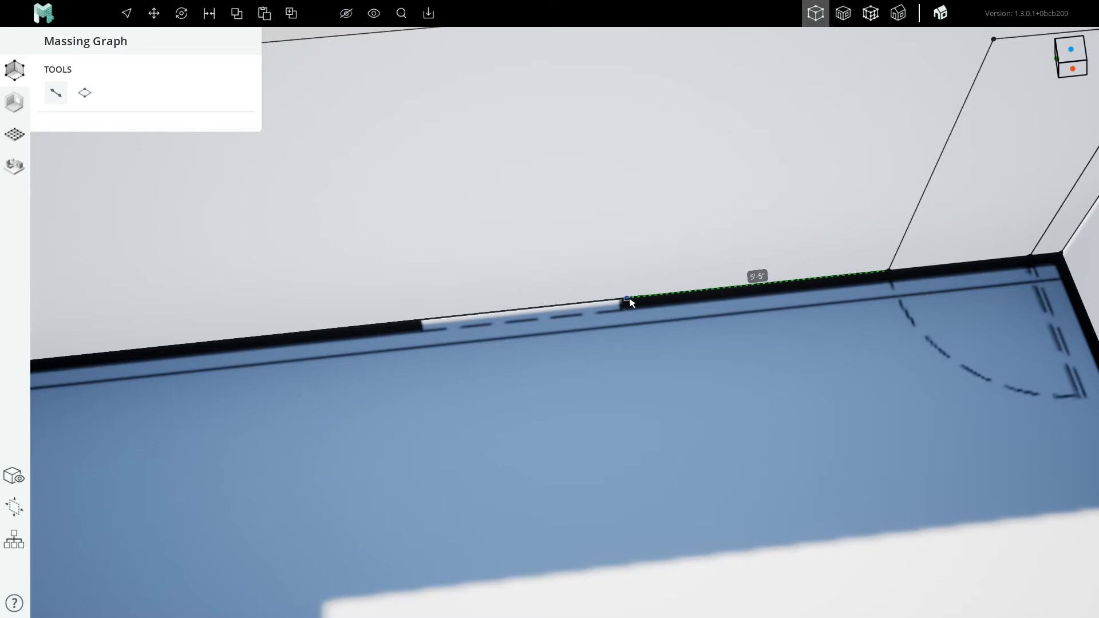
click(623, 299)
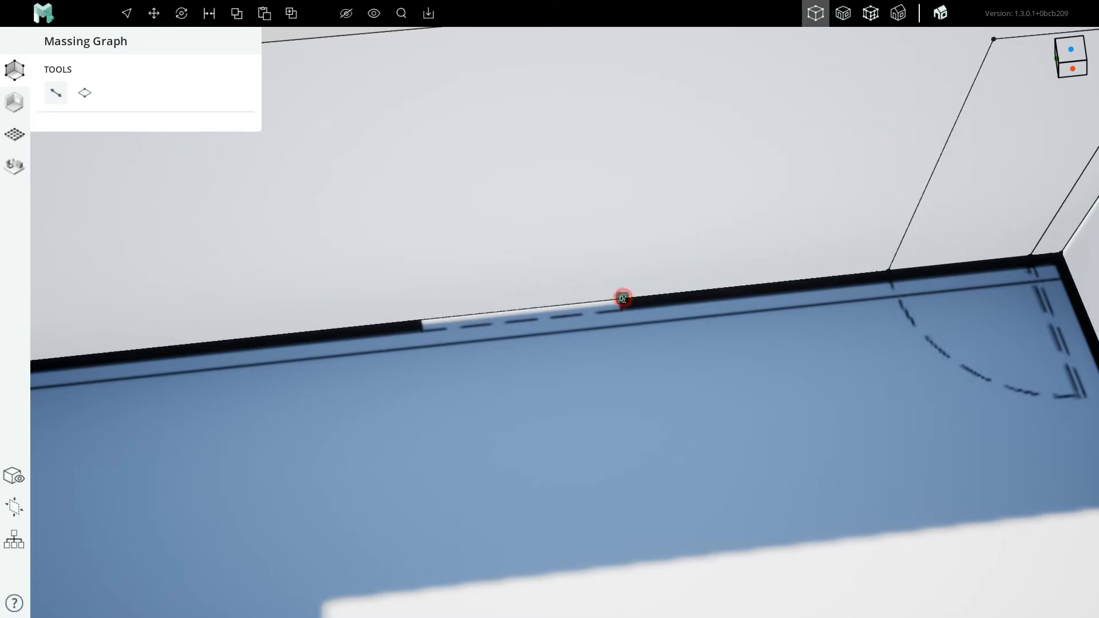
scroll(621, 297, down, 2)
right_drag(619, 296, 597, 272)
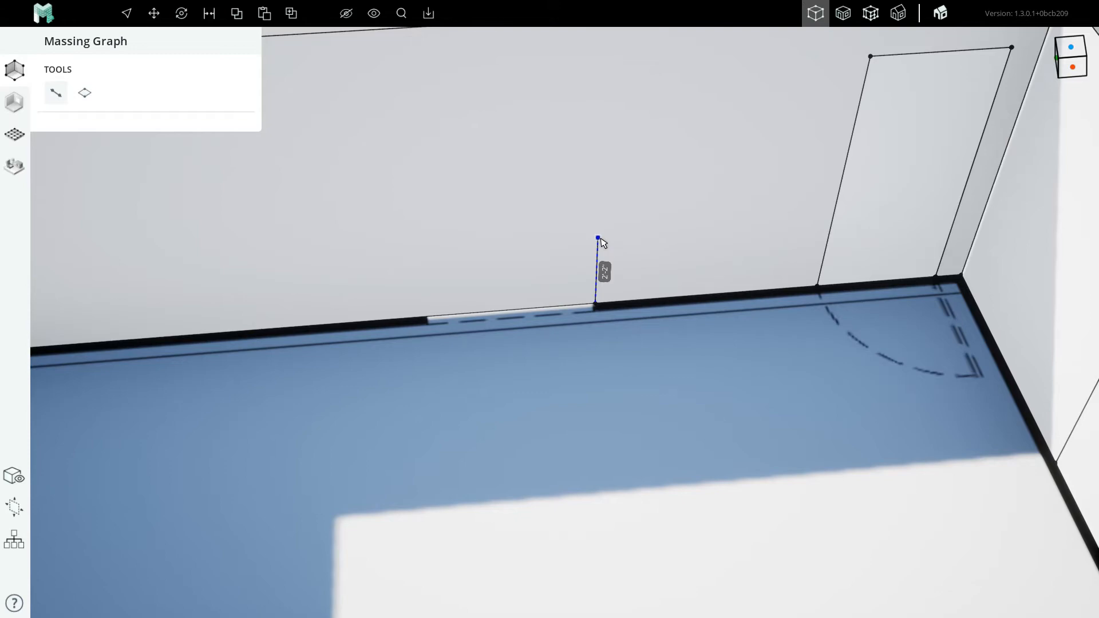
key(Return)
key(Escape)
Mark the gap's other end 4'-0" along the base and draw a 4'-0" high window outline with a 4'-0" sill from the guide's top
click(595, 304)
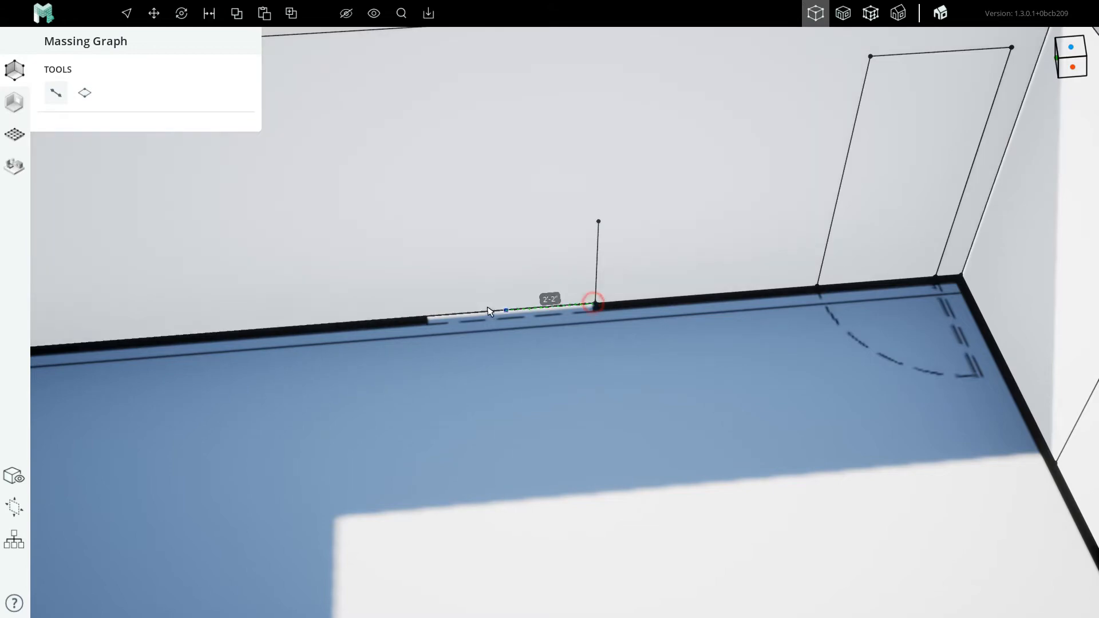
click(430, 316)
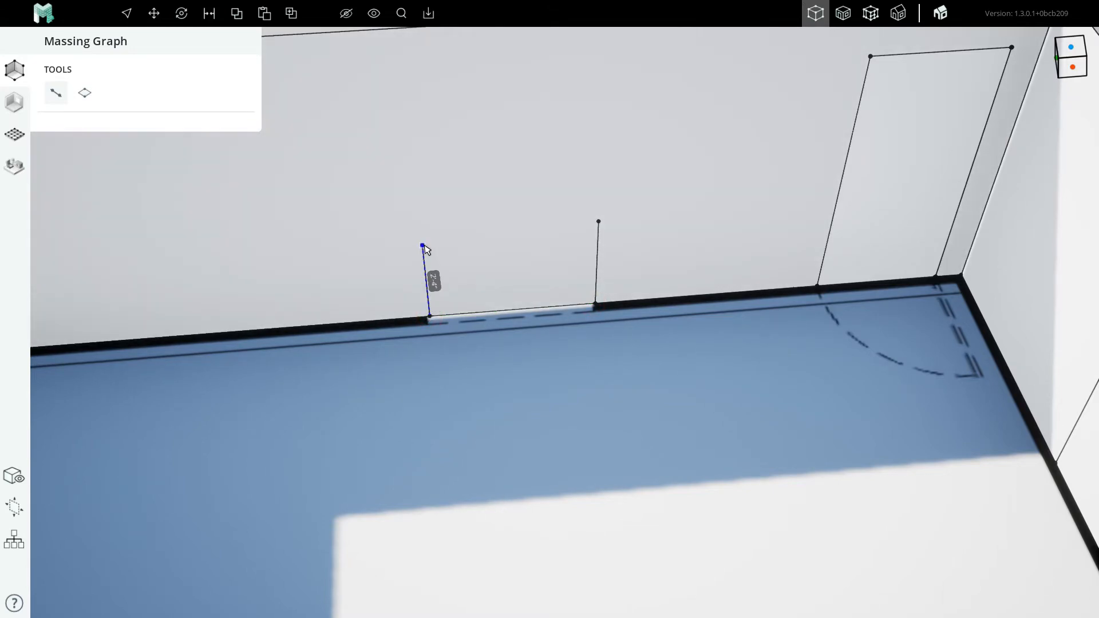
key(Escape)
click(598, 221)
click(421, 233)
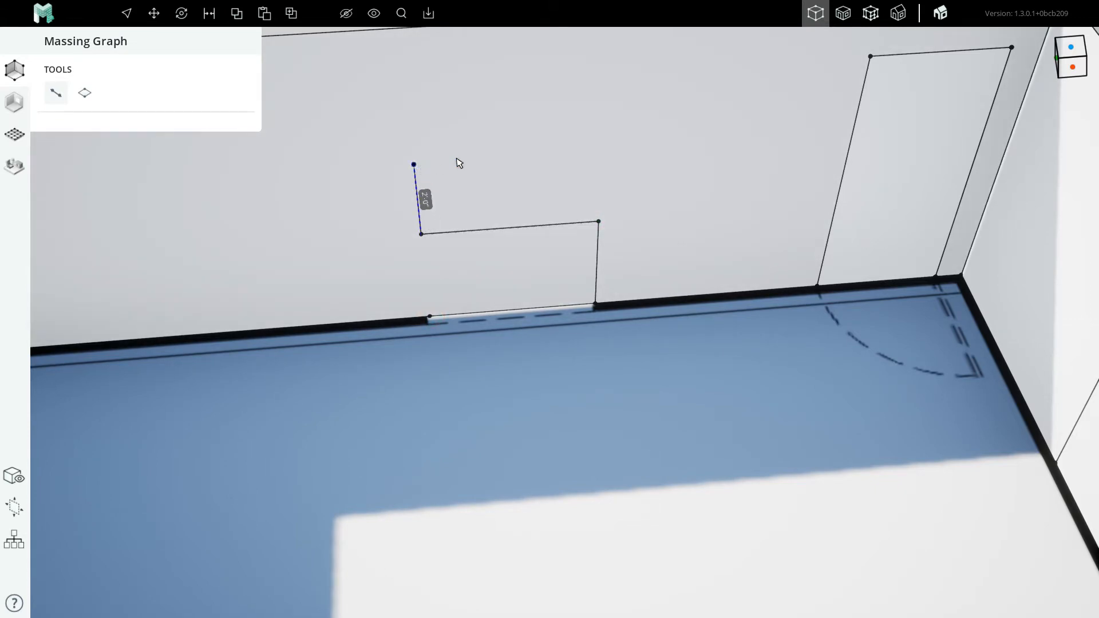
click(870, 65)
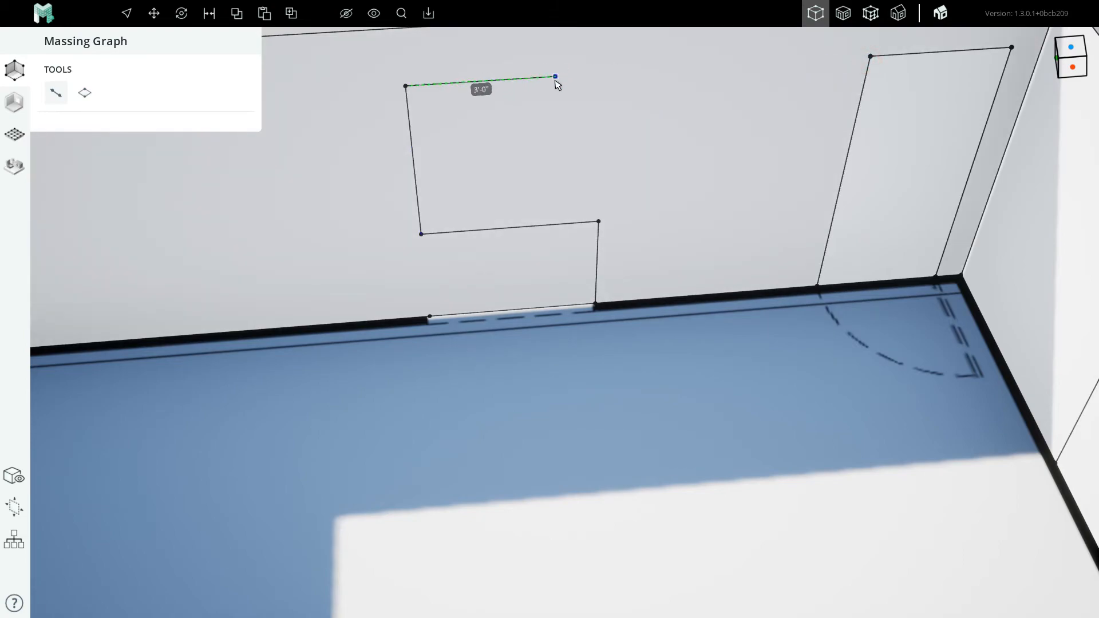
click(604, 73)
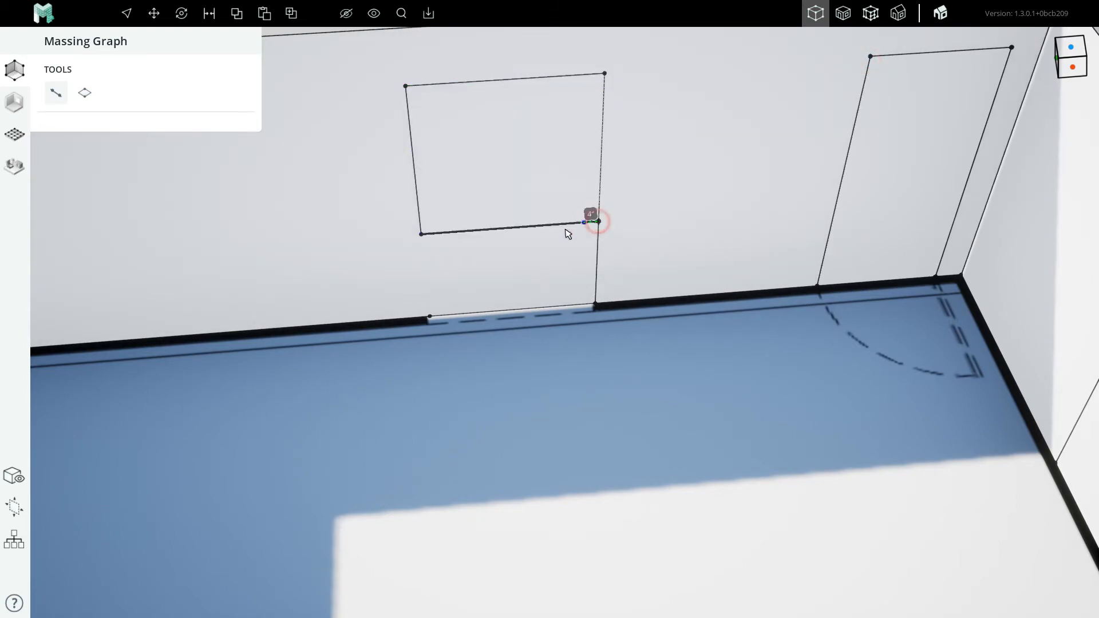
click(598, 221)
Delete the vertical guide edge under the new window and both marker vertices at the base of the wall
click(595, 262)
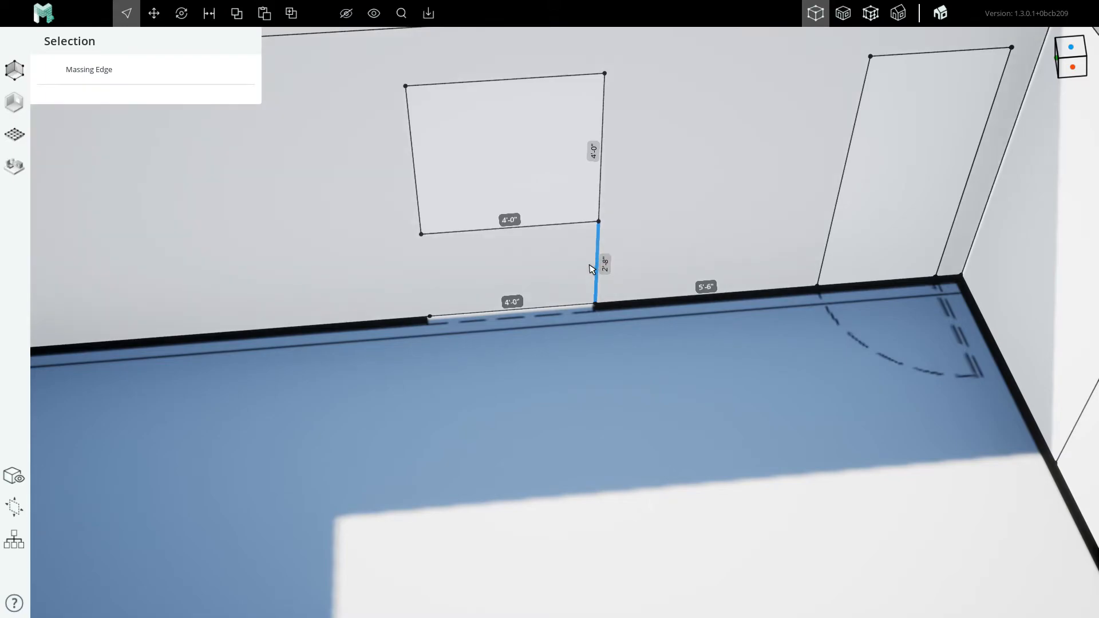
key(Delete)
drag(581, 272, 616, 324)
key(Delete)
drag(403, 285, 453, 336)
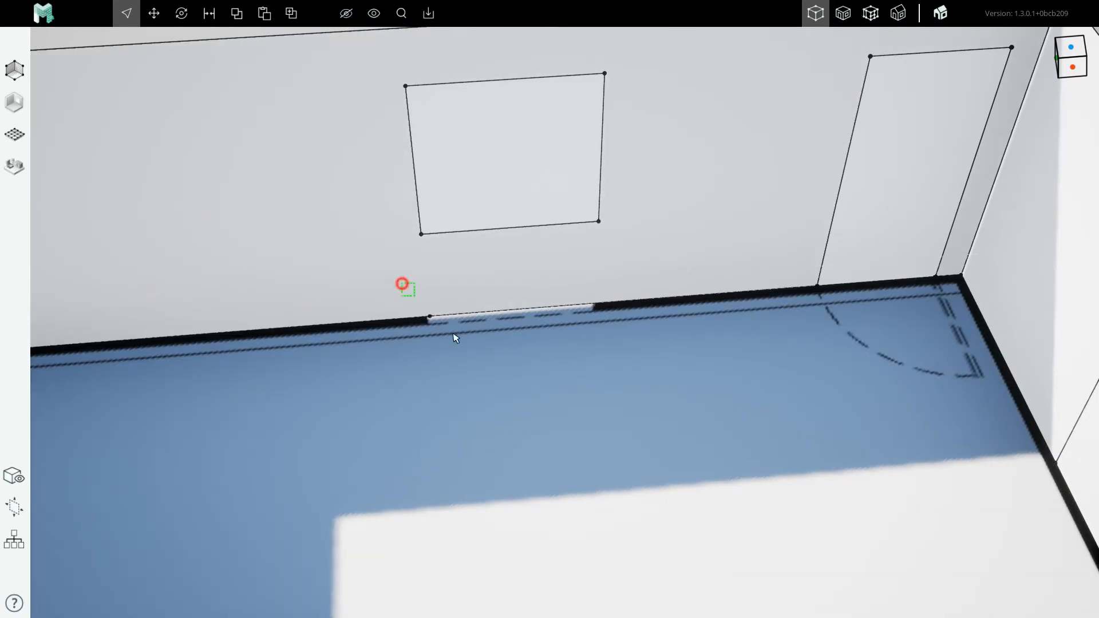
key(Delete)
Mark both ends of the narrow window gap along the base of the exterior wall in the room beyond the two-sink bathroom
scroll(319, 334, down, 6)
scroll(470, 297, up, 10)
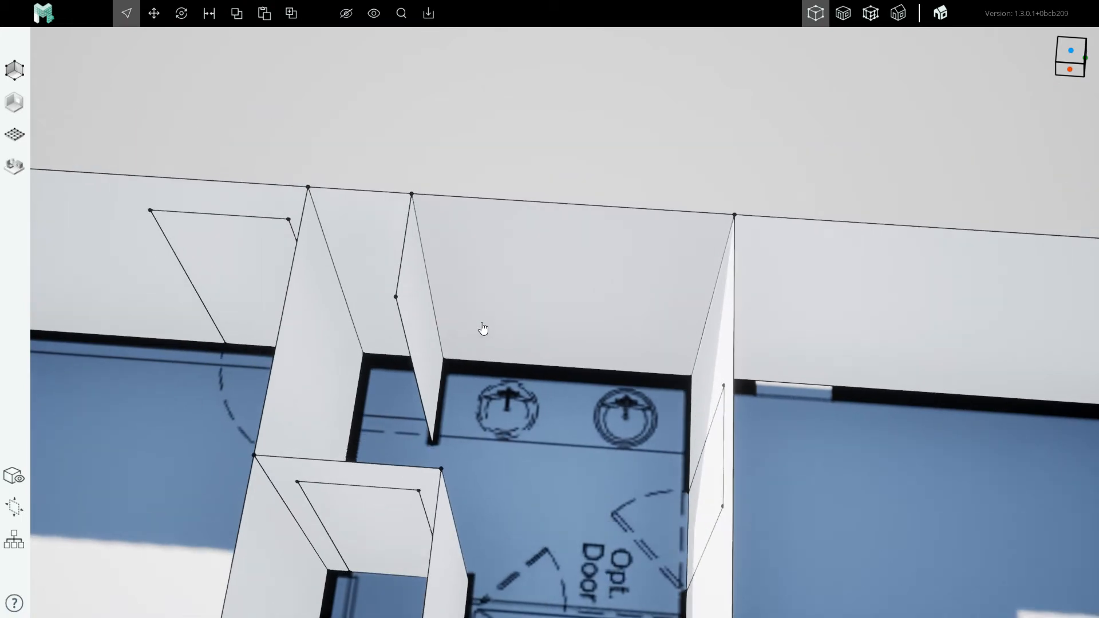
right_drag(483, 327, 549, 326)
scroll(487, 314, down, 3)
middle_drag(549, 326, 428, 365)
scroll(573, 352, up, 5)
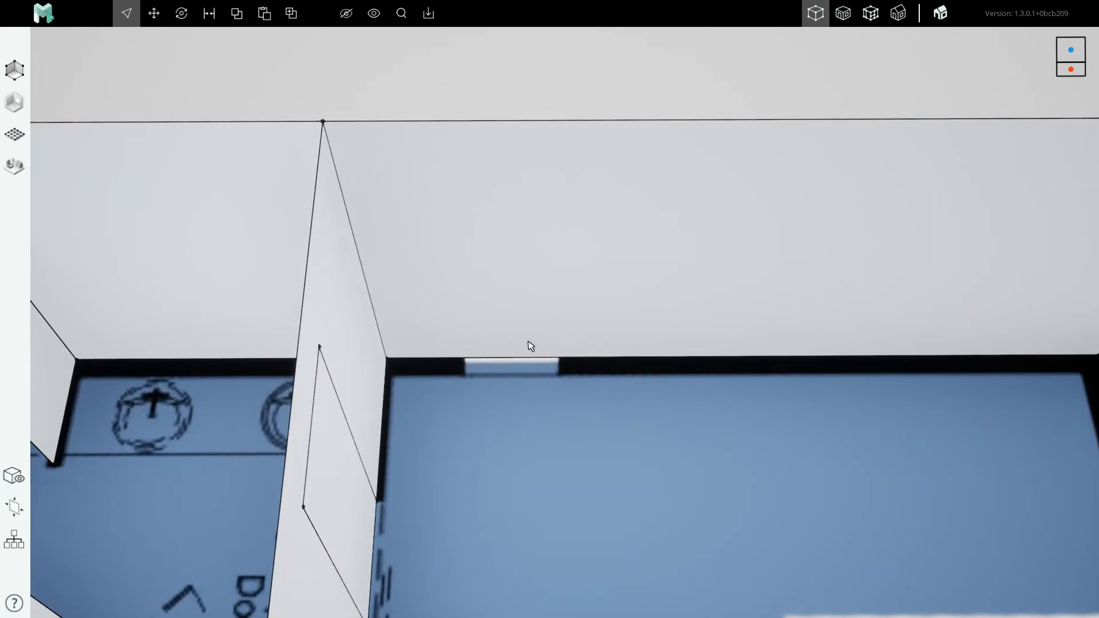
key(l)
click(386, 358)
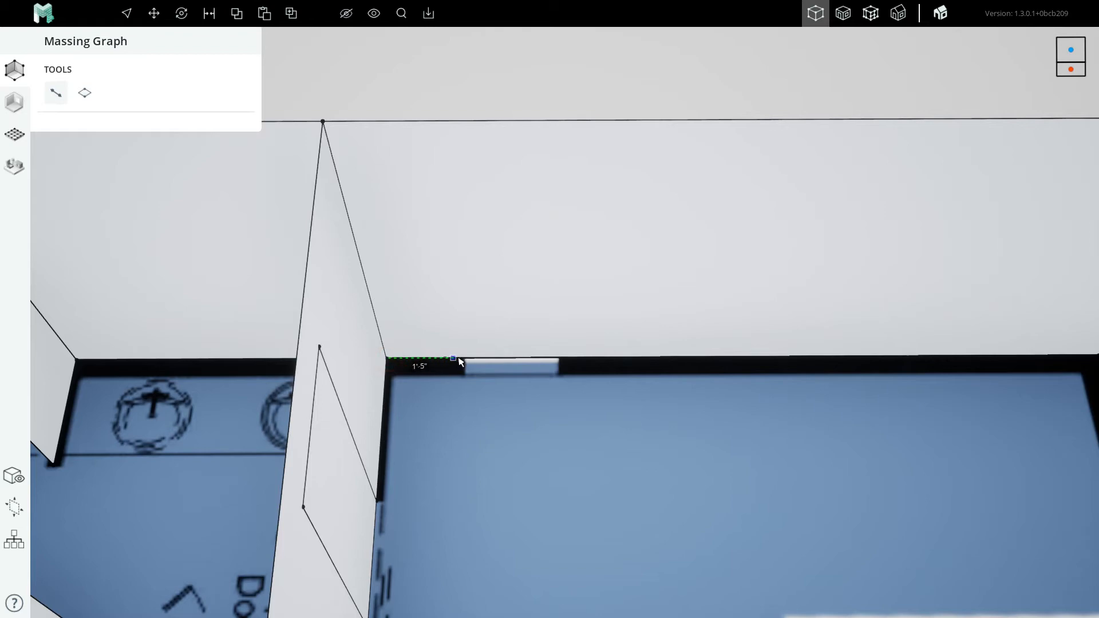
click(464, 359)
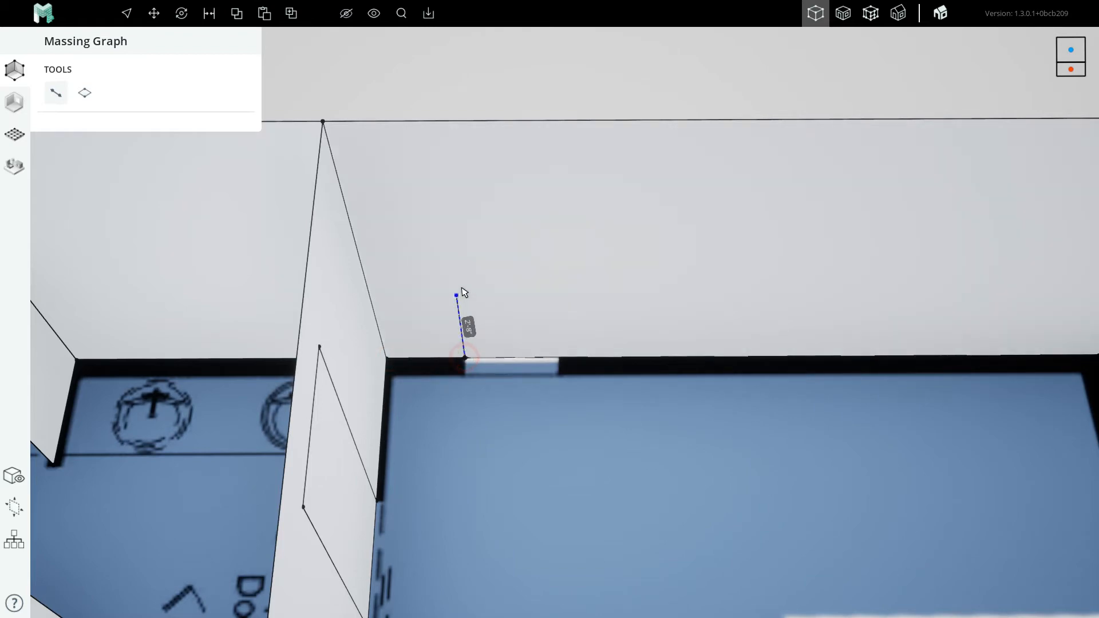
click(559, 359)
Draw a vertical guide from the gap's end farthest from the bathroom and a narrow rectangular window outline from its top
scroll(547, 292, down, 5)
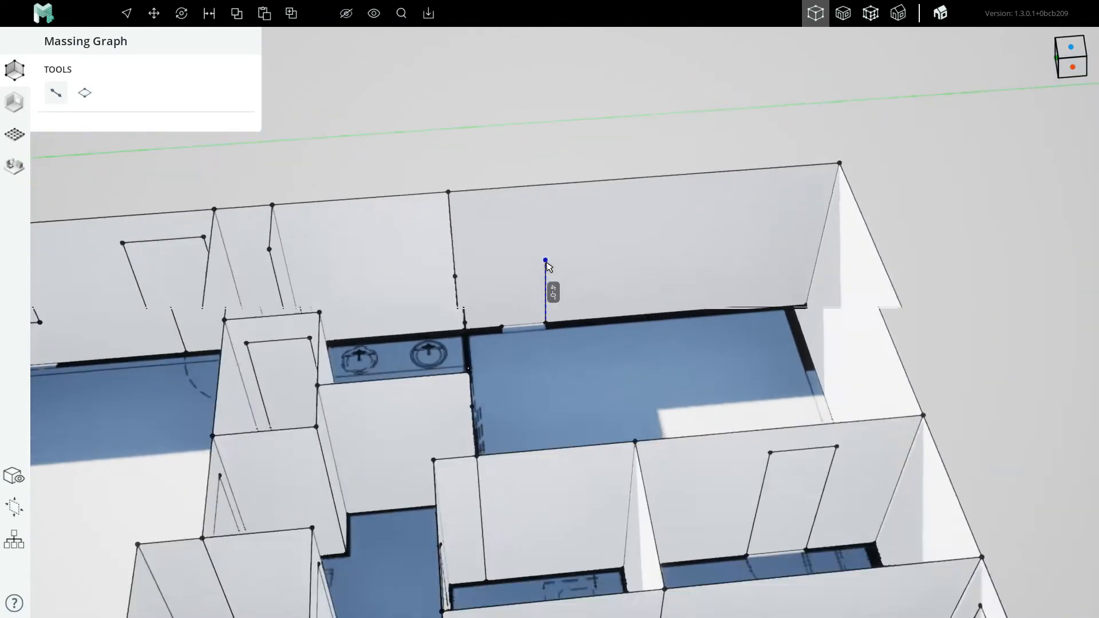
scroll(546, 263, up, 3)
mouse_move(546, 264)
right_down()
mouse_move(558, 309)
mouse_move(532, 267)
right_up()
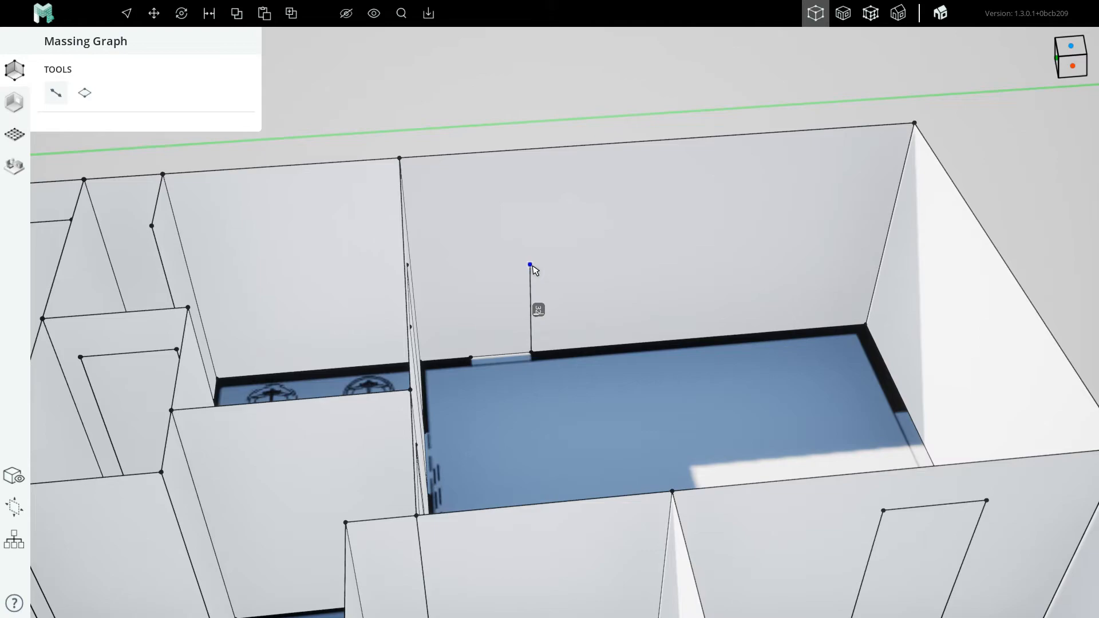
click(530, 291)
click(467, 296)
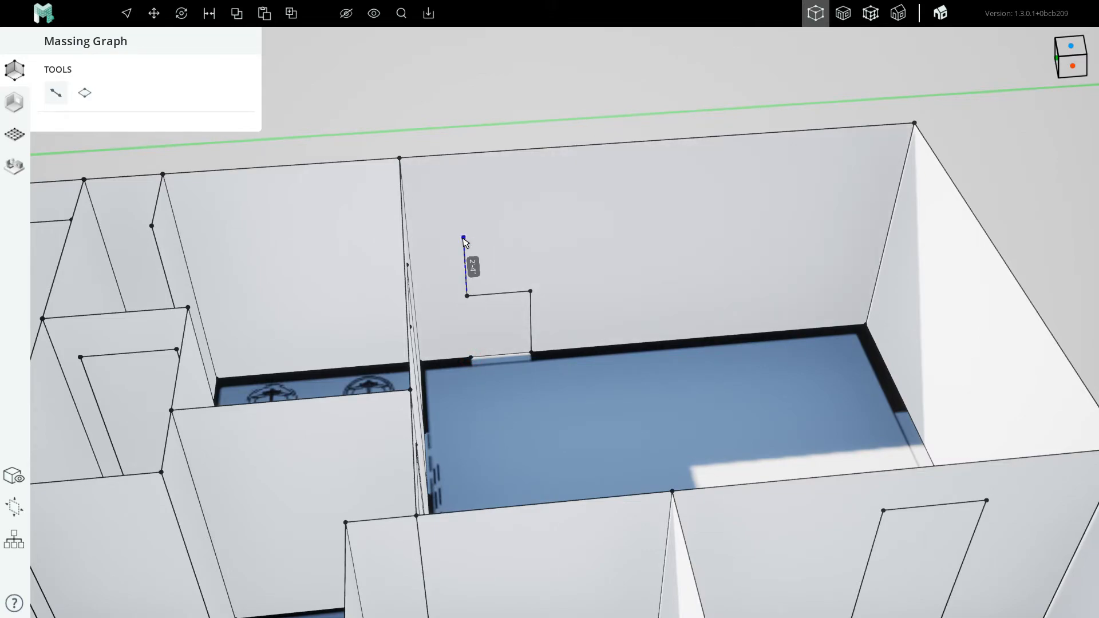
click(461, 192)
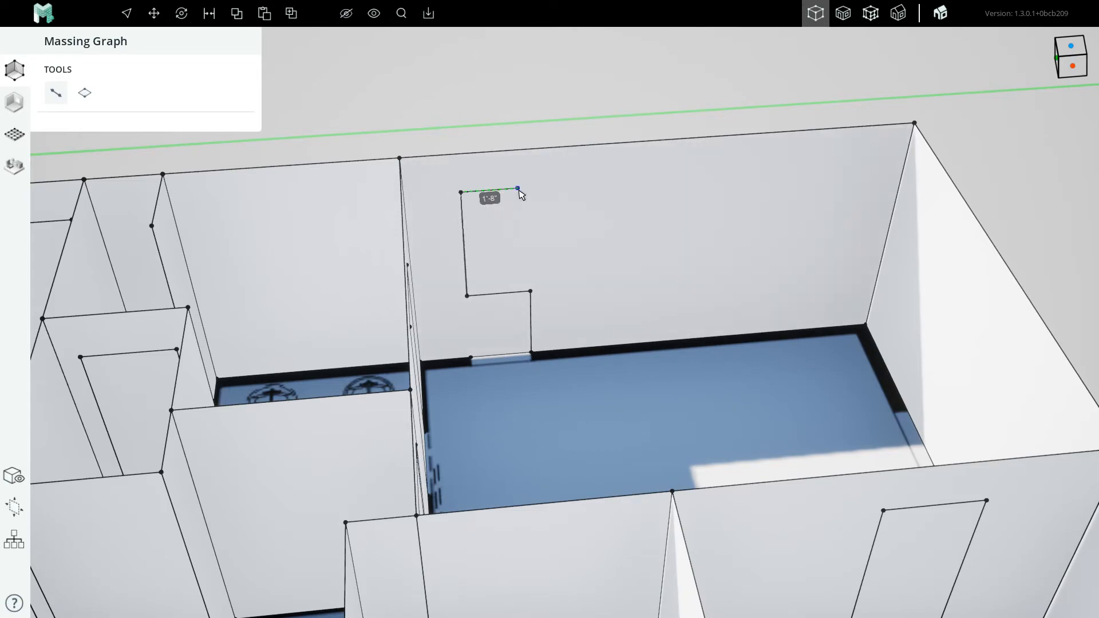
click(528, 188)
click(527, 292)
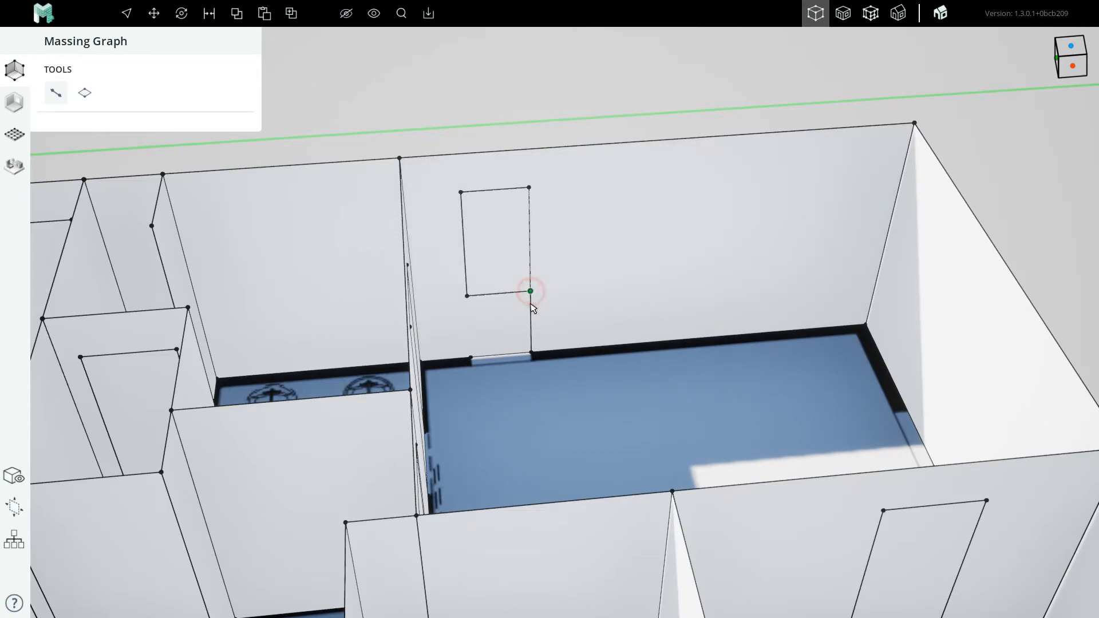
key(Escape)
Delete the vertical guide edge below the narrow window and clear the marker vertices at the wall's base
click(526, 319)
key(Delete)
click(481, 359)
drag(445, 332, 483, 365)
Measure the distance from the room's outer corner to the start of the window gap along the adjoining exterior wall's base
middle_drag(483, 366, 658, 365)
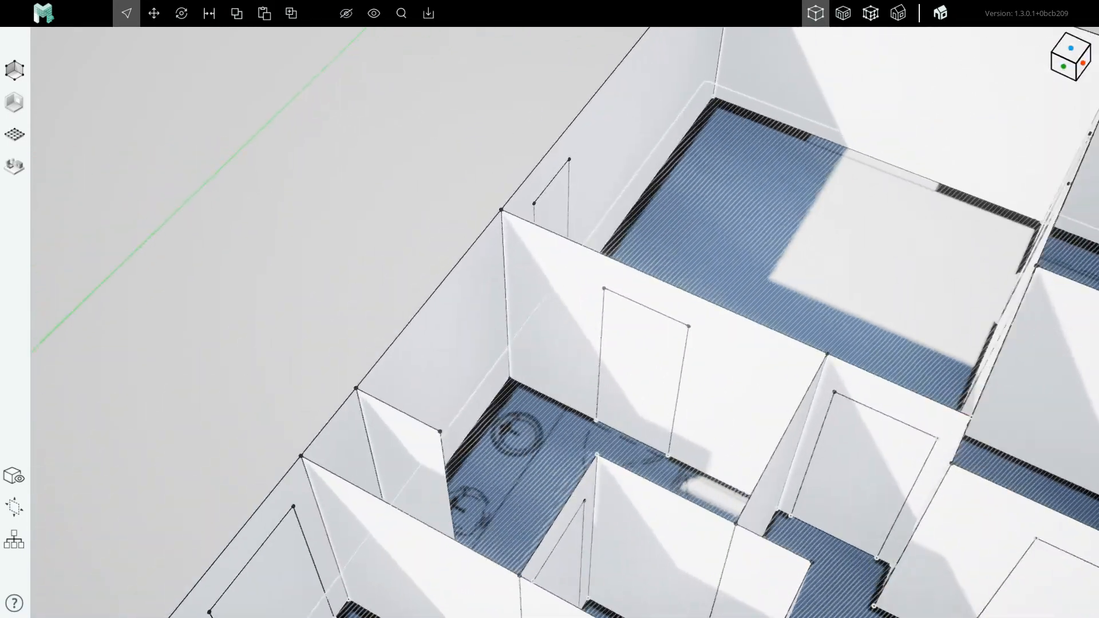
right_drag(658, 365, 700, 365)
middle_drag(687, 199, 274, 387)
right_drag(335, 350, 366, 349)
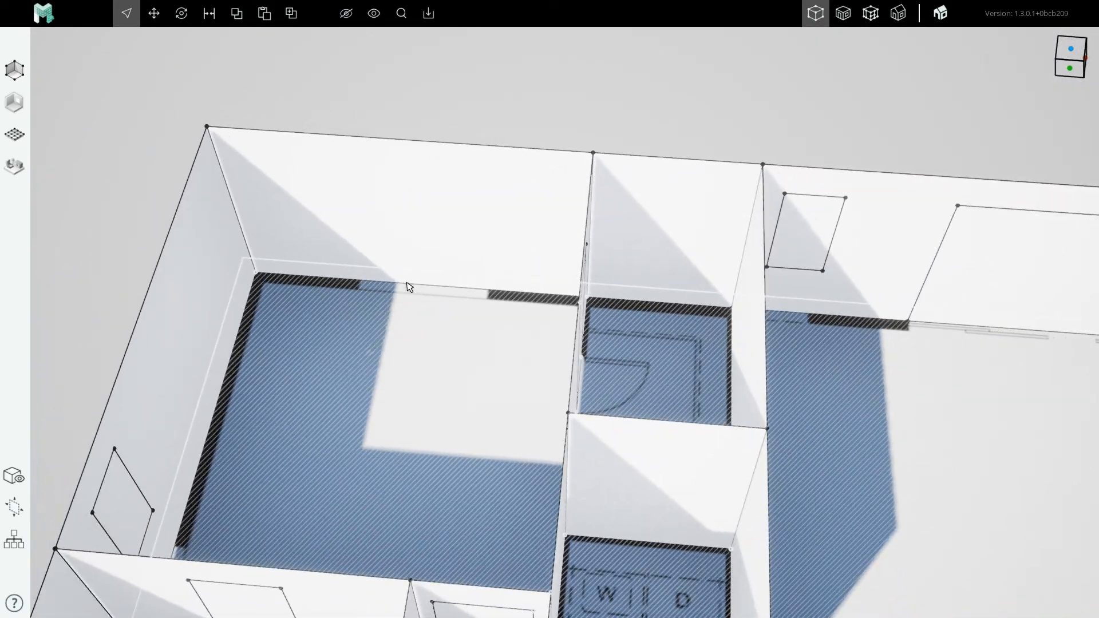
scroll(407, 287, up, 3)
key(l)
click(196, 274)
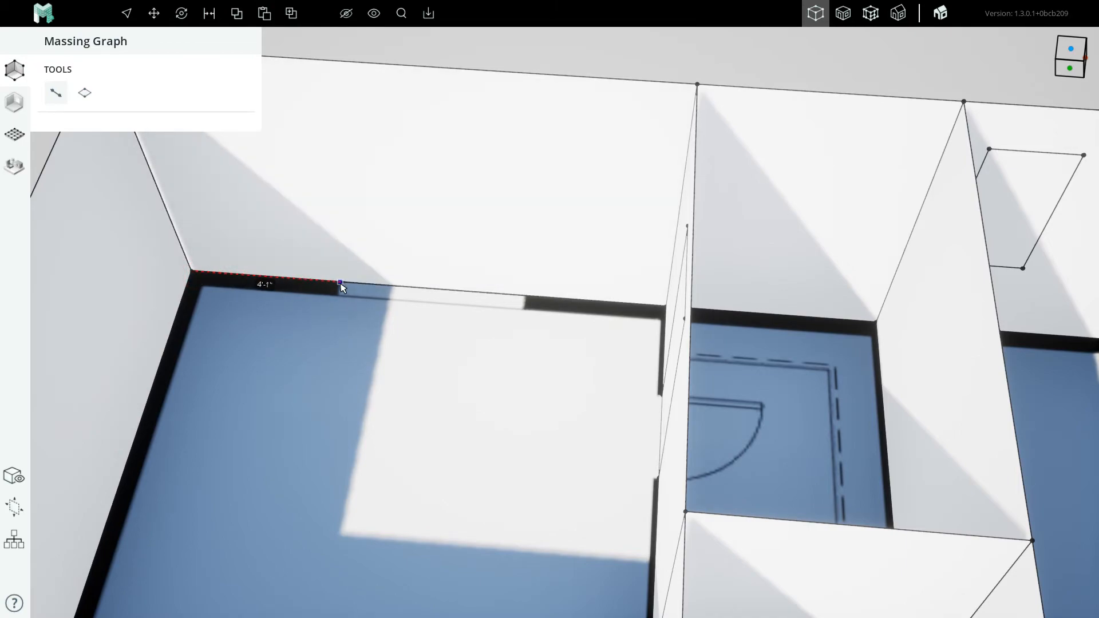
right_drag(338, 282, 419, 312)
key(Escape)
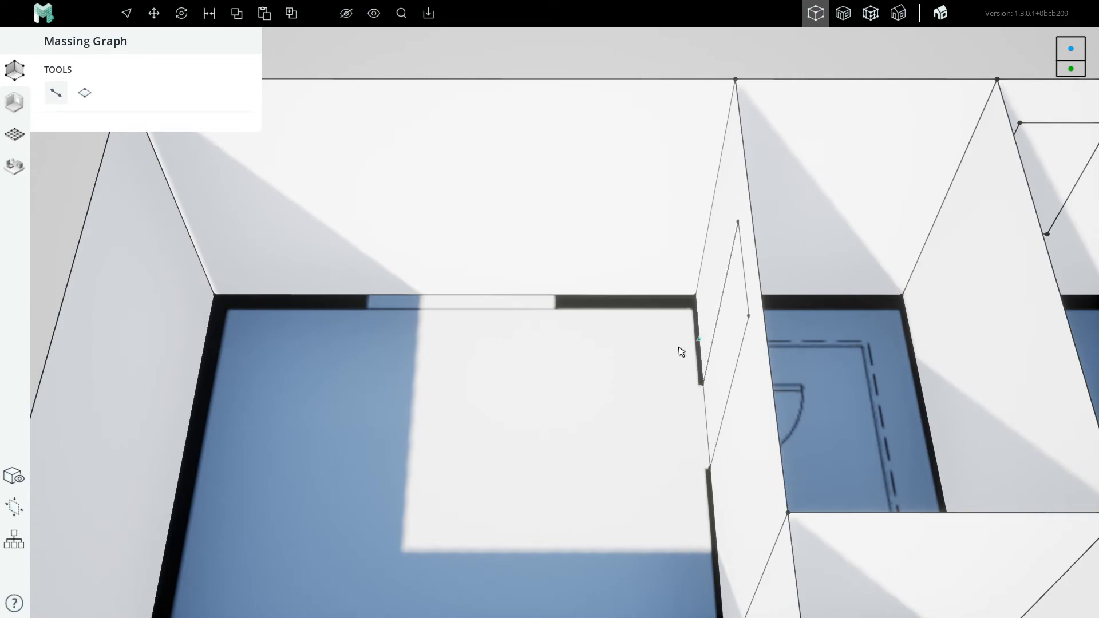
mouse_move(686, 353)
middle_down()
mouse_move(573, 338)
mouse_move(556, 323)
mouse_move(697, 324)
middle_up()
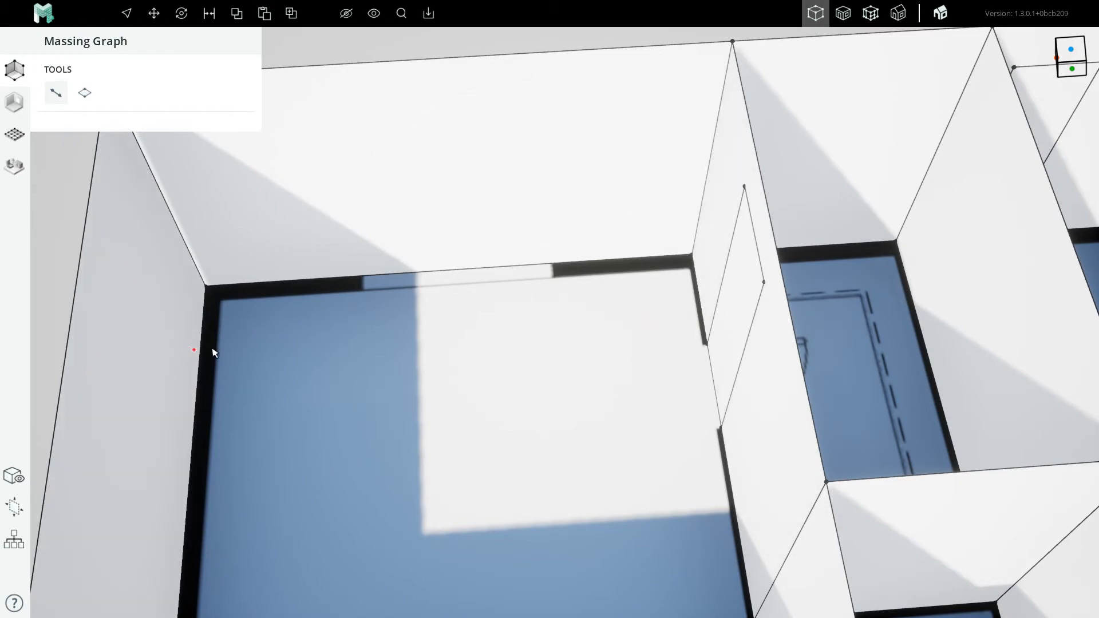
click(451, 276)
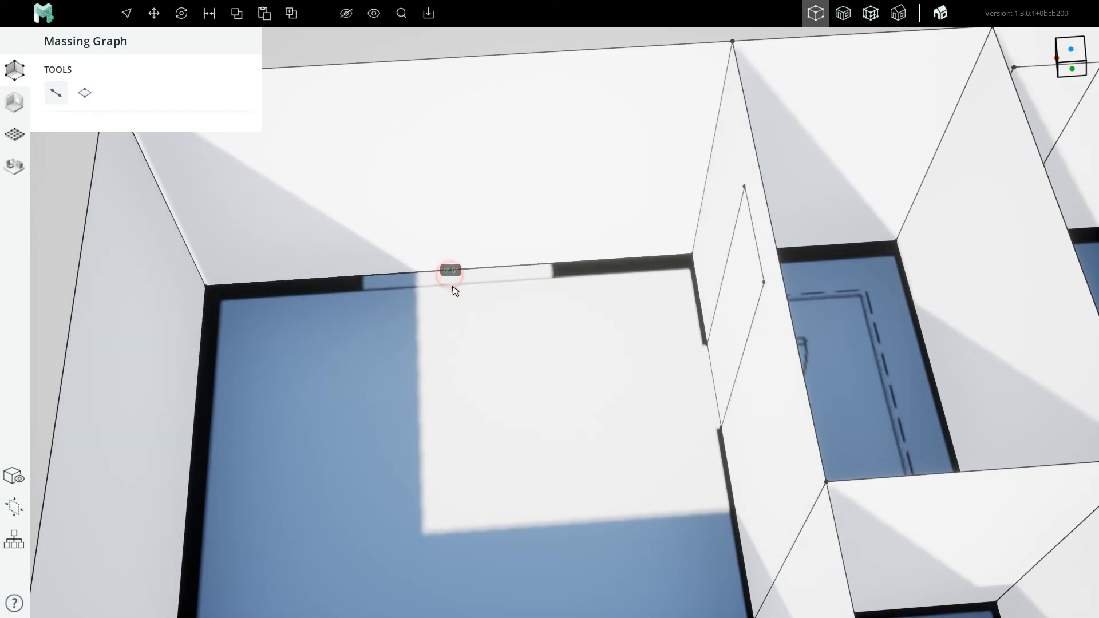
right_drag(454, 303, 465, 299)
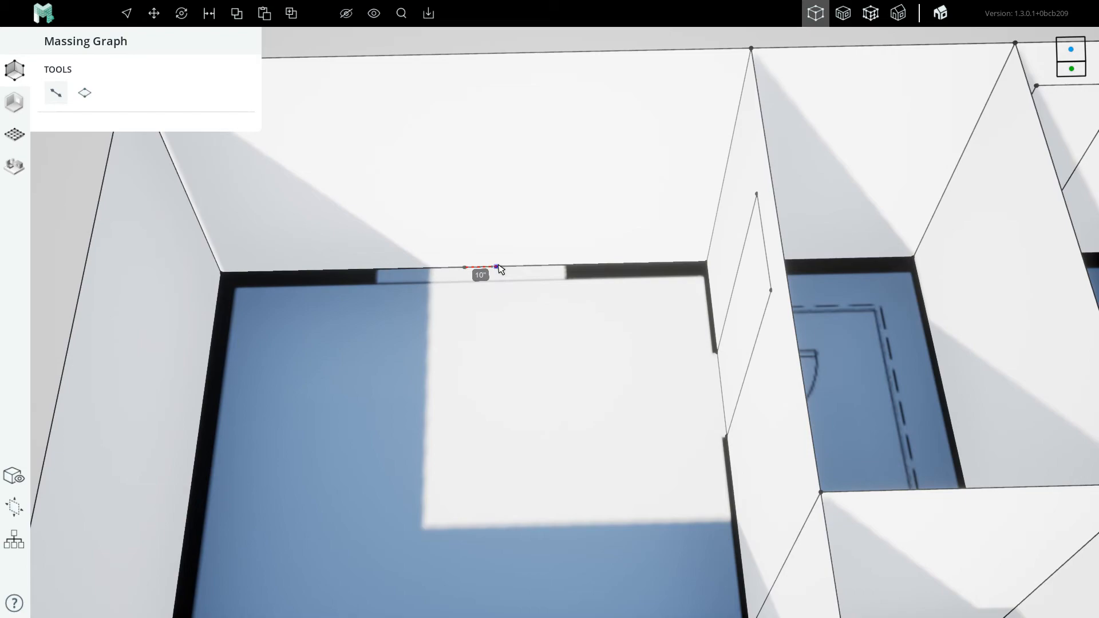
right_drag(472, 223, 501, 254)
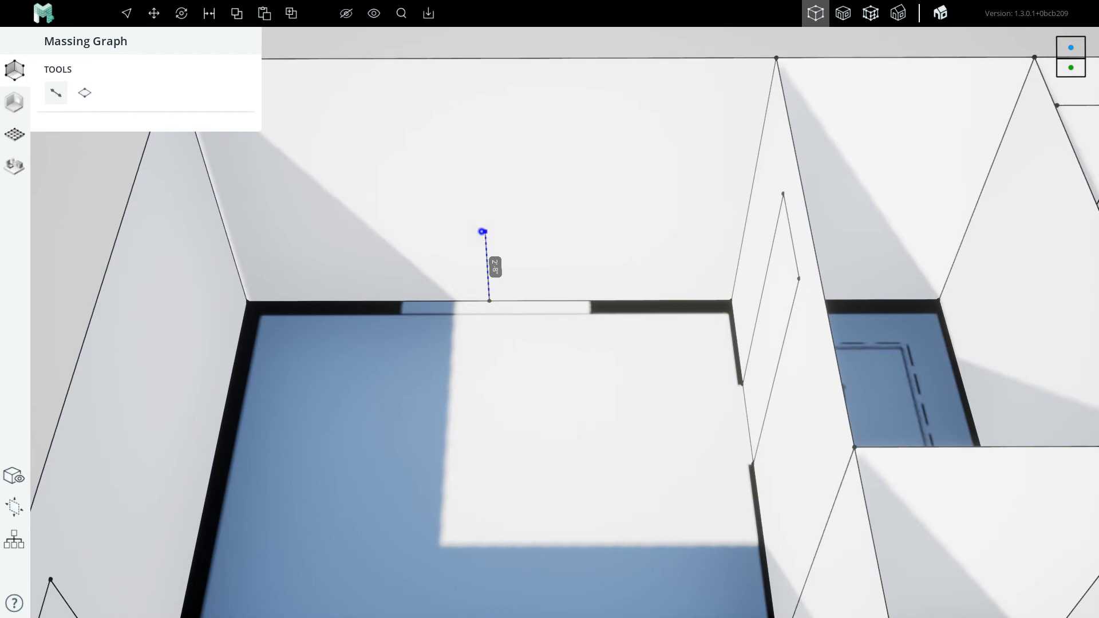
right_drag(483, 231, 502, 241)
scroll(451, 237, down, 3)
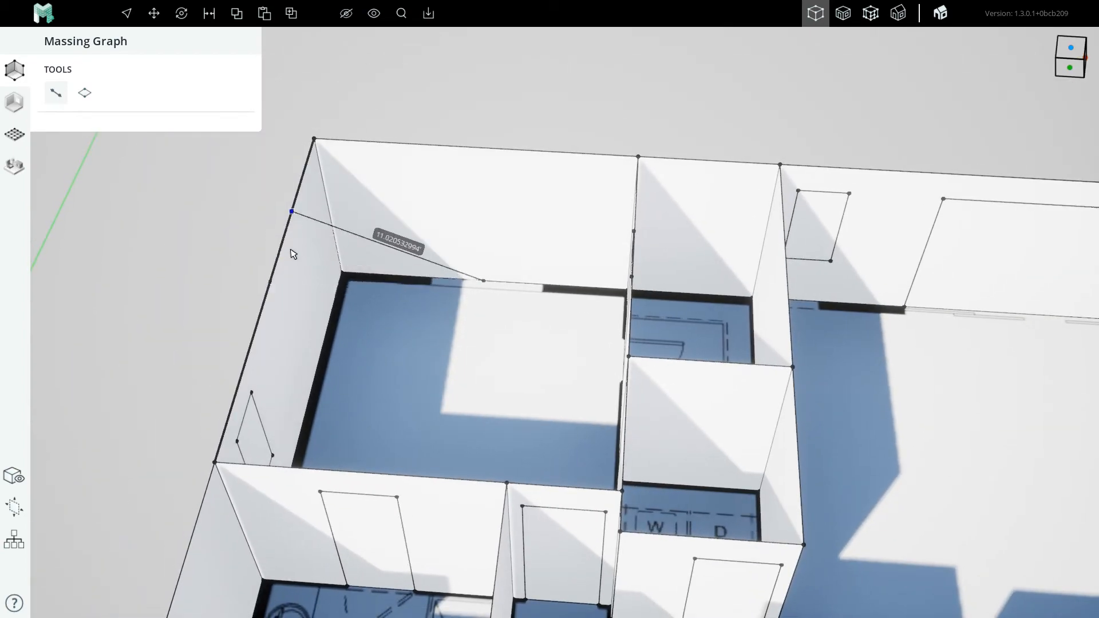
scroll(490, 251, up, 4)
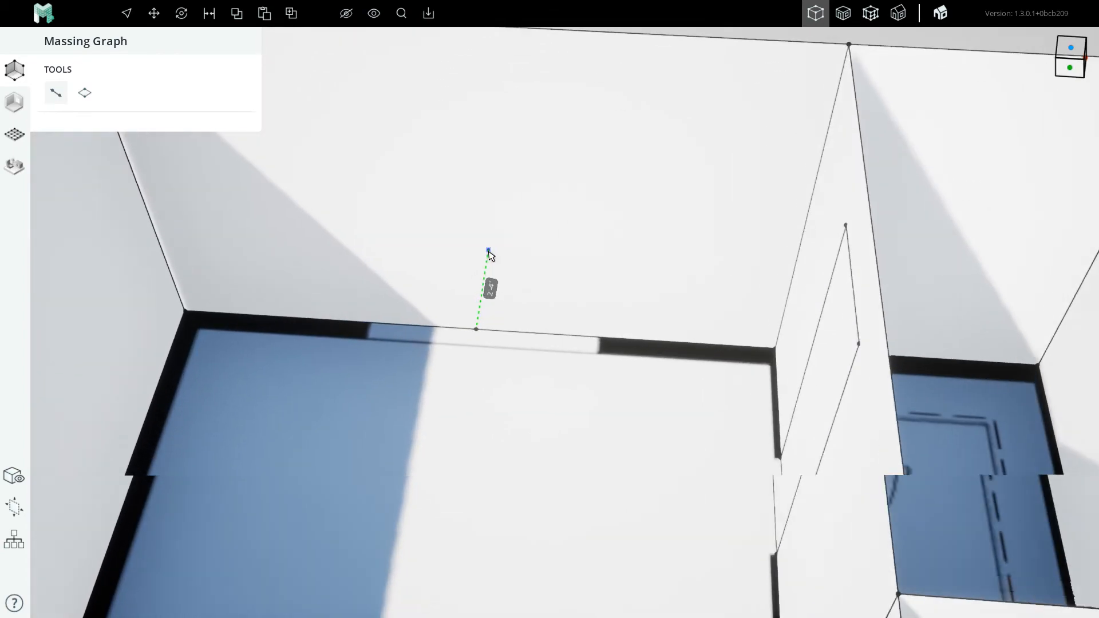
scroll(480, 298, down, 3)
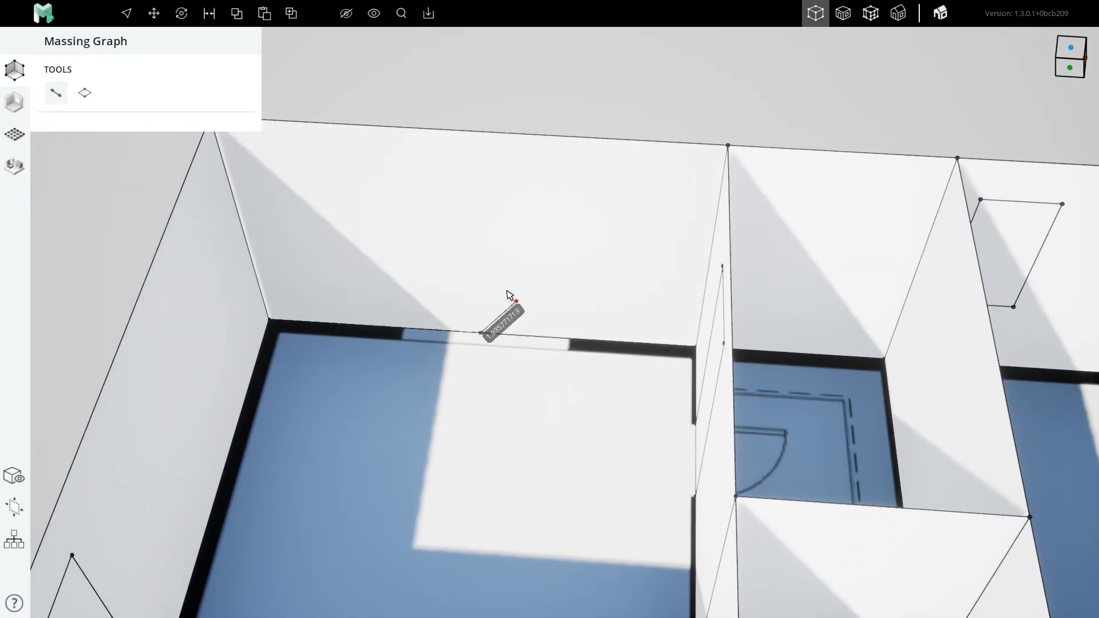
scroll(512, 298, up, 2)
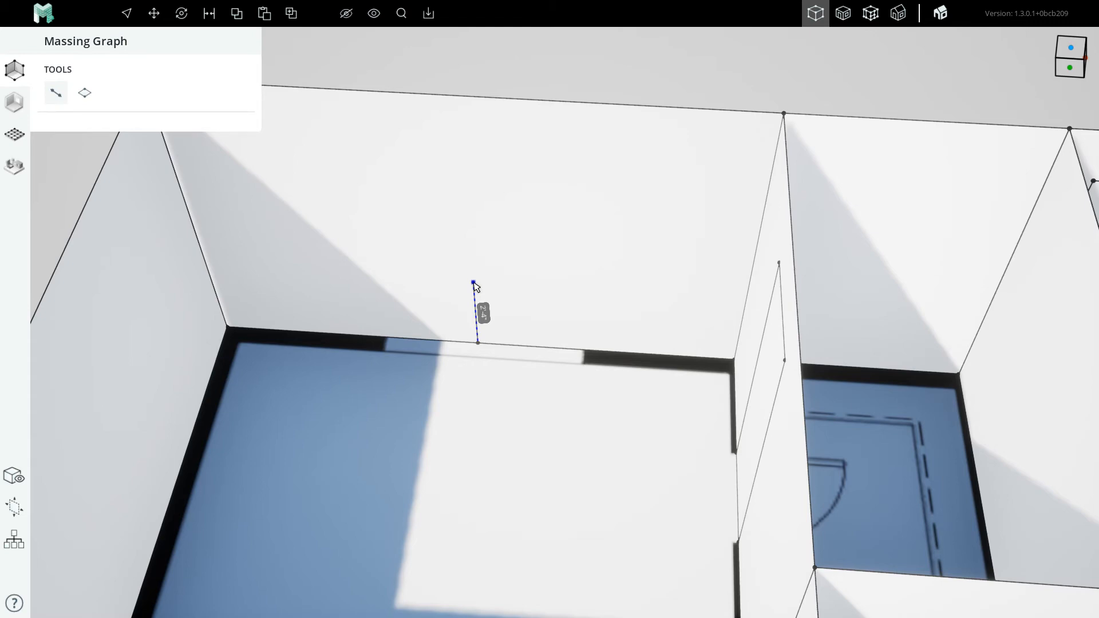
Draw a vertical guide from near the window gap's end closest to the outer corner and a 4'-0" by 4'-0" window outline from its top
click(399, 338)
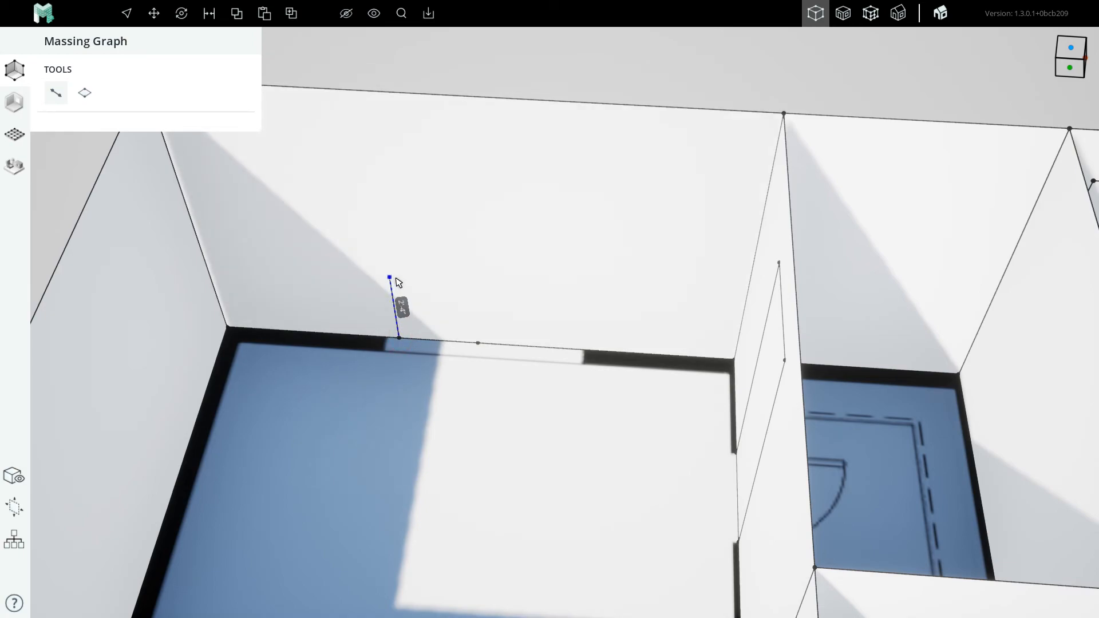
click(388, 268)
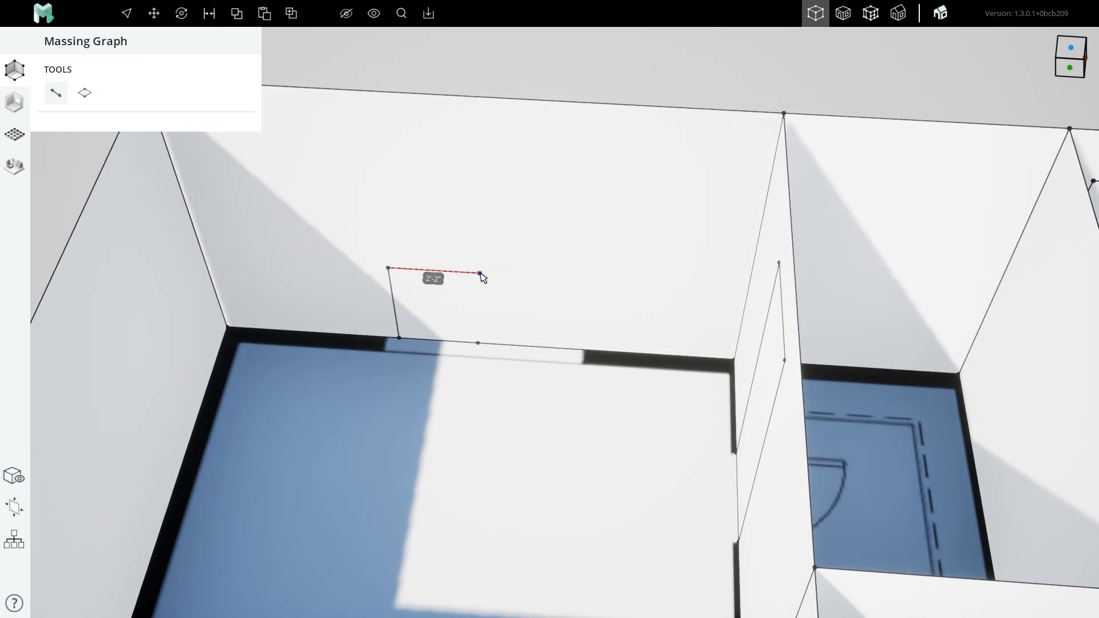
click(558, 277)
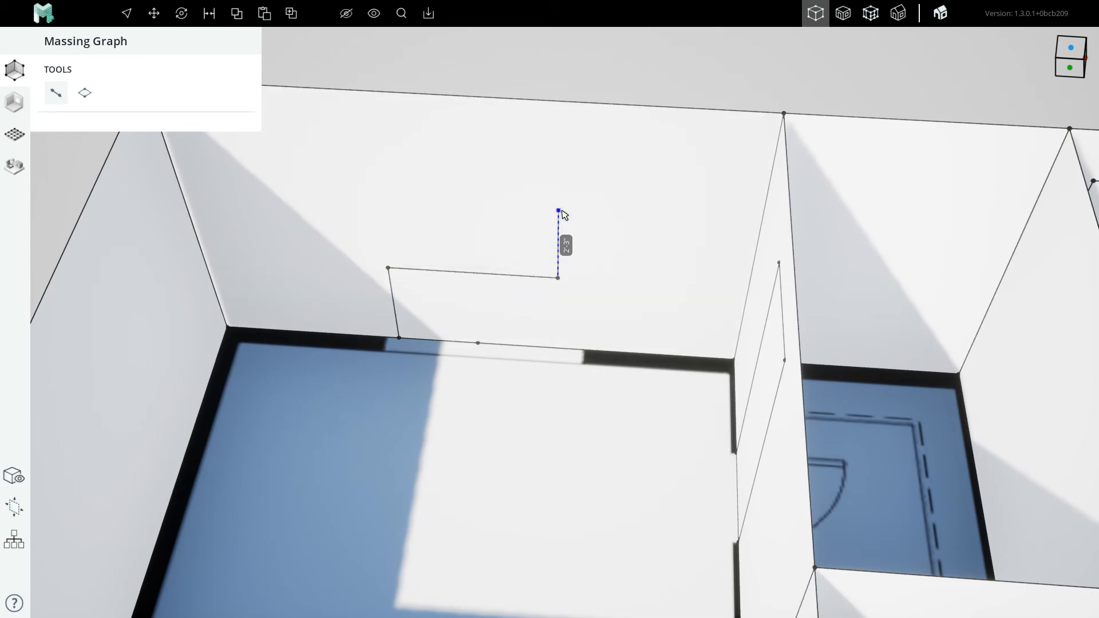
click(559, 150)
click(367, 140)
click(388, 266)
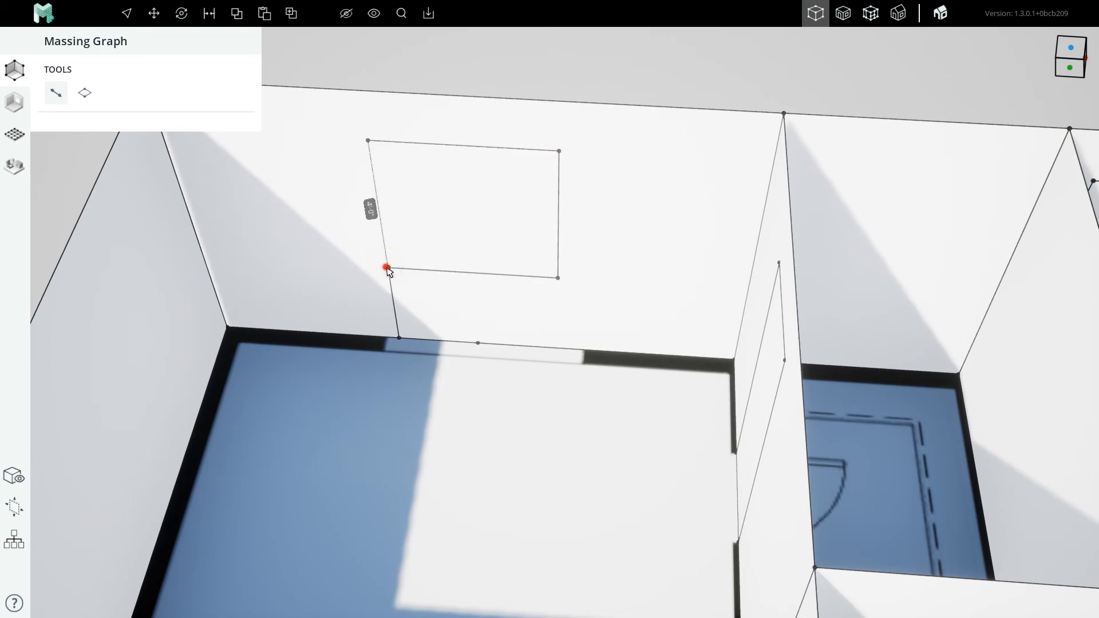
Delete the vertical guide edge below the new square window and clear the marker vertices at the wall's base
key(Escape)
click(391, 302)
key(Escape)
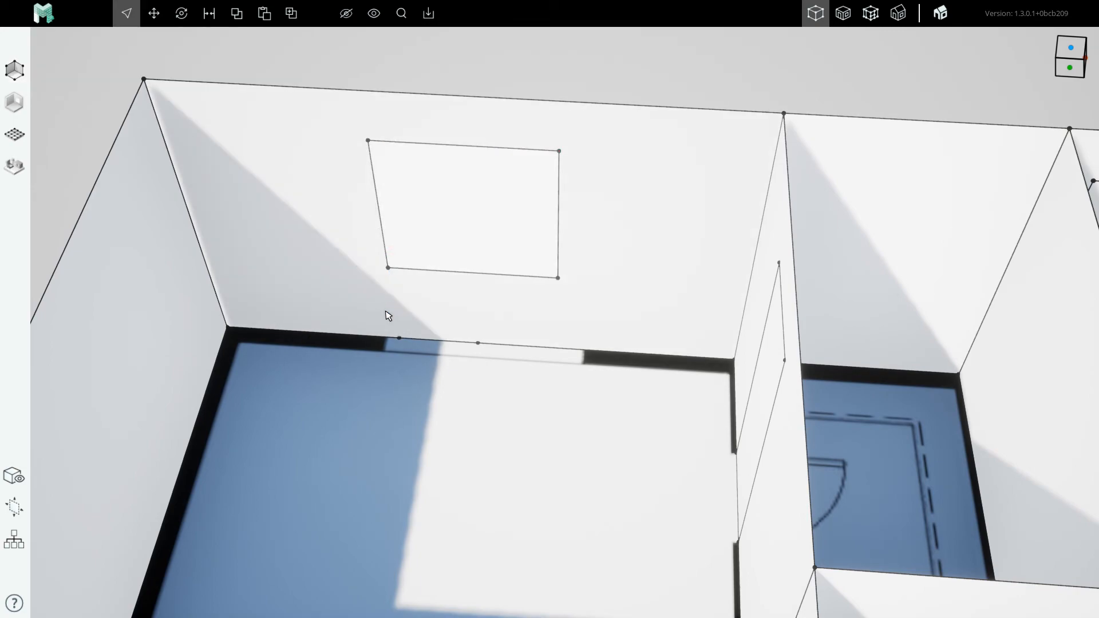
click(549, 324)
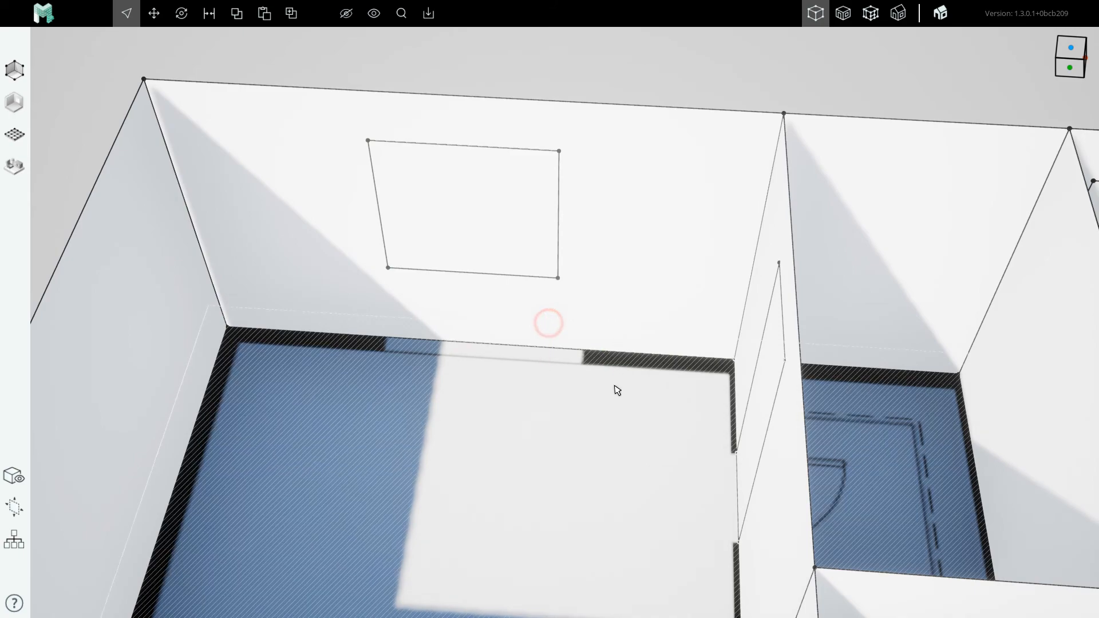
Measure the window gap's width along the base of the exterior wall below the square window
scroll(484, 311, down, 3)
right_drag(482, 308, 515, 312)
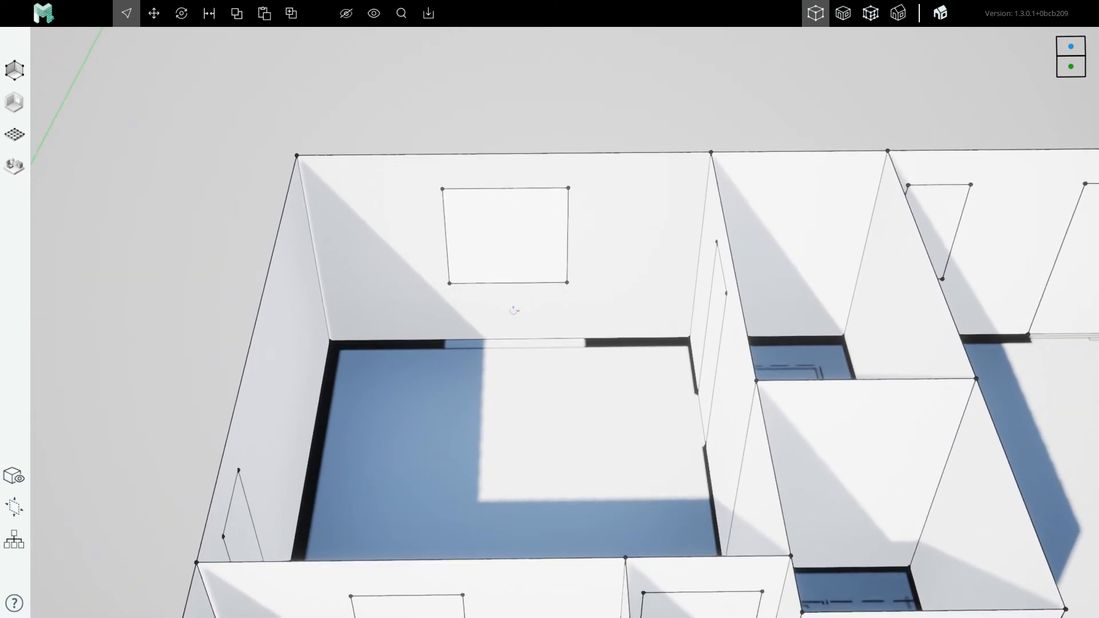
scroll(542, 352, up, 5)
key(l)
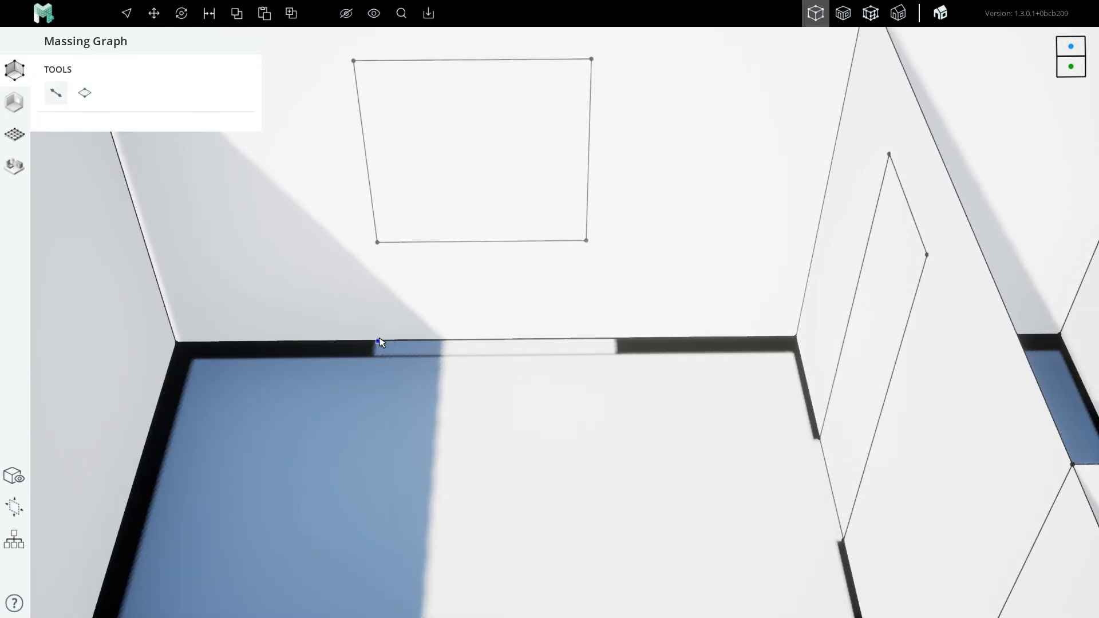
click(377, 341)
key(Escape)
key(Escape)
scroll(458, 400, down, 2)
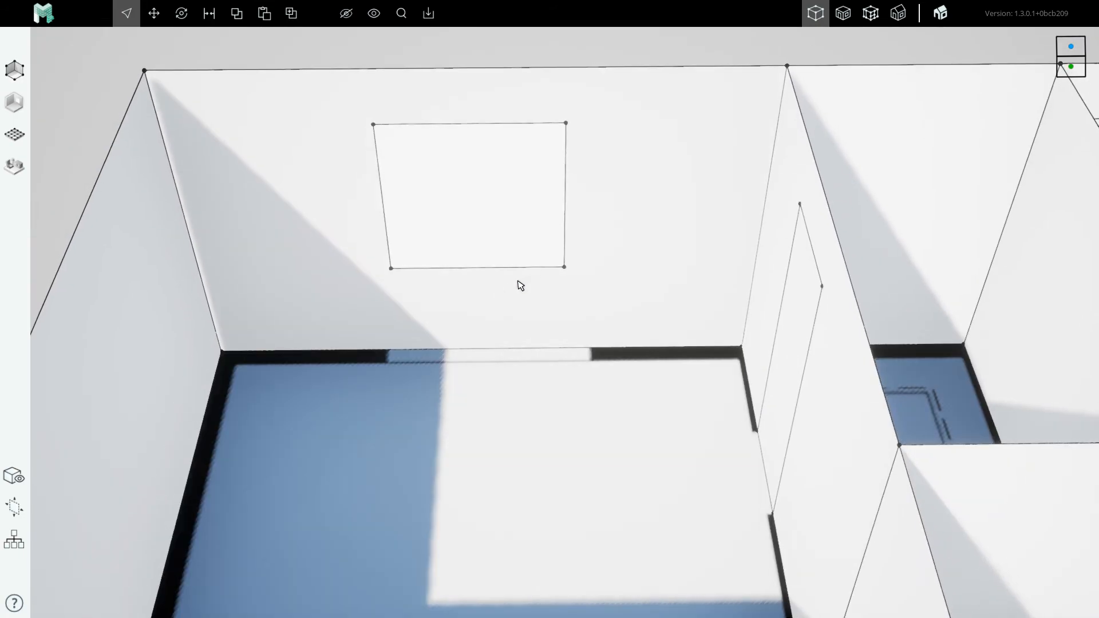
Set the new window's width to 5'-0" by shifting its side edge nearest the interior partition
click(566, 244)
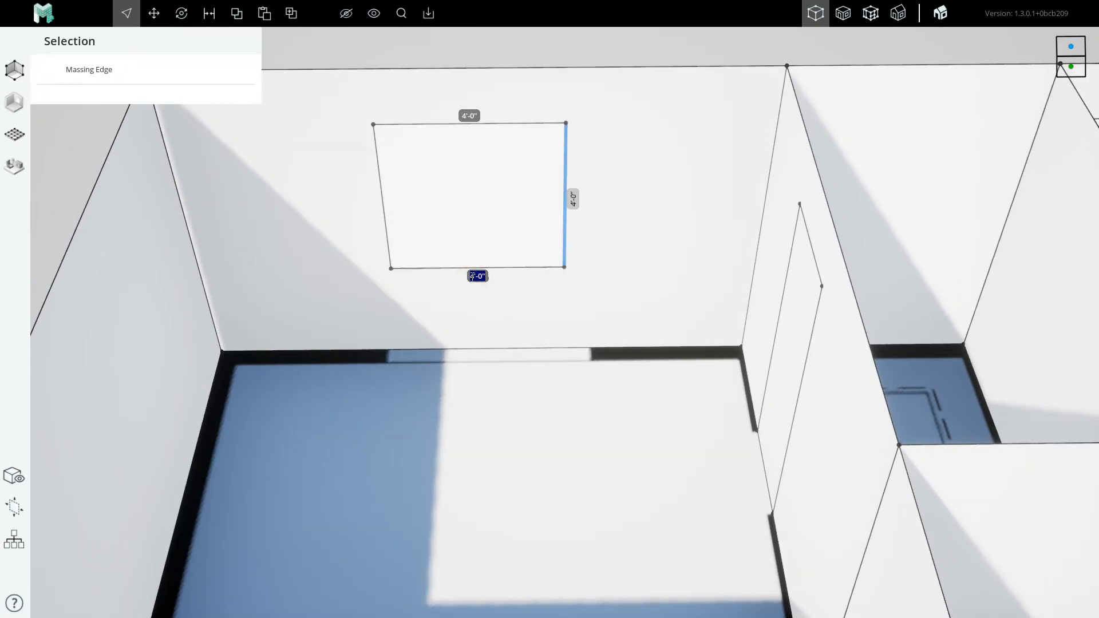
key(Return)
right_drag(444, 307, 526, 323)
scroll(526, 323, down, 2)
scroll(527, 309, up, 2)
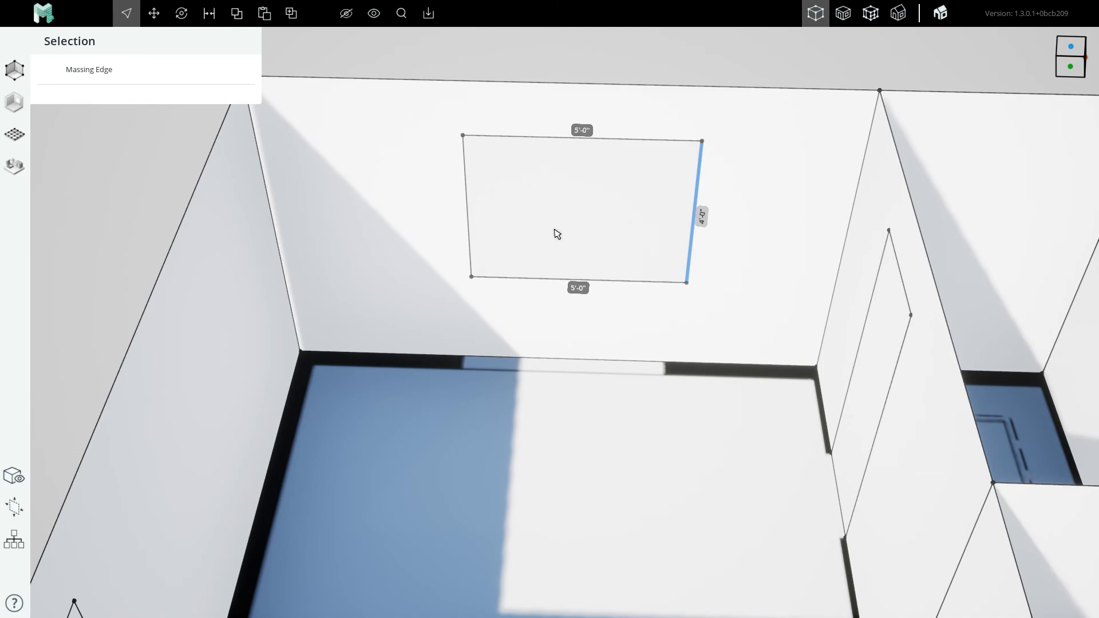
Move the window plane horizontally along the wall toward the room's outer corner, lining it up over the gap in the plan
scroll(504, 315, down, 3)
click(518, 276)
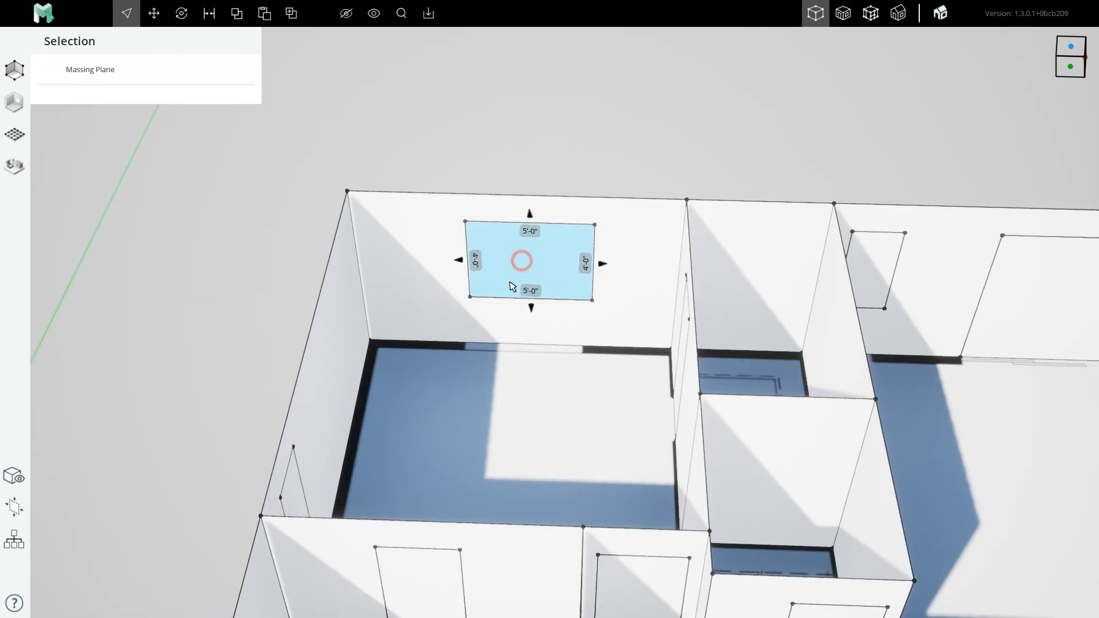
scroll(513, 283, up, 3)
key(m)
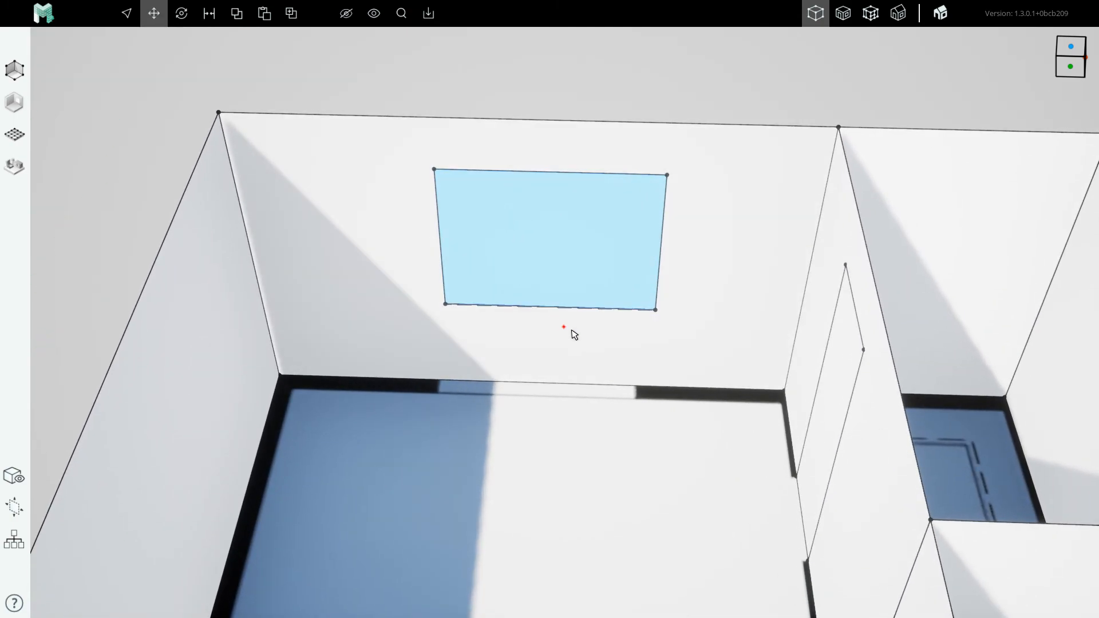
click(579, 345)
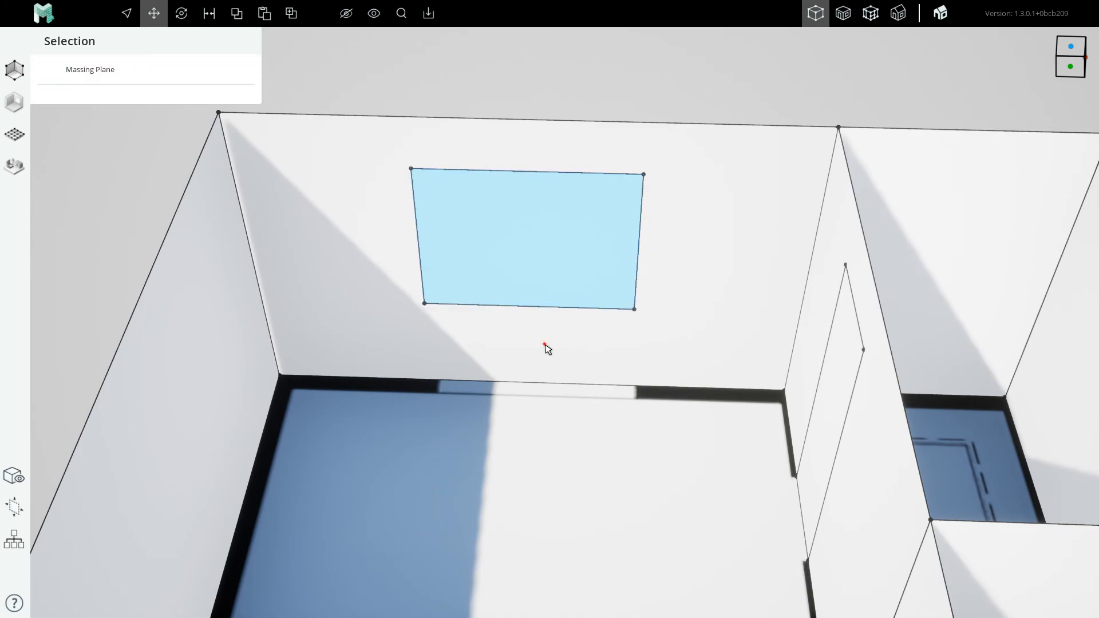
key(Escape)
Measure the distance from the midpoint of the window's top edge to the interior partition
scroll(533, 335, down, 4)
right_drag(510, 286, 514, 288)
key(l)
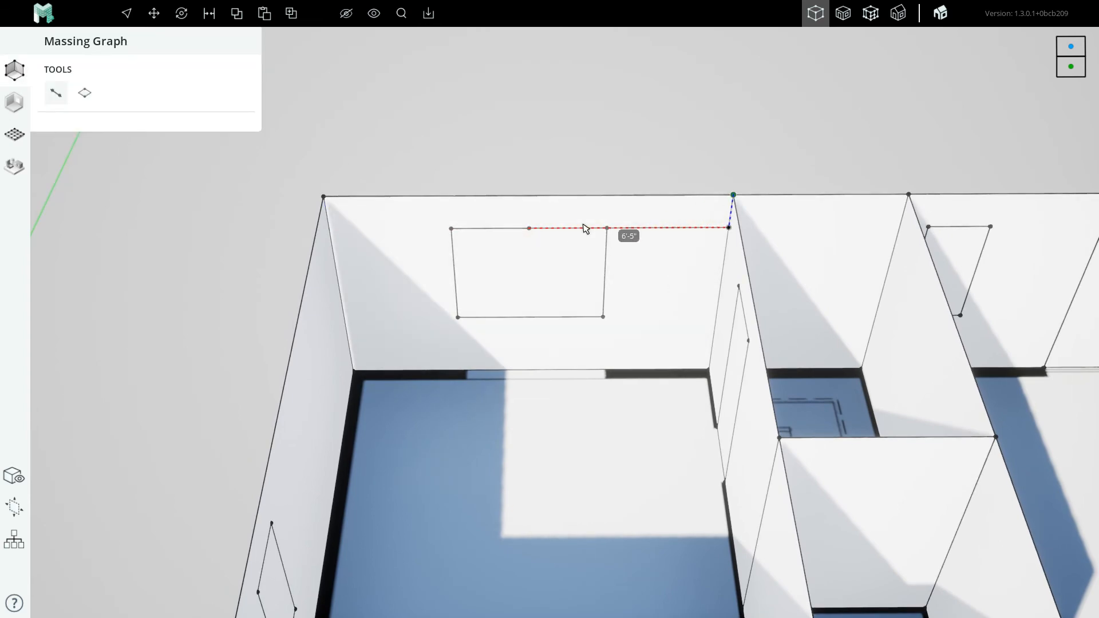
key(Escape)
Examine the door and window openings around the whole house from several angles
scroll(486, 223, down, 4)
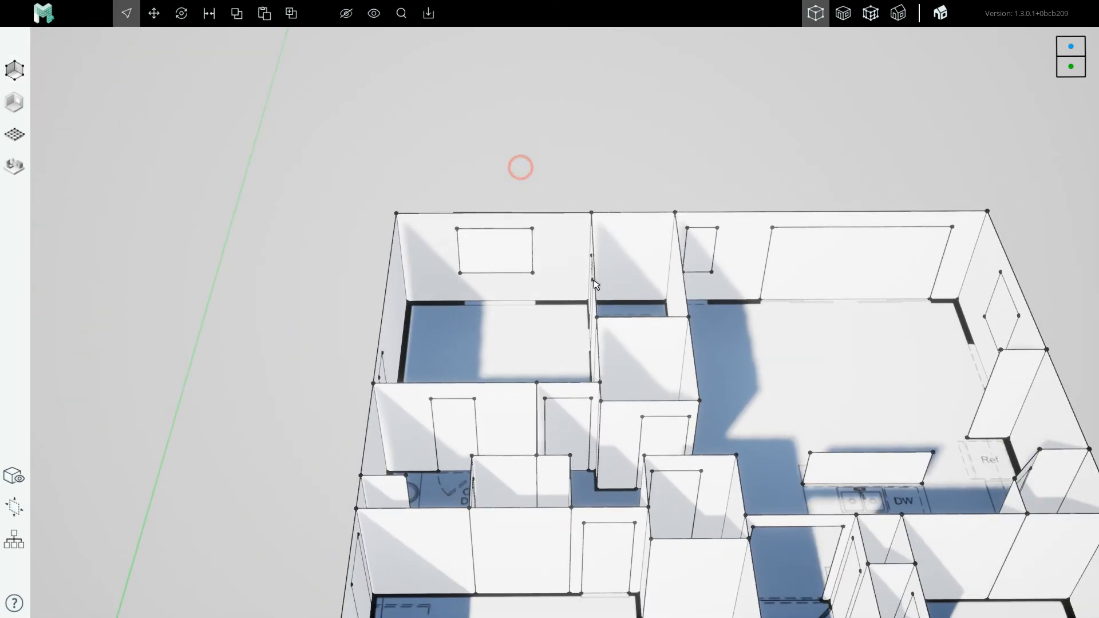
right_drag(594, 280, 608, 242)
scroll(608, 243, down, 4)
middle_drag(557, 466, 599, 350)
right_drag(599, 350, 532, 334)
middle_drag(458, 312, 558, 300)
right_drag(558, 301, 538, 297)
middle_drag(517, 295, 449, 292)
right_drag(449, 292, 544, 283)
middle_drag(542, 320, 491, 315)
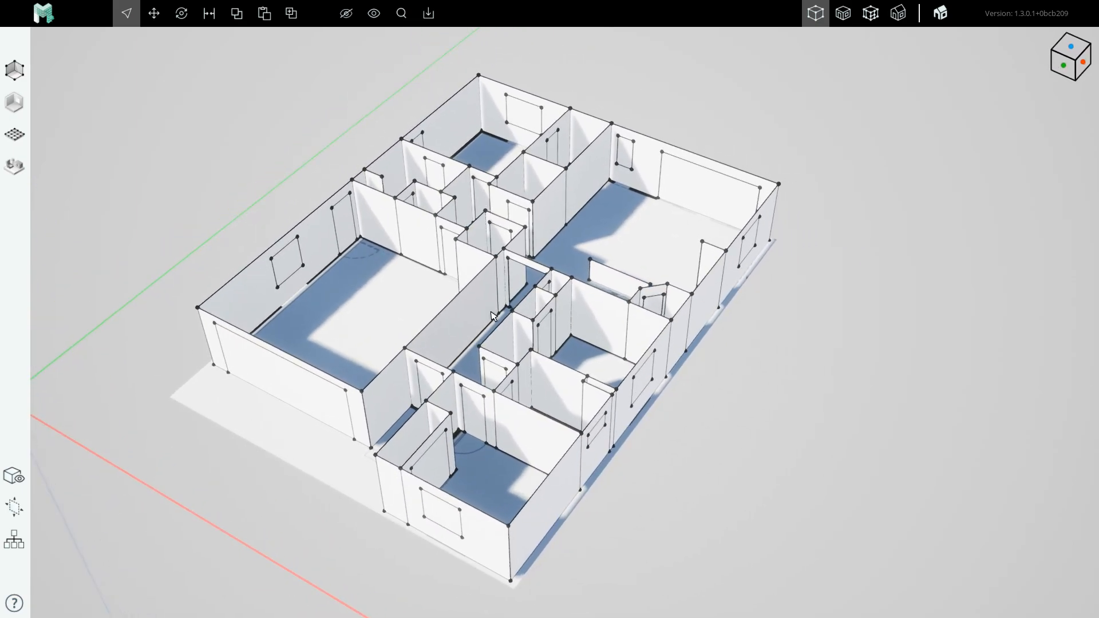